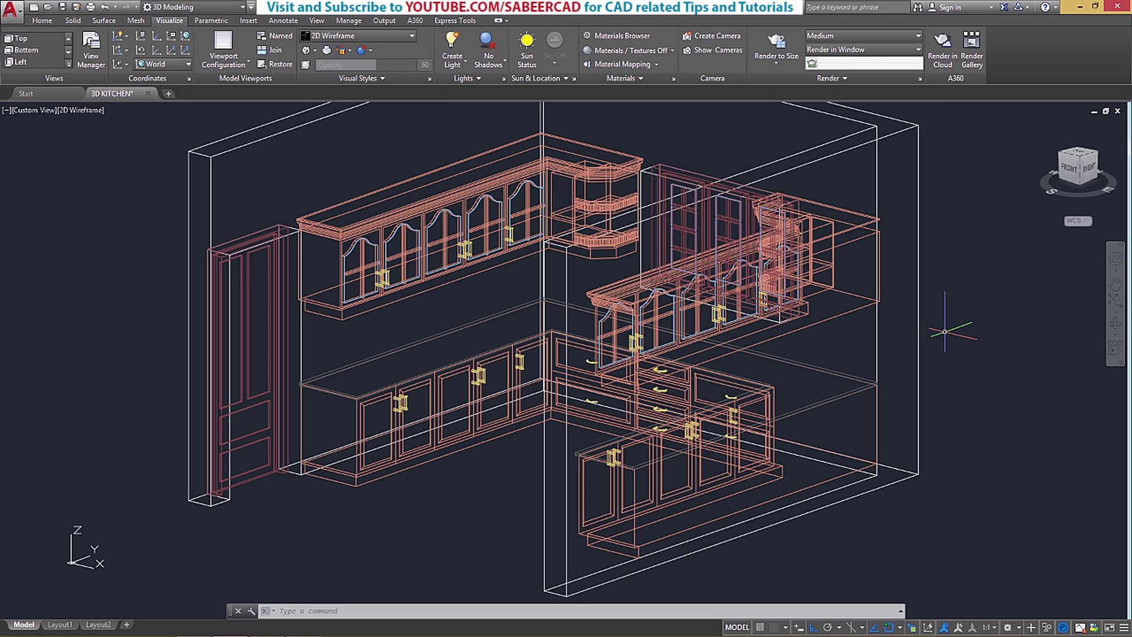
Display the coordinate system icon at its origin
{"action": "scroll", "coordinate": [327, 366], "scroll_direction": "up", "scroll_amount": 5}
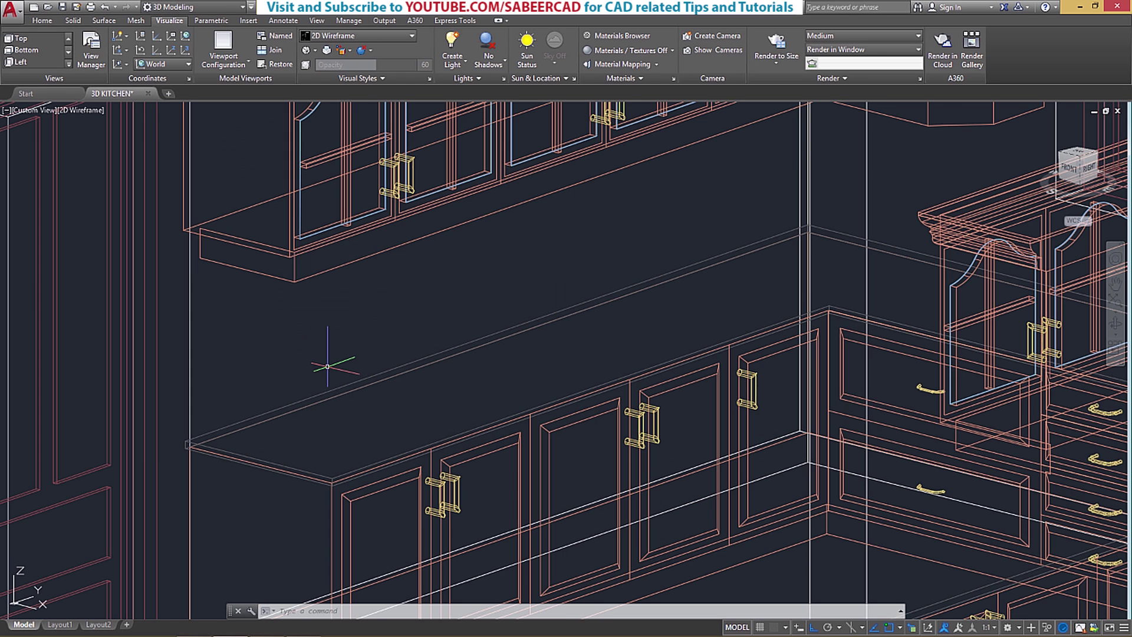
{"action": "scroll", "coordinate": [327, 366], "scroll_direction": "down", "scroll_amount": 4}
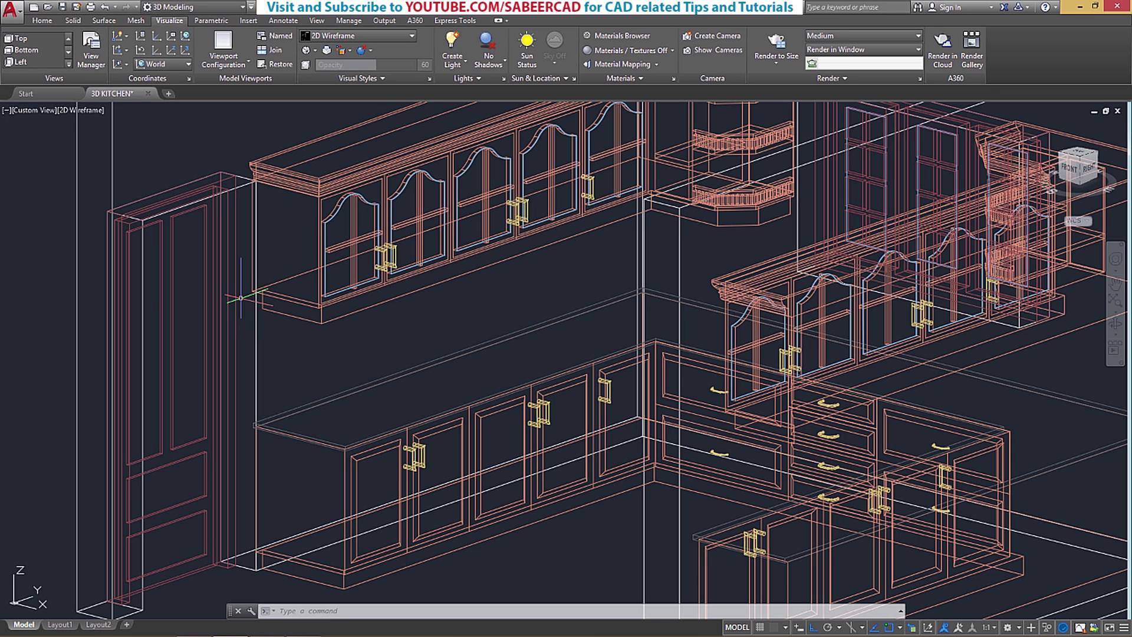
{"action": "left_click", "coordinate": [125, 64]}
{"action": "left_click", "coordinate": [162, 171]}
Set a Face UCS on the back wall face behind the left countertop
{"action": "left_click", "coordinate": [118, 63]}
{"action": "left_click", "coordinate": [124, 137]}
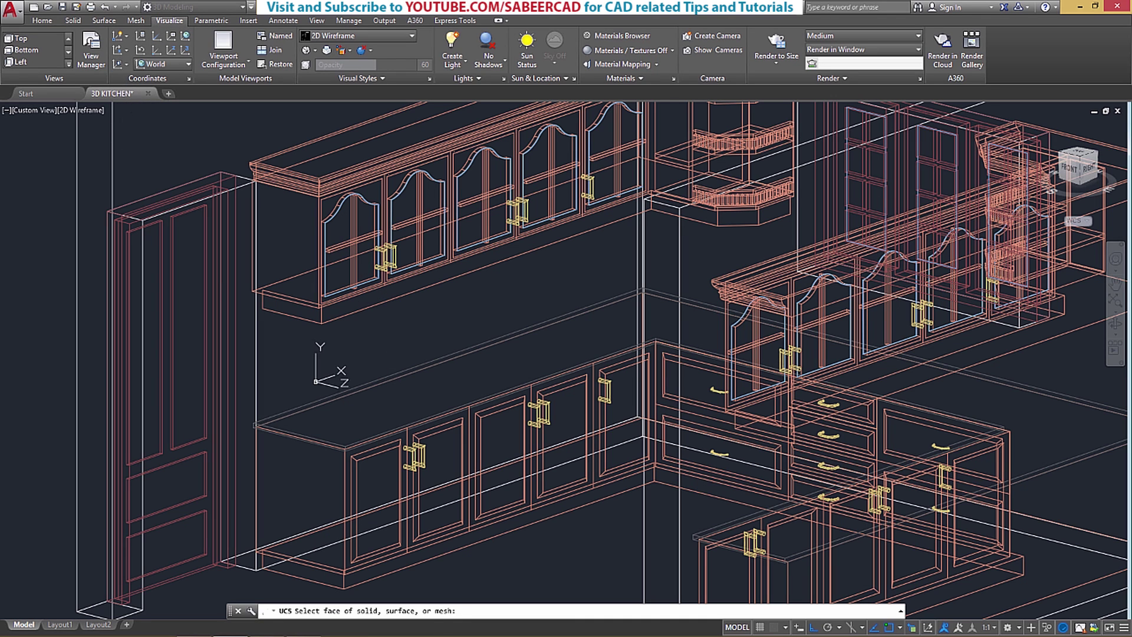
{"action": "left_click", "coordinate": [307, 368]}
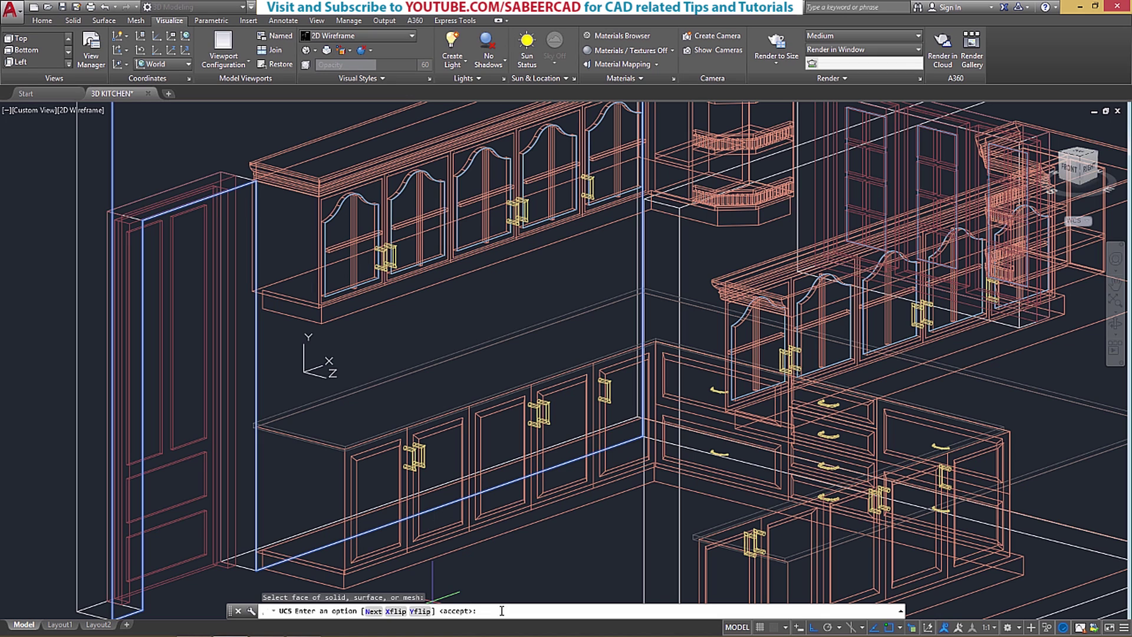
{"action": "key", "text": "Return"}
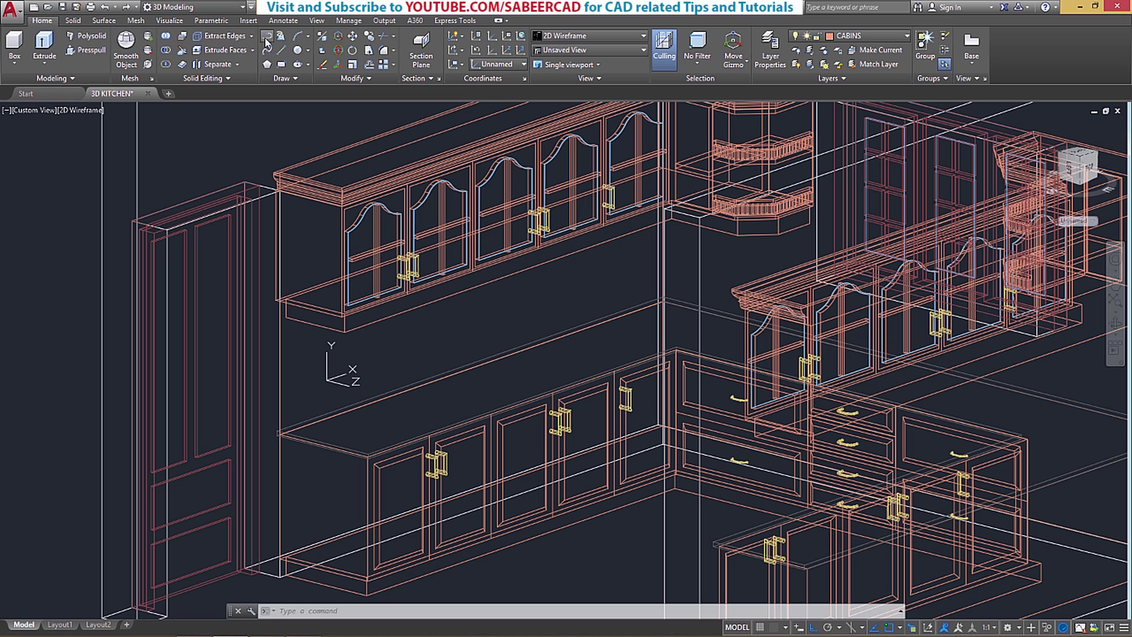
Start a polyline at the countertop's back corner, then place corners under the upper cabinet and at its far end
{"action": "left_click", "coordinate": [266, 42]}
{"action": "scroll", "coordinate": [281, 439], "scroll_direction": "up", "scroll_amount": 6}
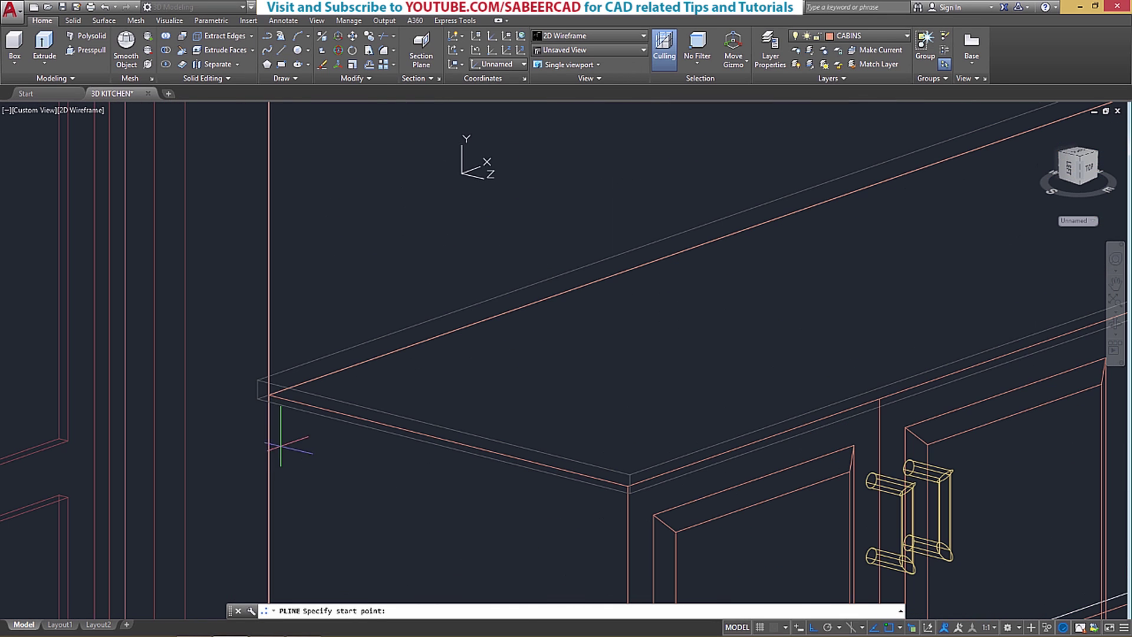
{"action": "left_click", "coordinate": [266, 392]}
{"action": "scroll", "coordinate": [262, 460], "scroll_direction": "down", "scroll_amount": 5}
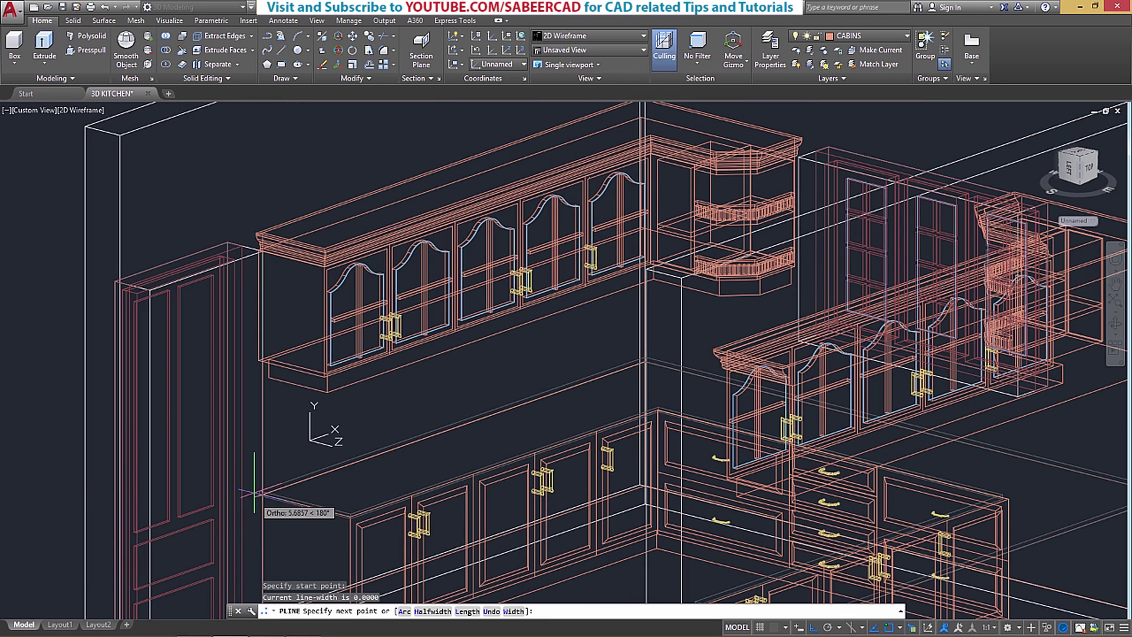
{"action": "scroll", "coordinate": [265, 391], "scroll_direction": "up", "scroll_amount": 5}
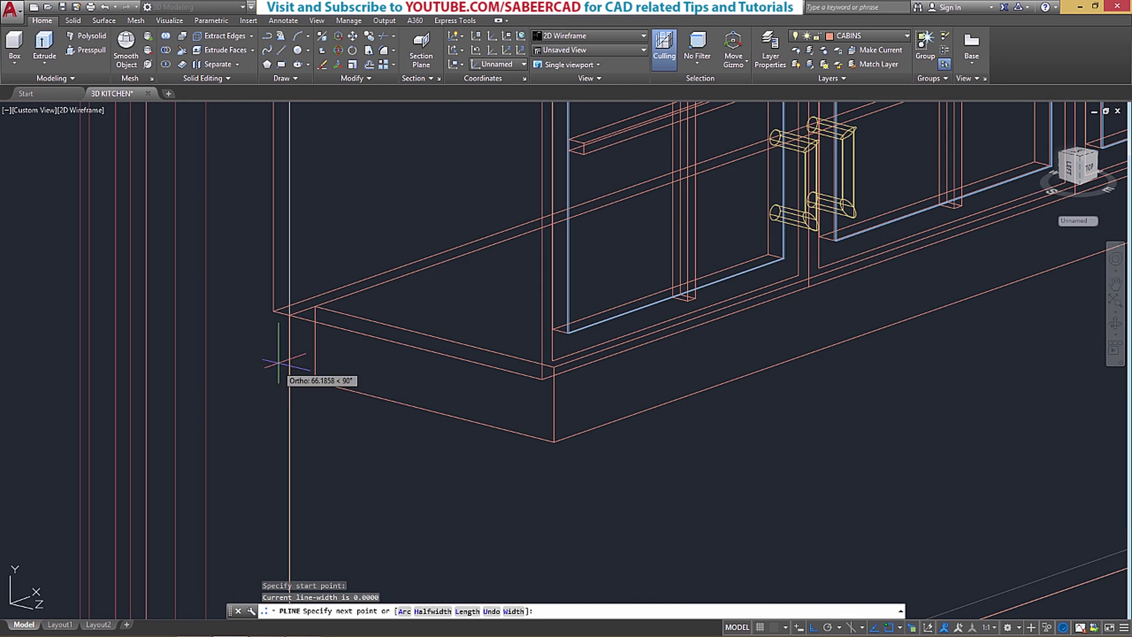
{"action": "left_click", "coordinate": [279, 323]}
{"action": "scroll", "coordinate": [274, 330], "scroll_direction": "down", "scroll_amount": 4}
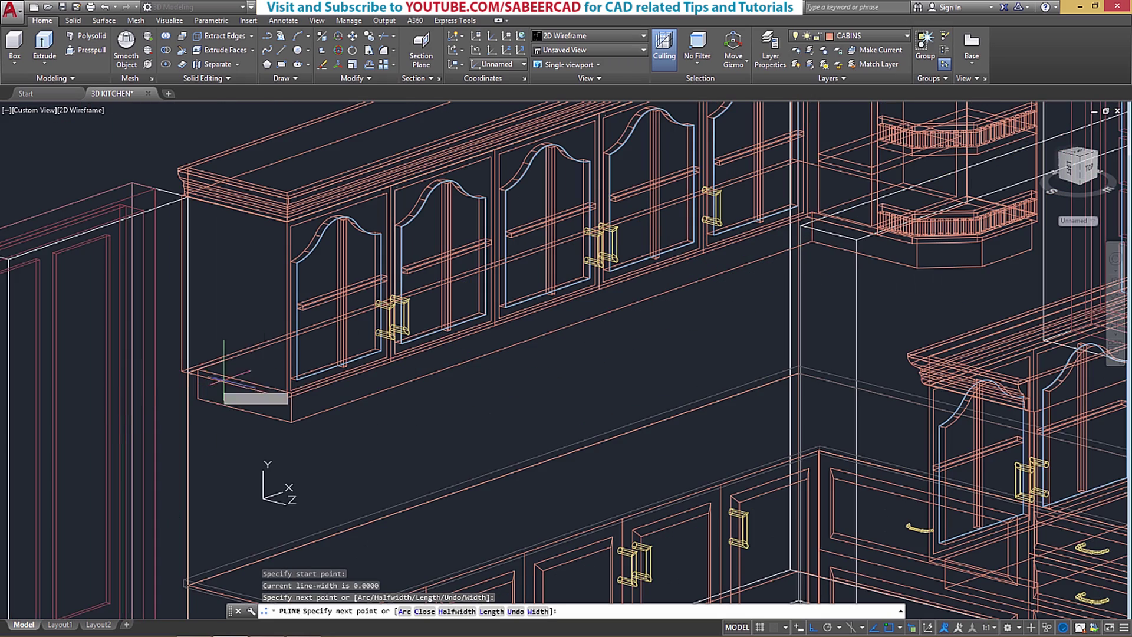
{"action": "scroll", "coordinate": [778, 236], "scroll_direction": "up", "scroll_amount": 3}
{"action": "scroll", "coordinate": [761, 193], "scroll_direction": "up", "scroll_amount": 5}
{"action": "middle_click_drag", "start_coordinate": [760, 193], "coordinate": [769, 154], "text": "shift"}
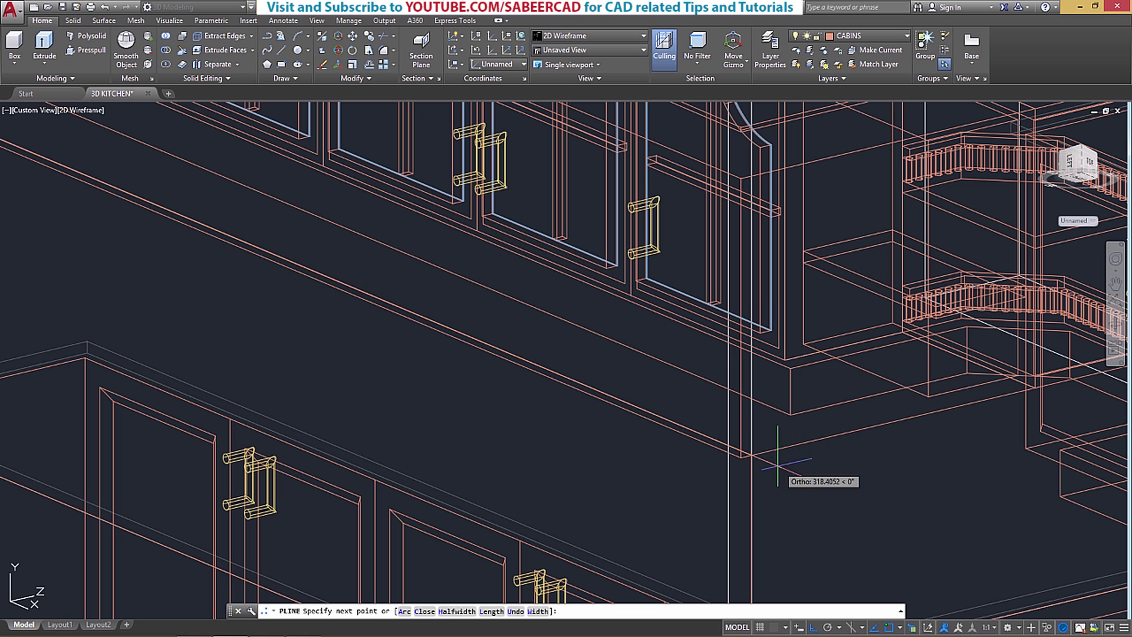
{"action": "left_click", "coordinate": [751, 454]}
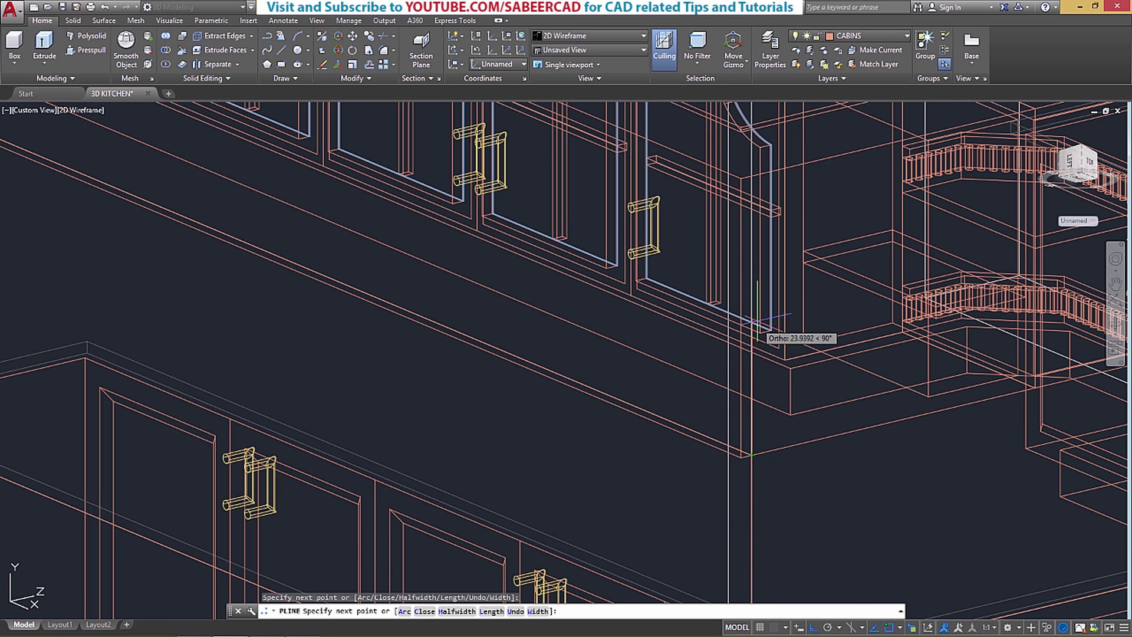
Orbit to the far countertop corner and close the backsplash polyline
{"action": "scroll", "coordinate": [757, 321], "scroll_direction": "down", "scroll_amount": 5}
{"action": "scroll", "coordinate": [438, 265], "scroll_direction": "up", "scroll_amount": 5}
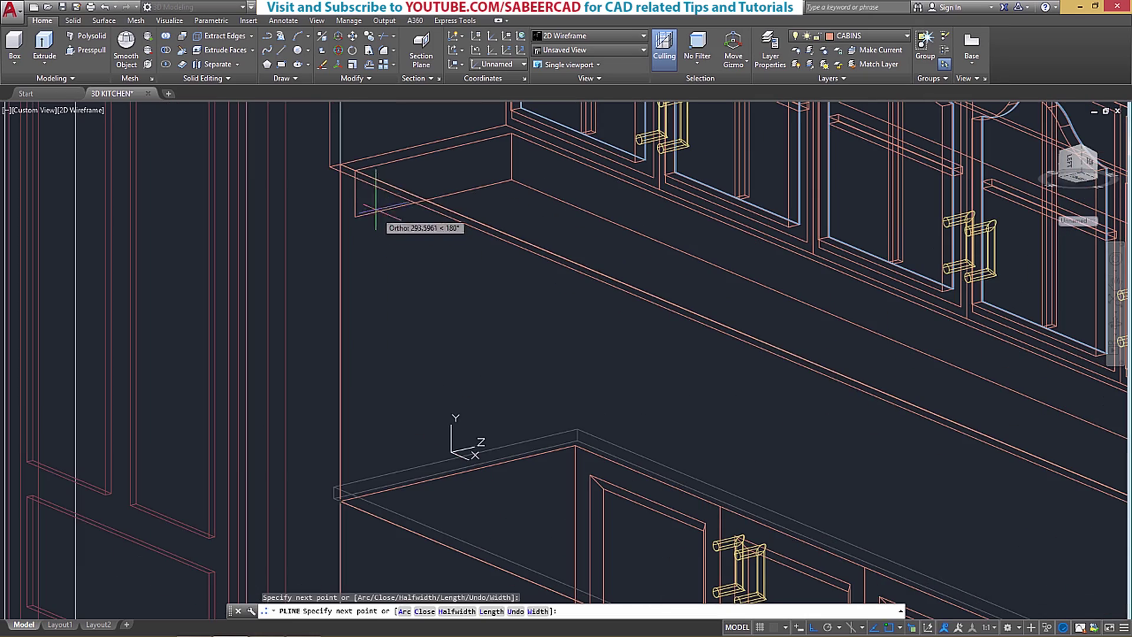
{"action": "scroll", "coordinate": [391, 289], "scroll_direction": "down", "scroll_amount": 2}
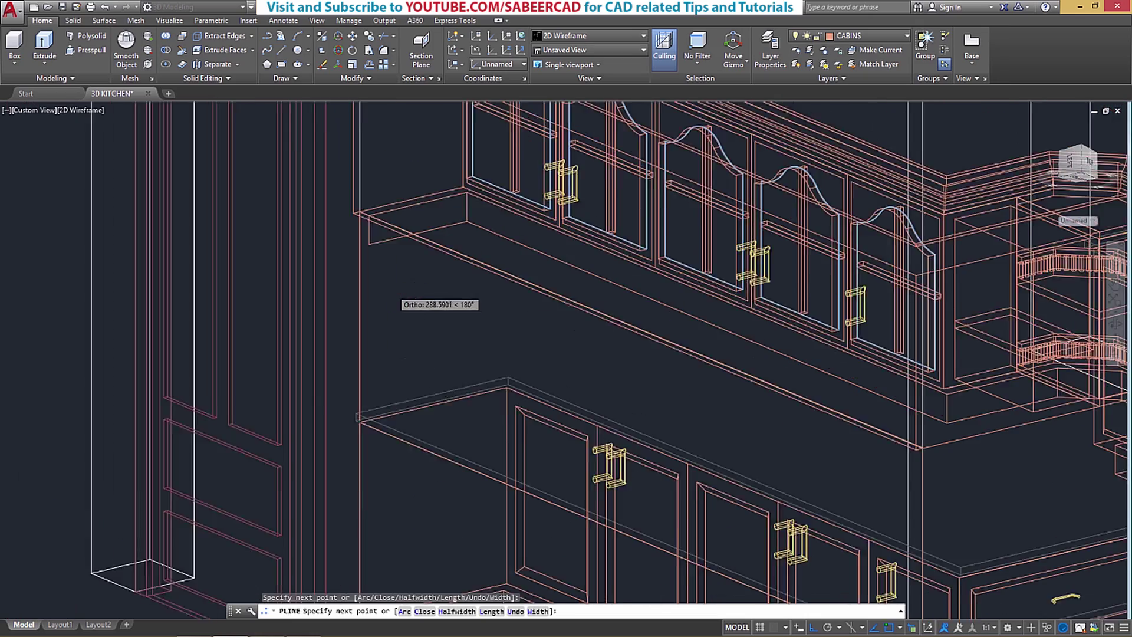
{"action": "scroll", "coordinate": [392, 292], "scroll_direction": "down", "scroll_amount": 2}
{"action": "middle_click_drag", "start_coordinate": [731, 377], "coordinate": [719, 324], "text": "shift"}
{"action": "scroll", "coordinate": [737, 321], "scroll_direction": "up", "scroll_amount": 5}
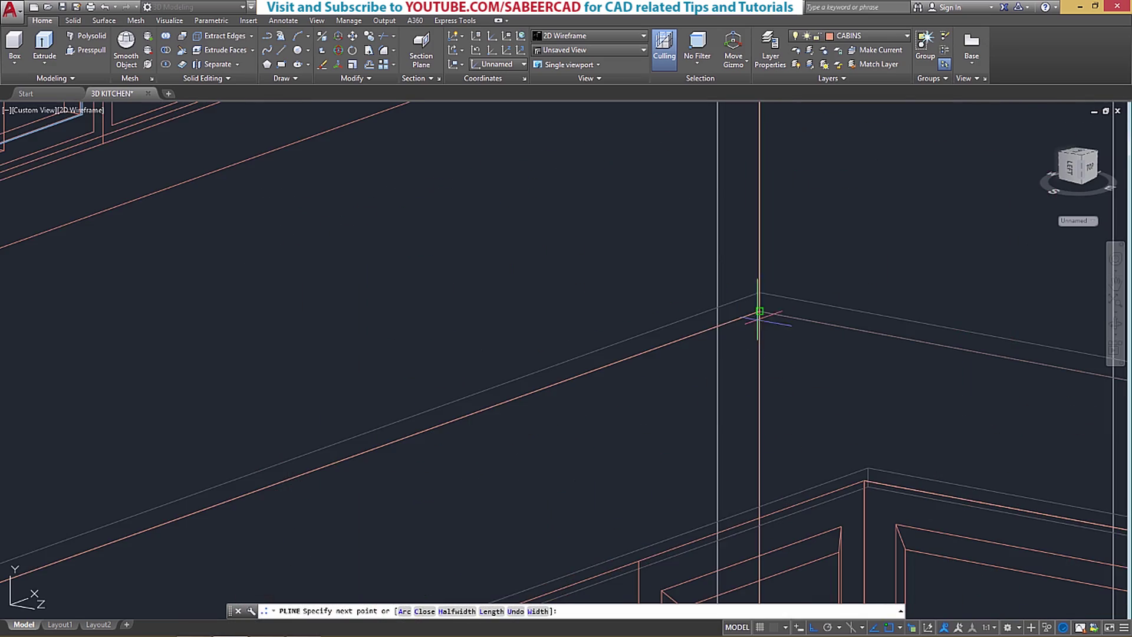
{"action": "scroll", "coordinate": [735, 377], "scroll_direction": "down", "scroll_amount": 5}
{"action": "right_click", "coordinate": [472, 425]}
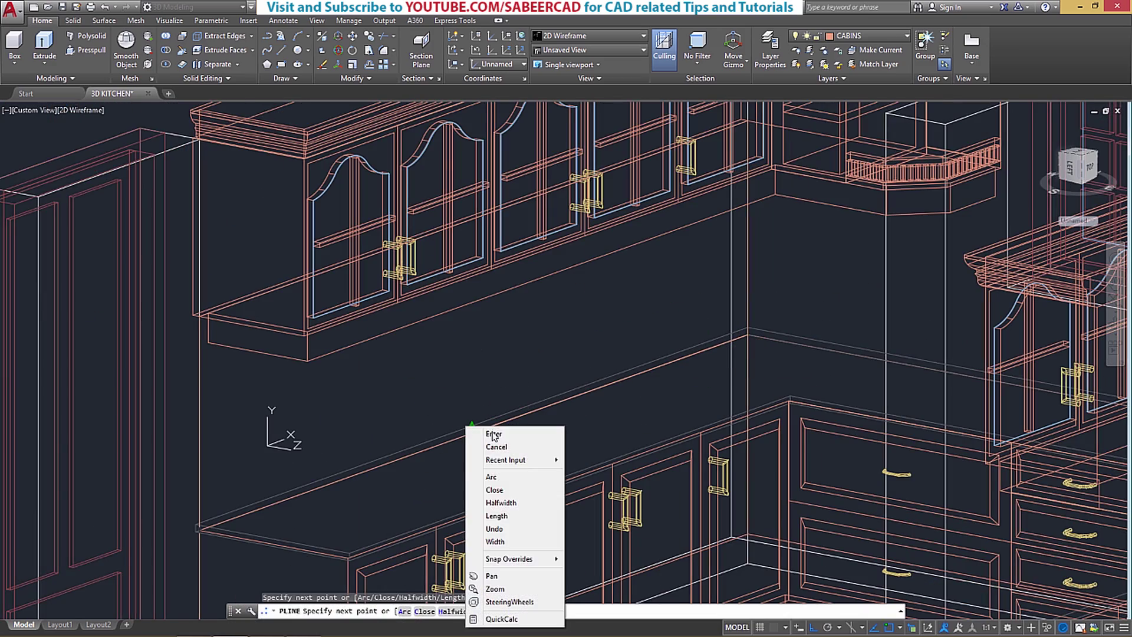
{"action": "left_click", "coordinate": [504, 494]}
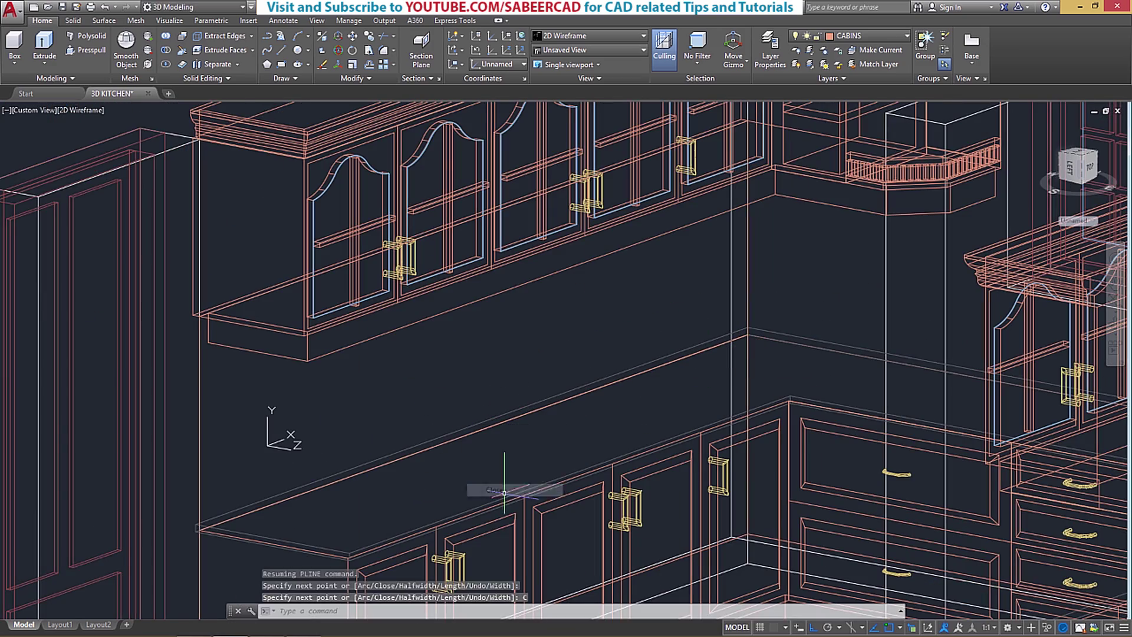
{"action": "left_click", "coordinate": [203, 437]}
{"action": "key", "text": "Escape"}
Hatch the left backsplash polyline, picked from the overlapping objects, with ANSI37 at scale 10
{"action": "left_click", "coordinate": [391, 341]}
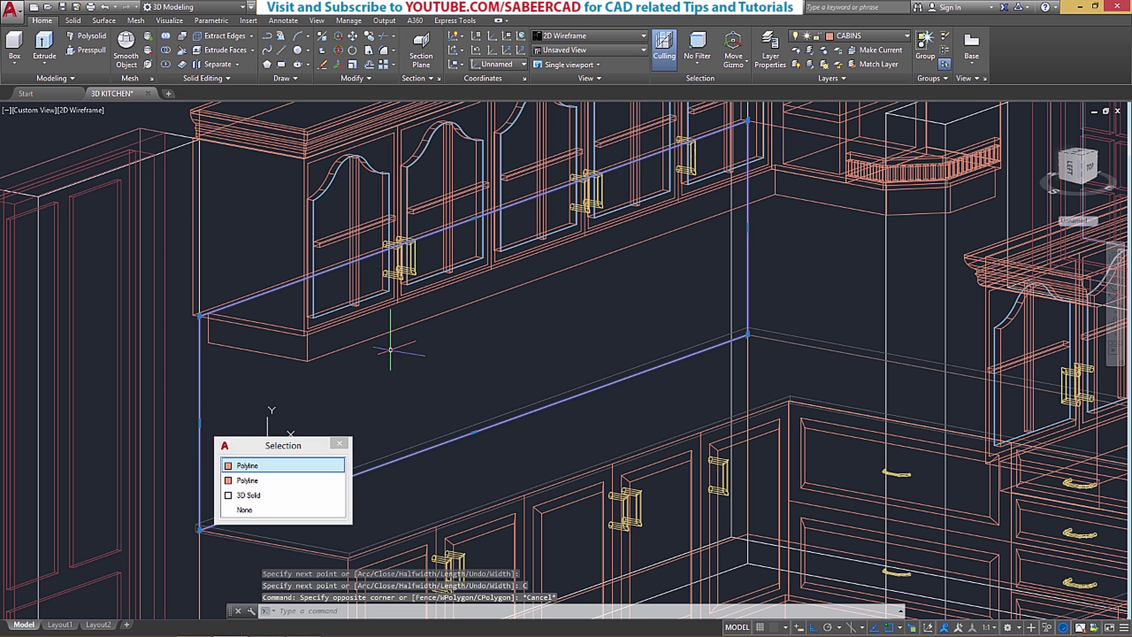
{"action": "key", "text": "Escape"}
{"action": "scroll", "coordinate": [411, 327], "scroll_direction": "down", "scroll_amount": 2}
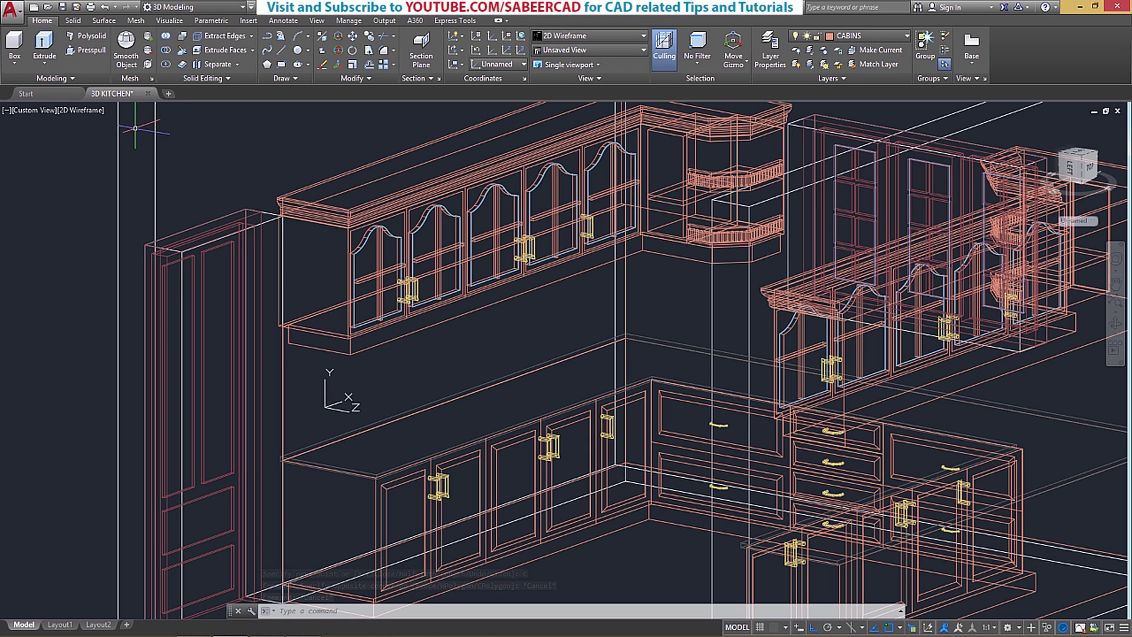
{"action": "left_click", "coordinate": [294, 79]}
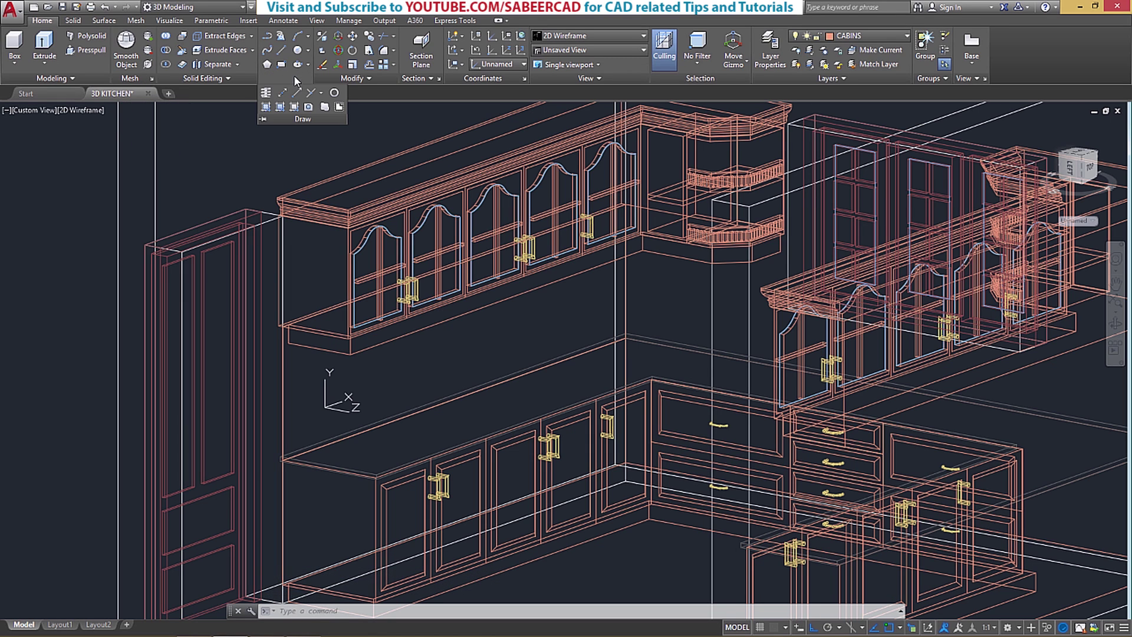
{"action": "left_click", "coordinate": [264, 111]}
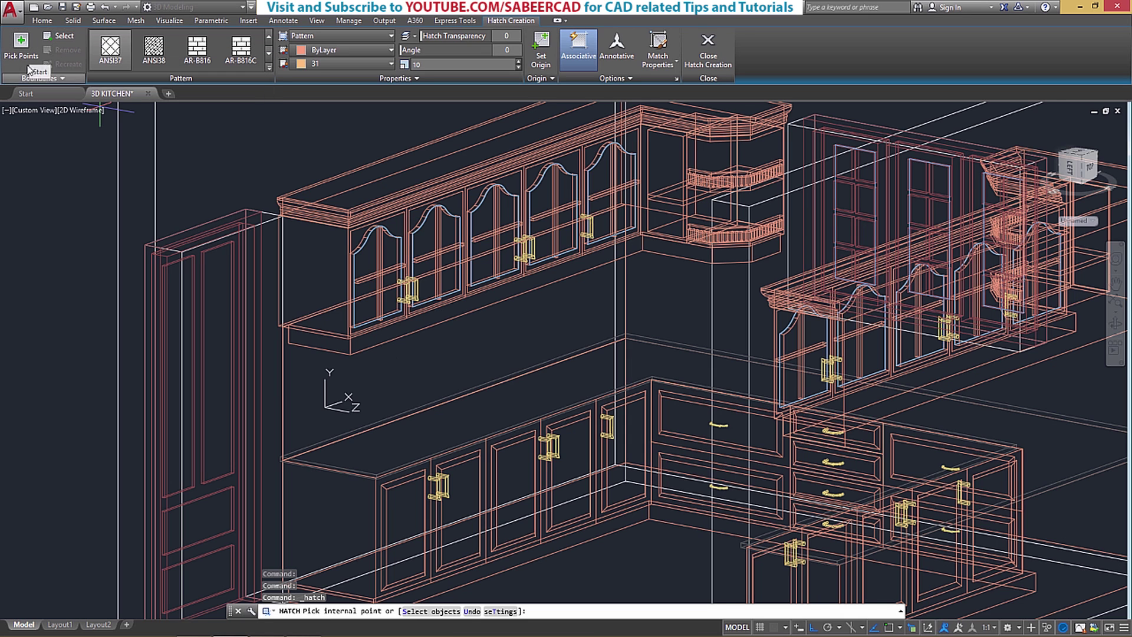
{"action": "left_click", "coordinate": [59, 36]}
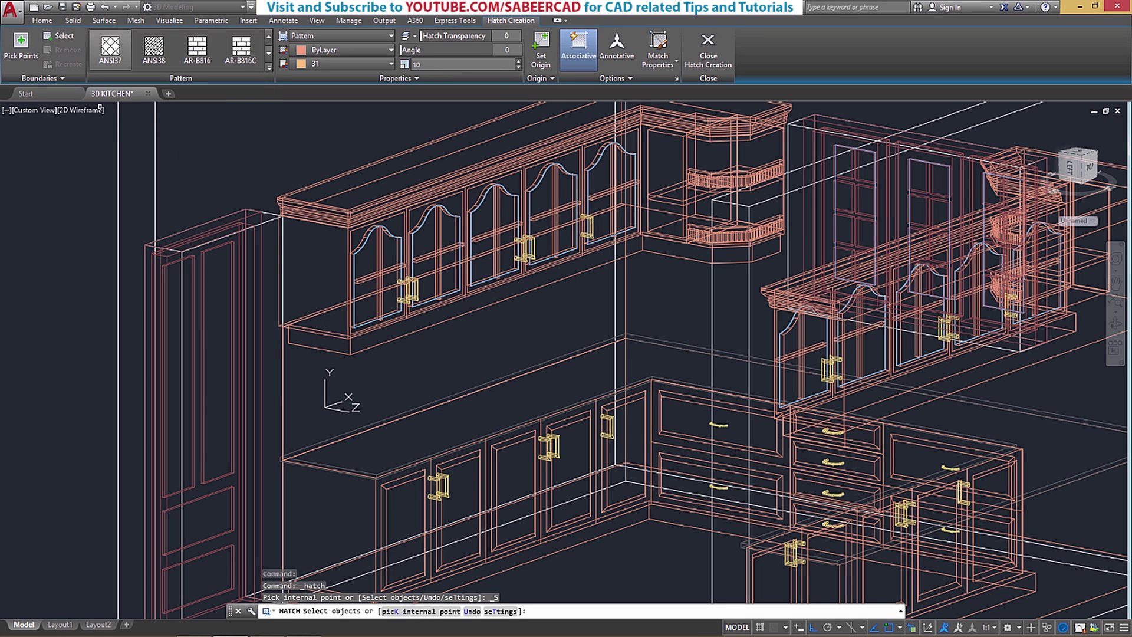
{"action": "left_click", "coordinate": [284, 370]}
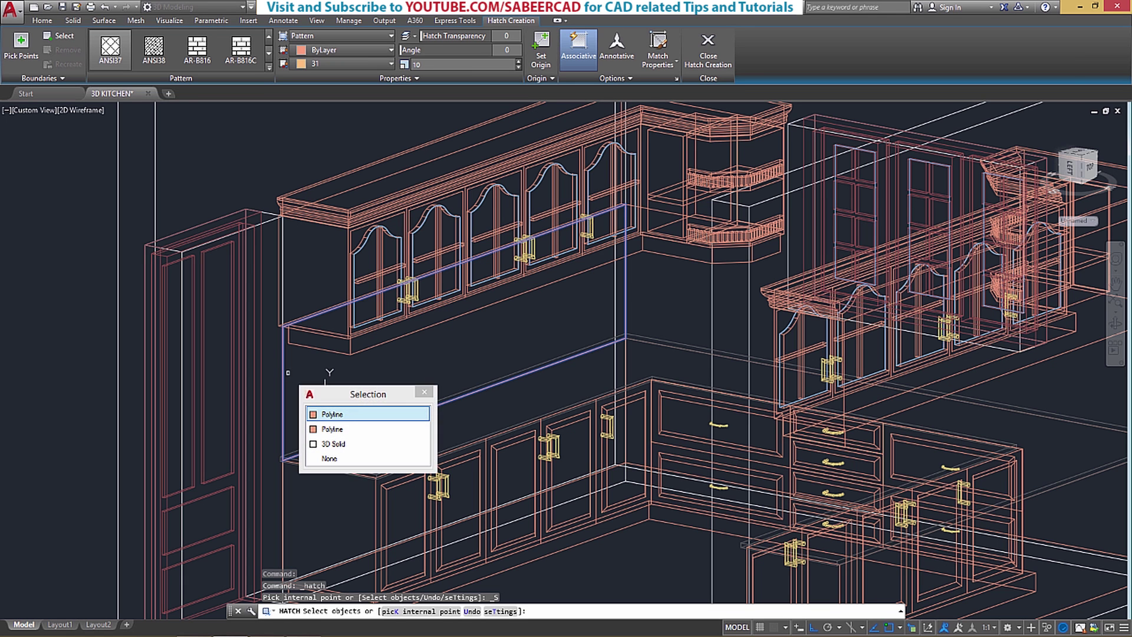
{"action": "left_click", "coordinate": [347, 416]}
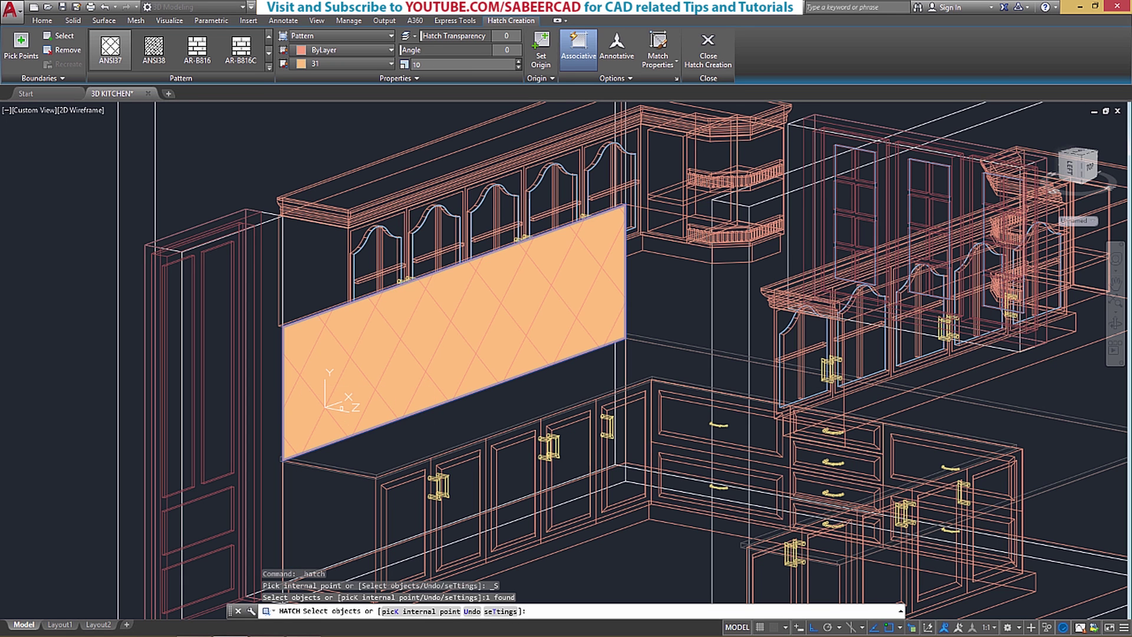
{"action": "scroll", "coordinate": [488, 350], "scroll_direction": "down", "scroll_amount": 5}
{"action": "scroll", "coordinate": [442, 316], "scroll_direction": "up", "scroll_amount": 5}
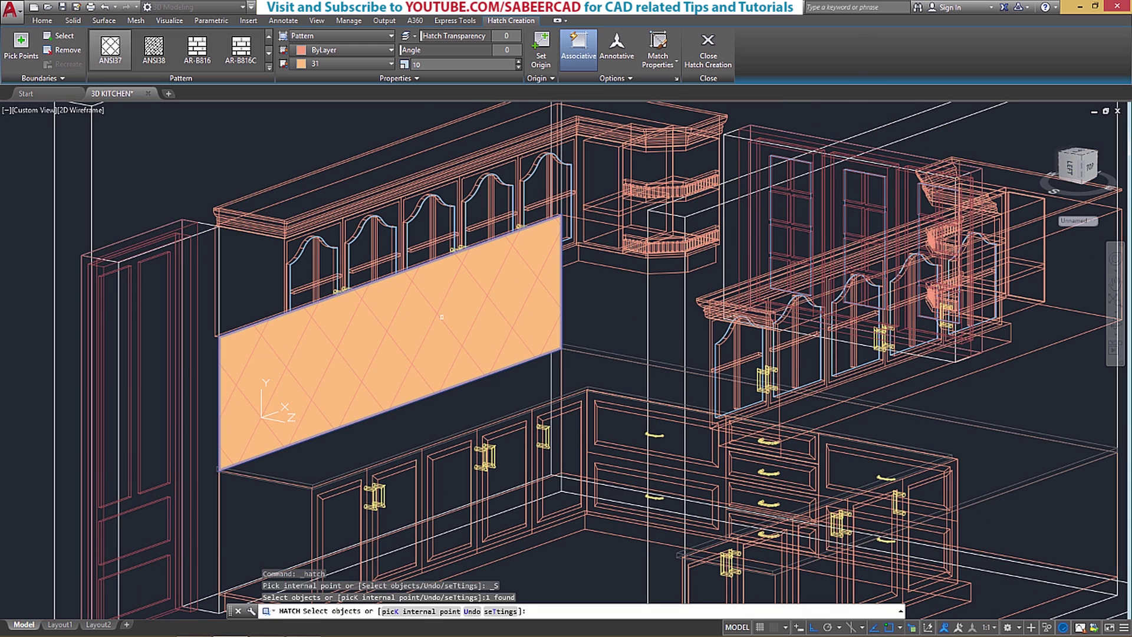
{"action": "key", "text": "Return"}
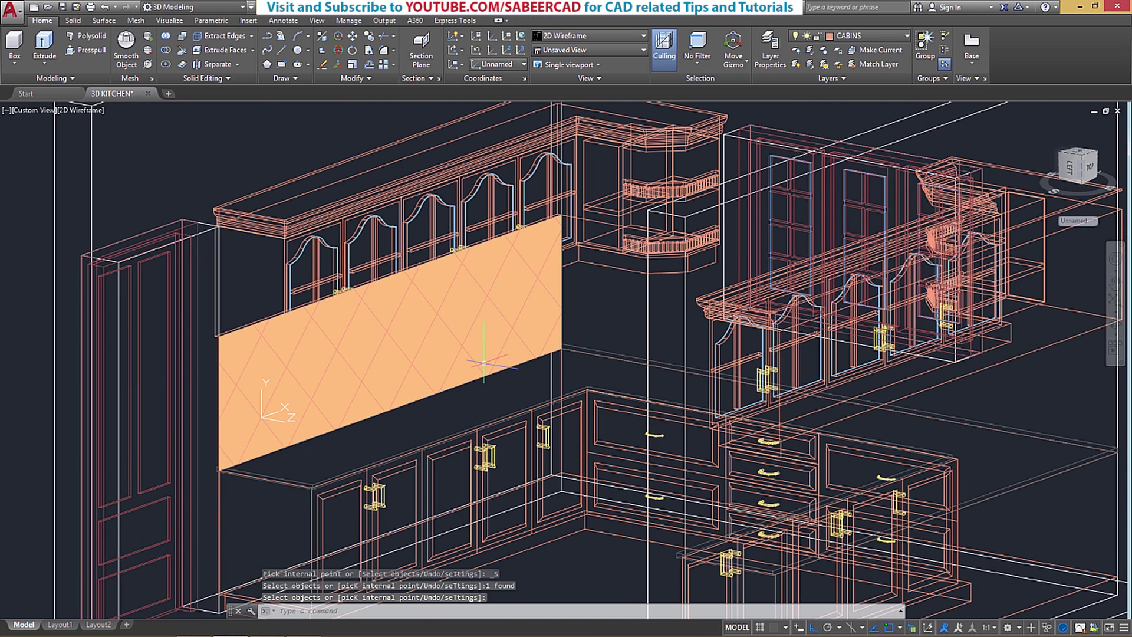
{"action": "scroll", "coordinate": [416, 314], "scroll_direction": "up", "scroll_amount": 2}
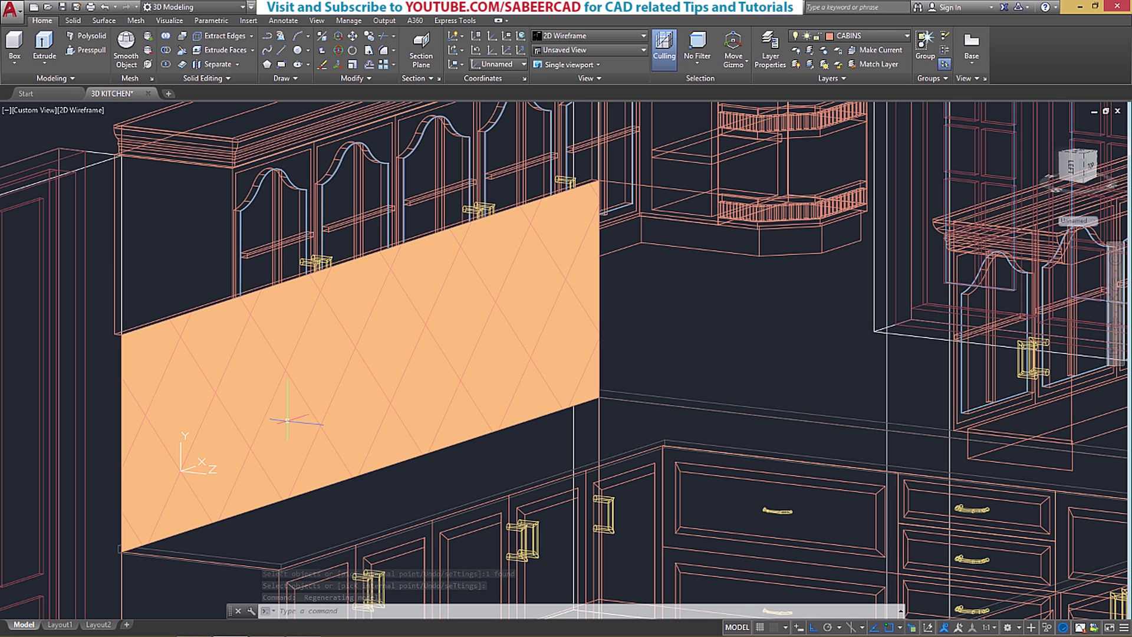
Switch the backsplash hatch to the AR-B816C brick pattern with scale 0.04
{"action": "left_click", "coordinate": [287, 419]}
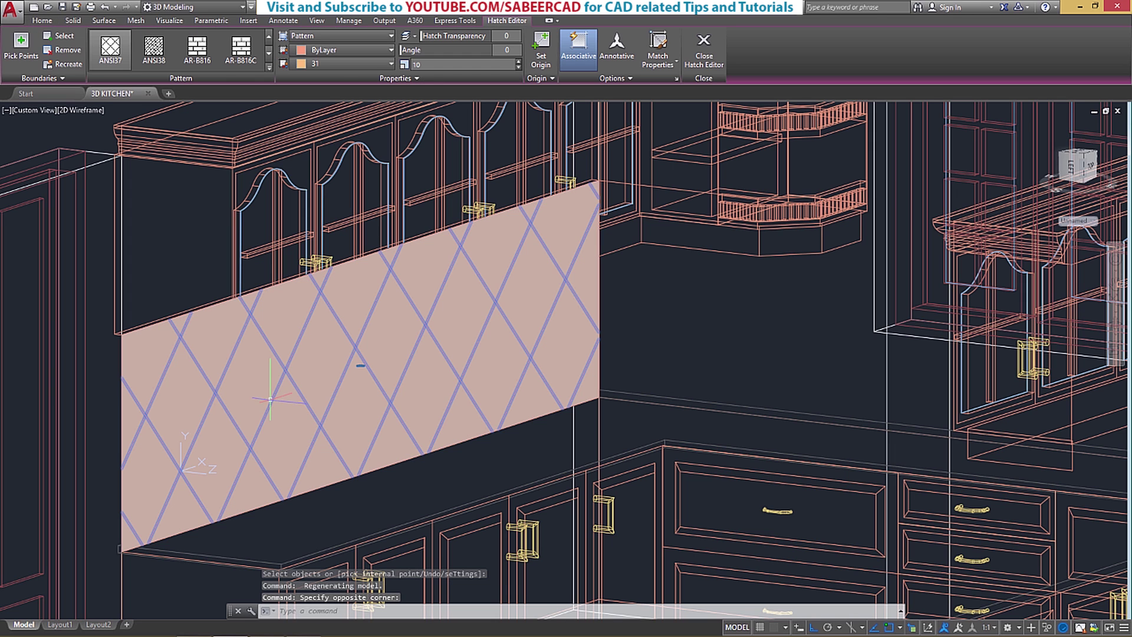
{"action": "left_click", "coordinate": [241, 51]}
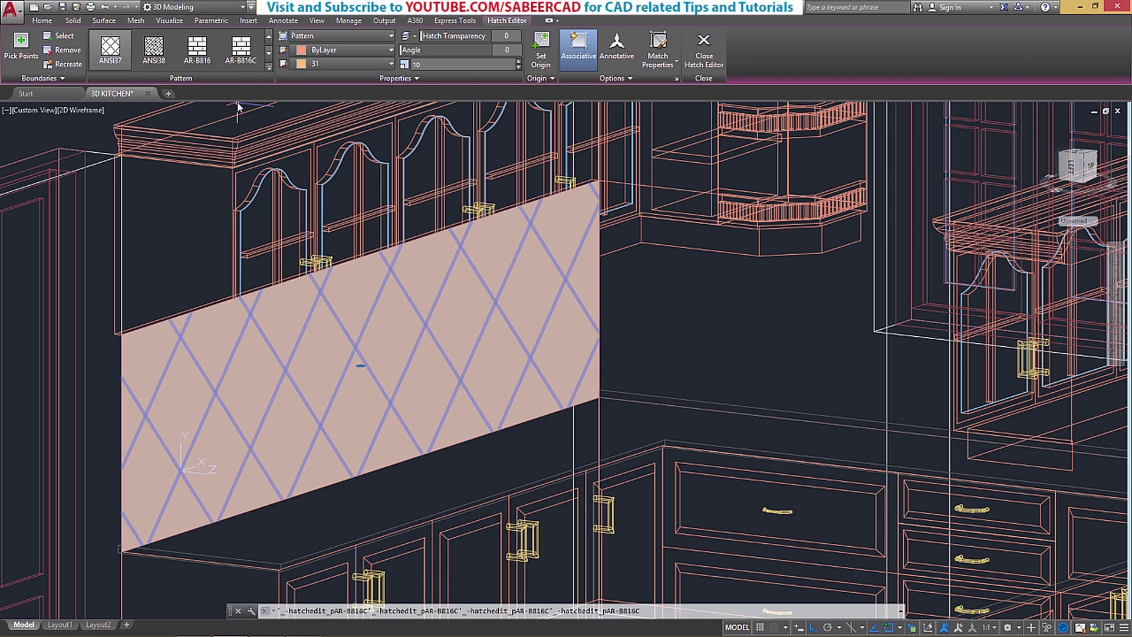
{"action": "left_click", "coordinate": [270, 69]}
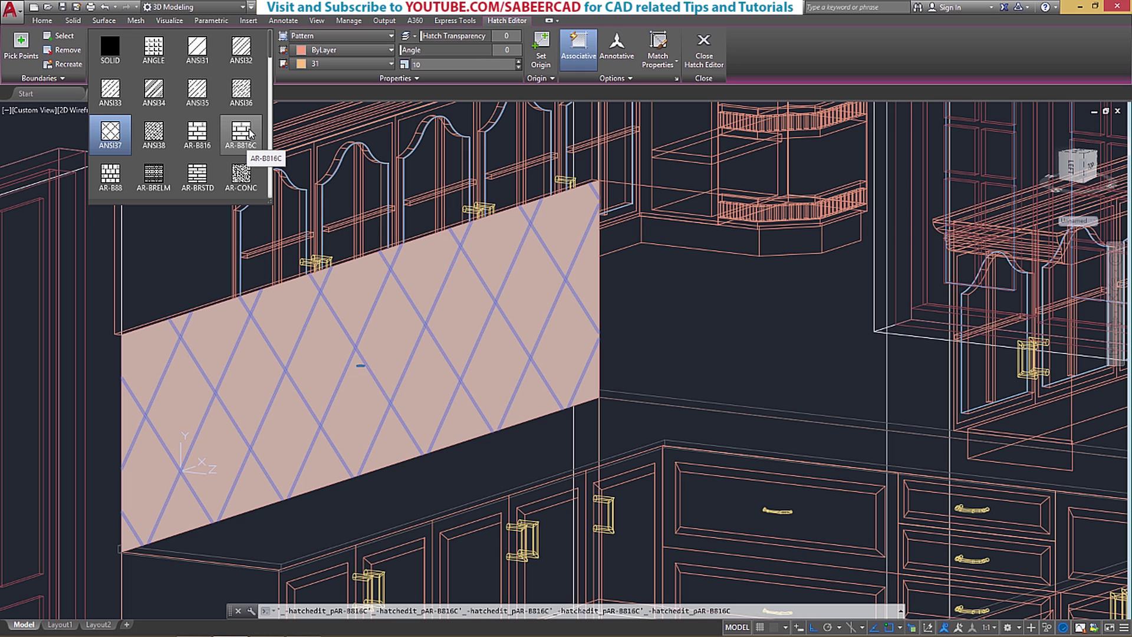
{"action": "left_click", "coordinate": [247, 133]}
{"action": "left_click", "coordinate": [433, 64]}
{"action": "left_click", "coordinate": [436, 63]}
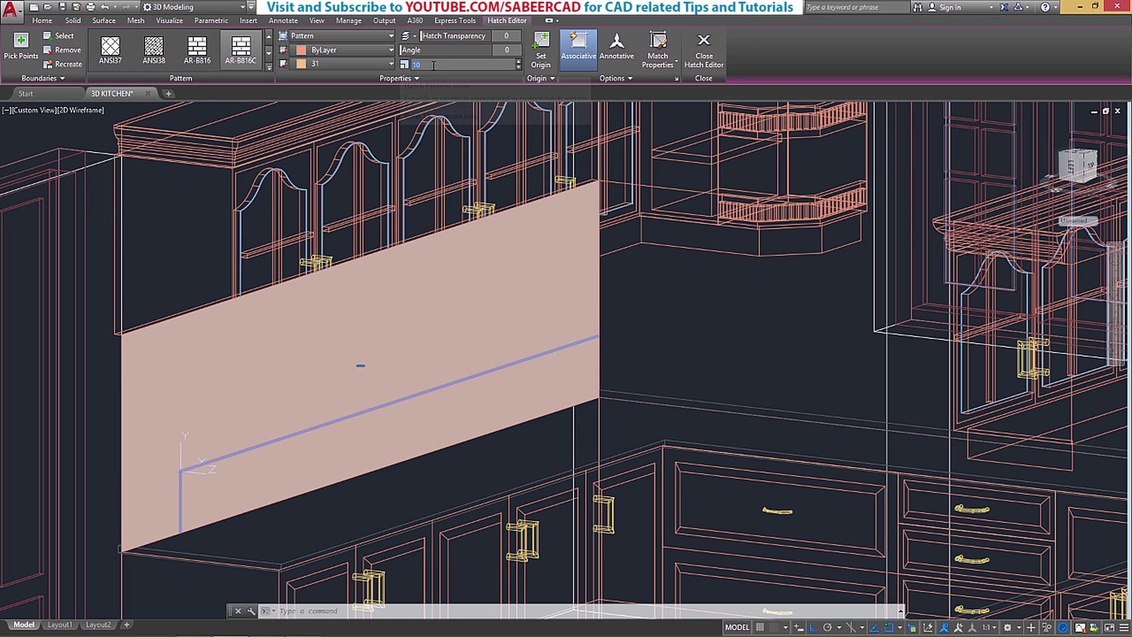
{"action": "left_click", "coordinate": [428, 65]}
{"action": "type", "text": "0.0"}
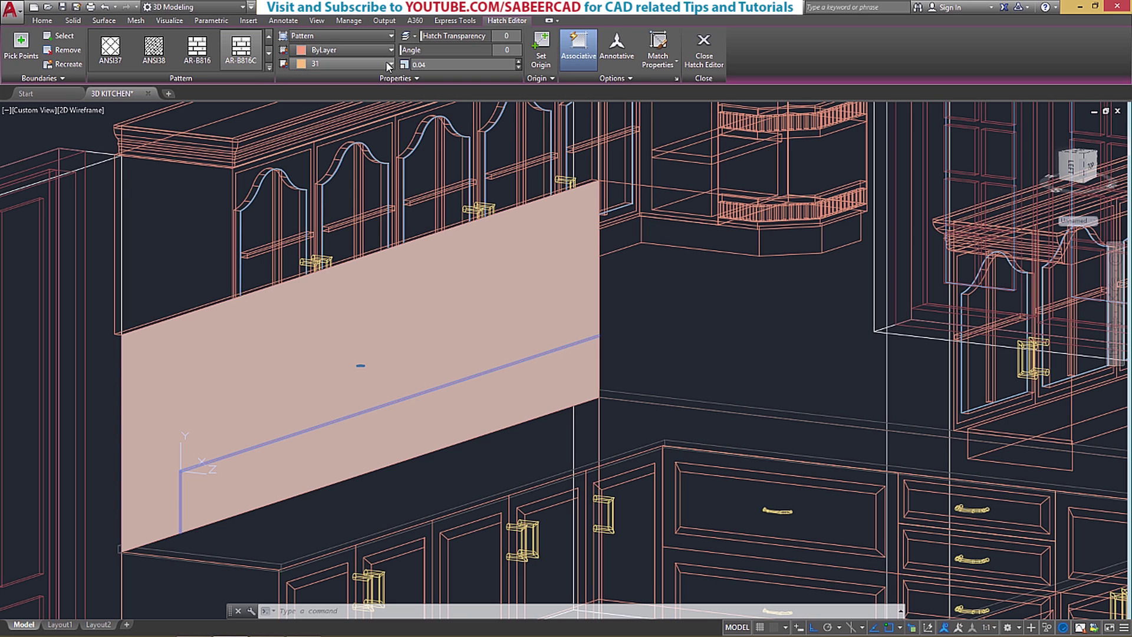
{"action": "type", "text": "4"}
{"action": "key", "text": "Return"}
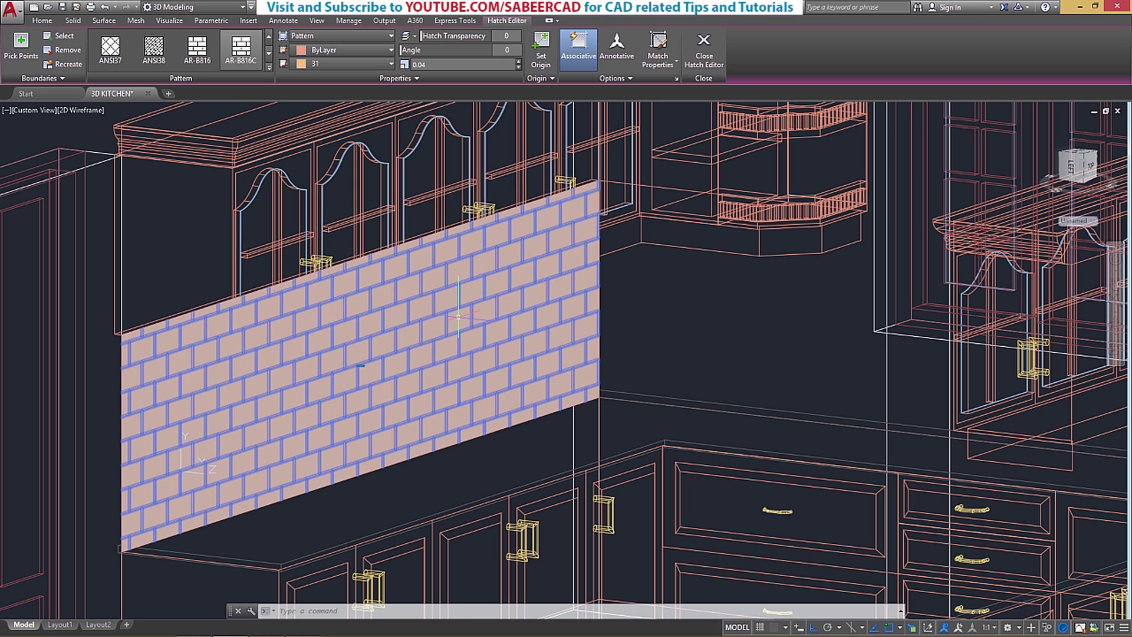
Set the brick hatch's background colour to None
{"action": "left_click", "coordinate": [338, 51]}
{"action": "left_click", "coordinate": [334, 65]}
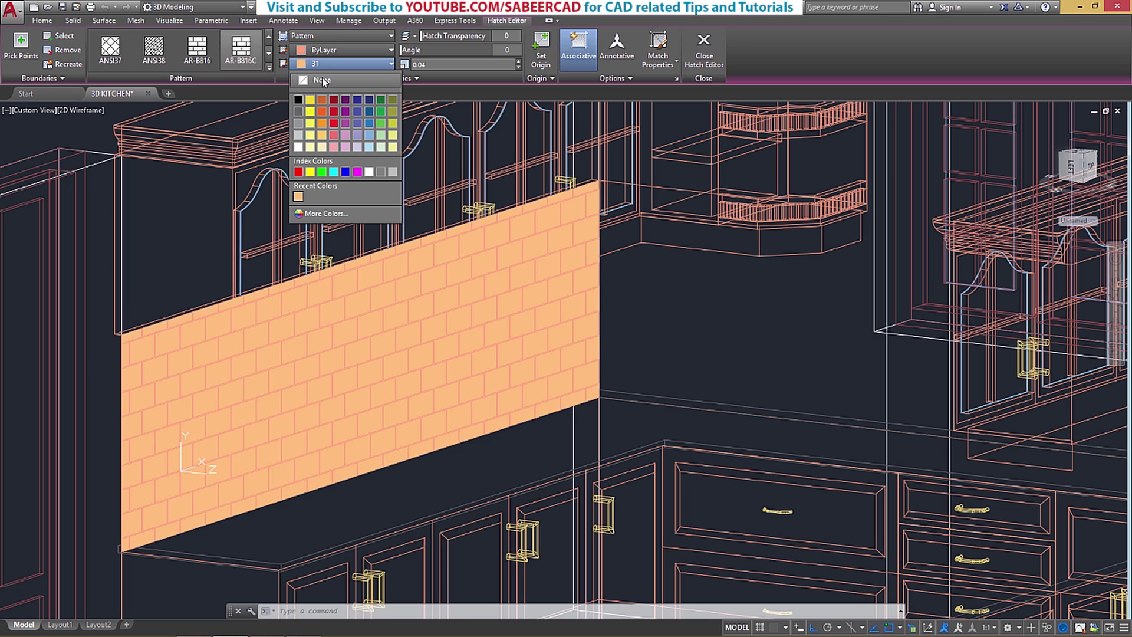
{"action": "left_click", "coordinate": [321, 78]}
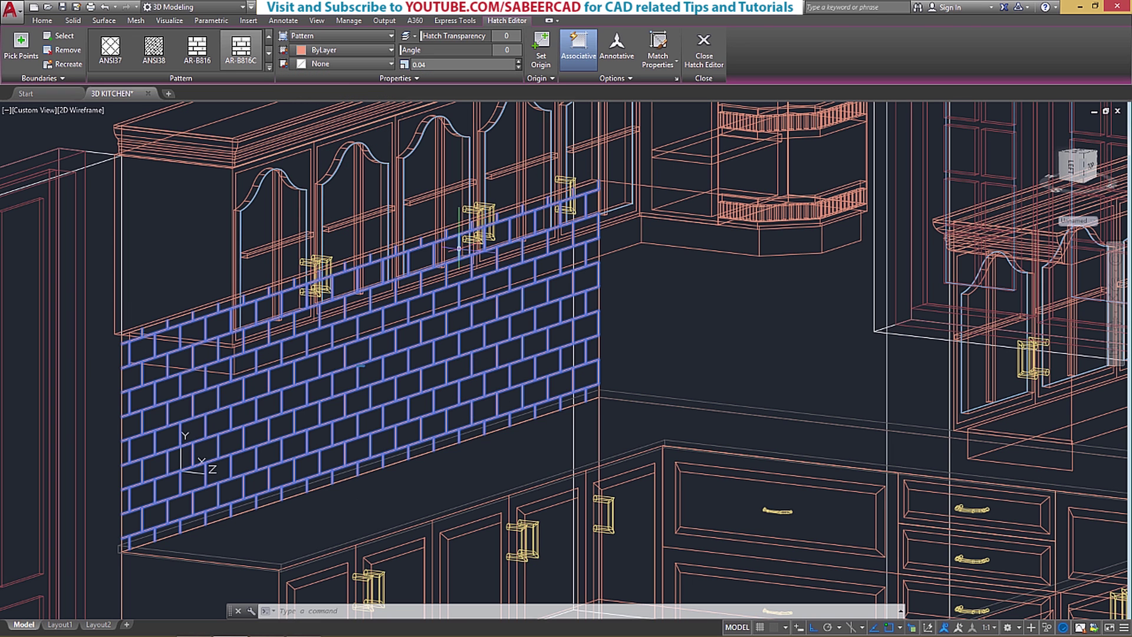
{"action": "key", "text": "Escape"}
{"action": "scroll", "coordinate": [464, 381], "scroll_direction": "down", "scroll_amount": 2}
{"action": "scroll", "coordinate": [465, 382], "scroll_direction": "up", "scroll_amount": 3}
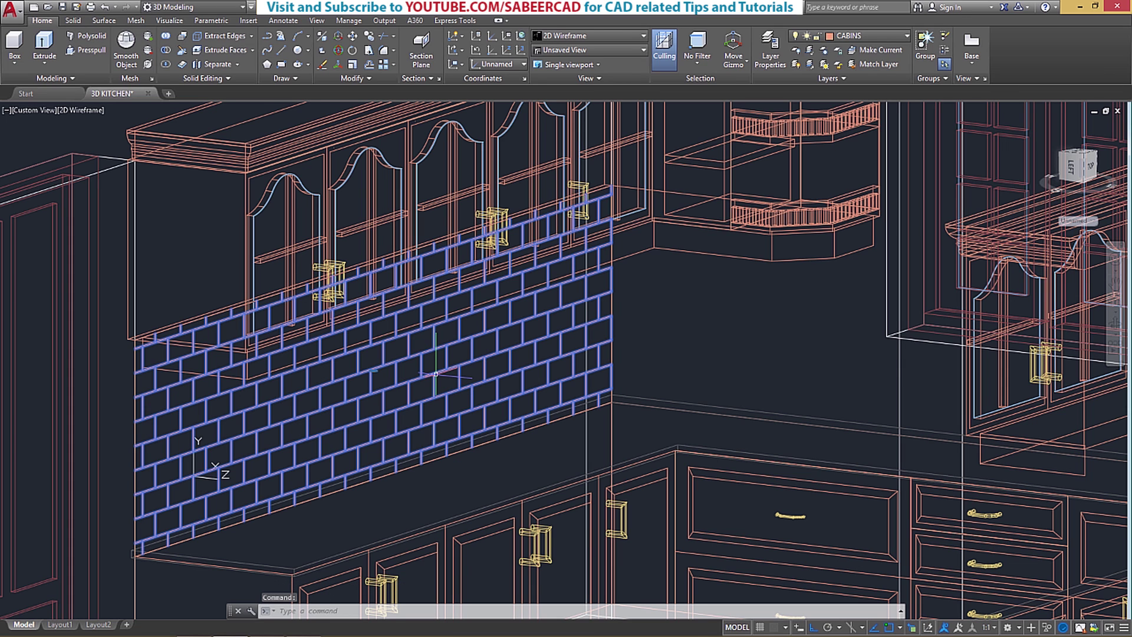
Reselect the brick hatch and change its colour to red
{"action": "left_click", "coordinate": [354, 255]}
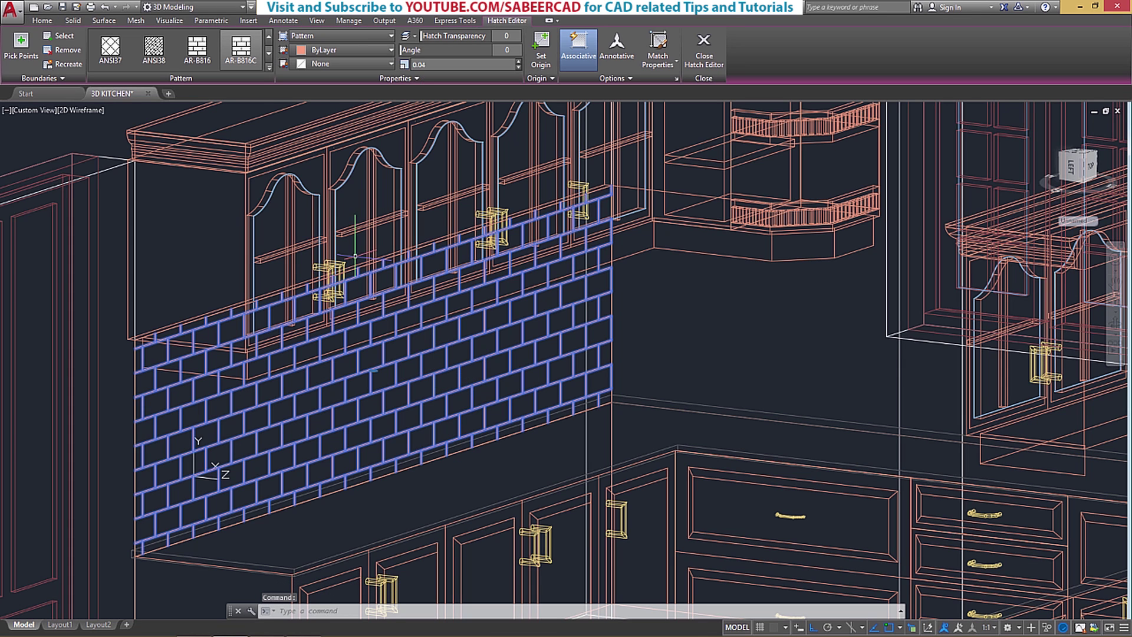
{"action": "left_click", "coordinate": [336, 50]}
{"action": "left_click", "coordinate": [334, 101]}
{"action": "key", "text": "Escape"}
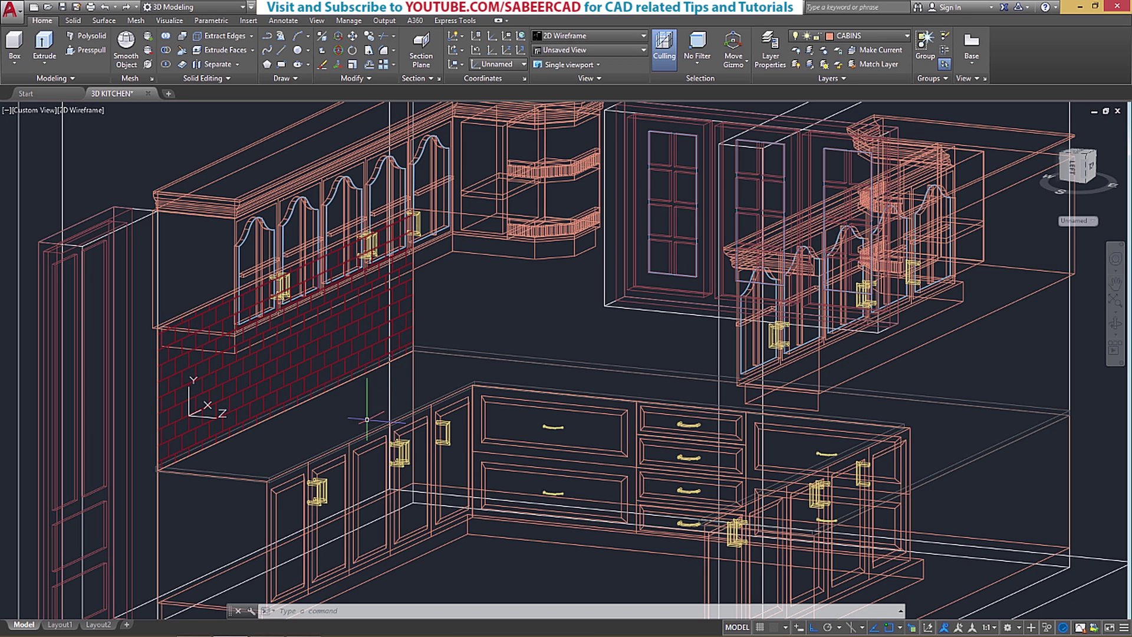
Assign the brick hatch to the TILES layer and zoom in on the backsplash
{"action": "left_click", "coordinate": [355, 324]}
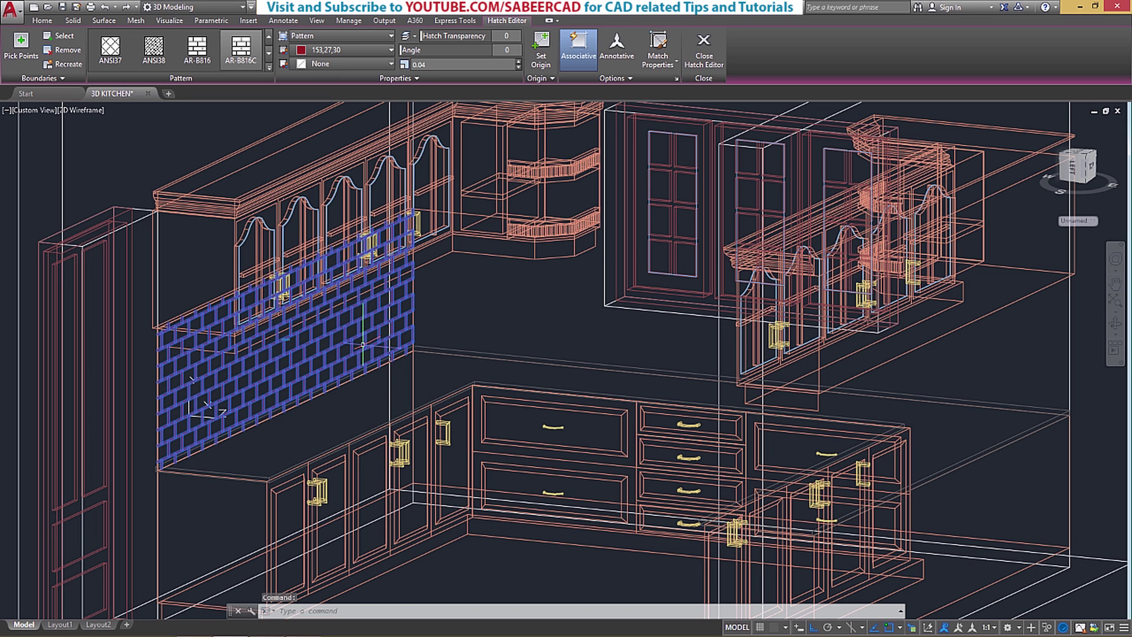
{"action": "left_click", "coordinate": [419, 80]}
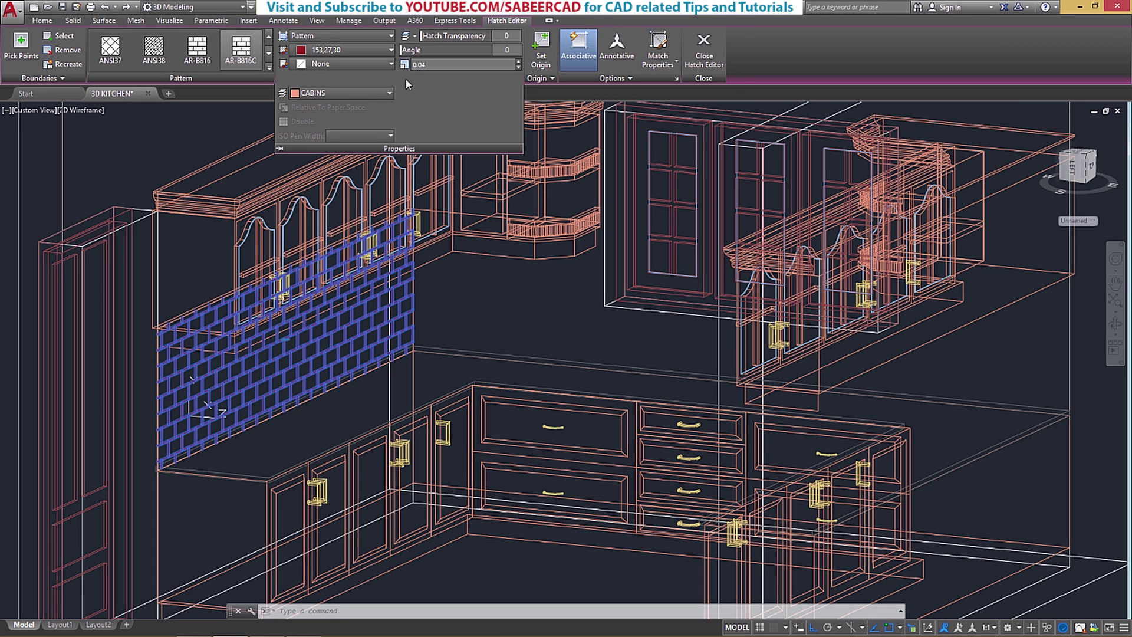
{"action": "left_click", "coordinate": [365, 94]}
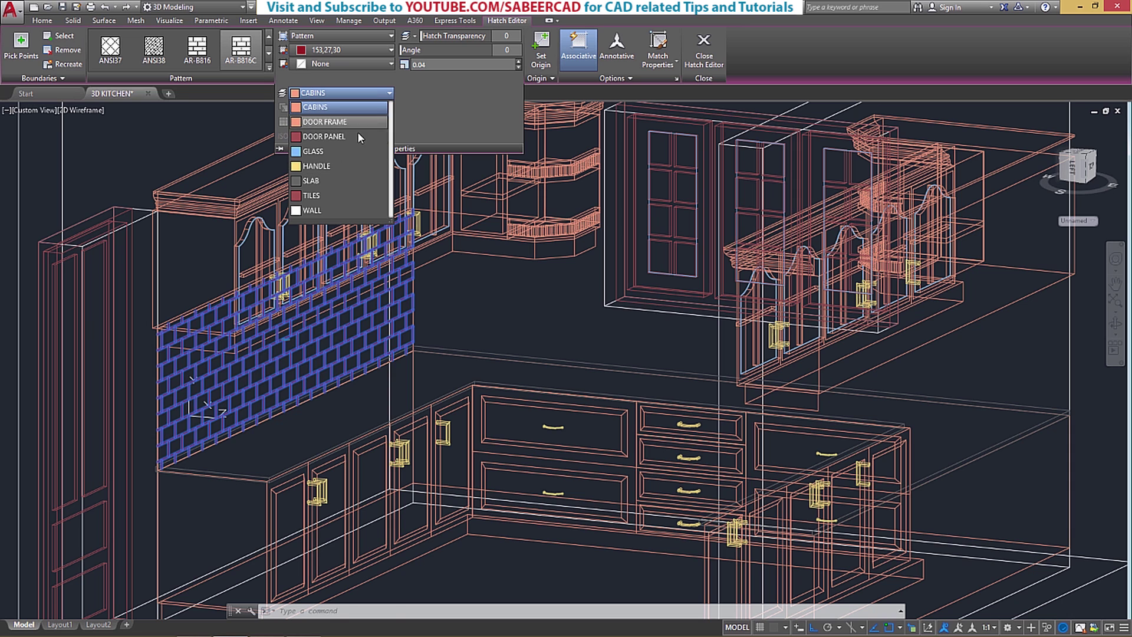
{"action": "left_click", "coordinate": [312, 196]}
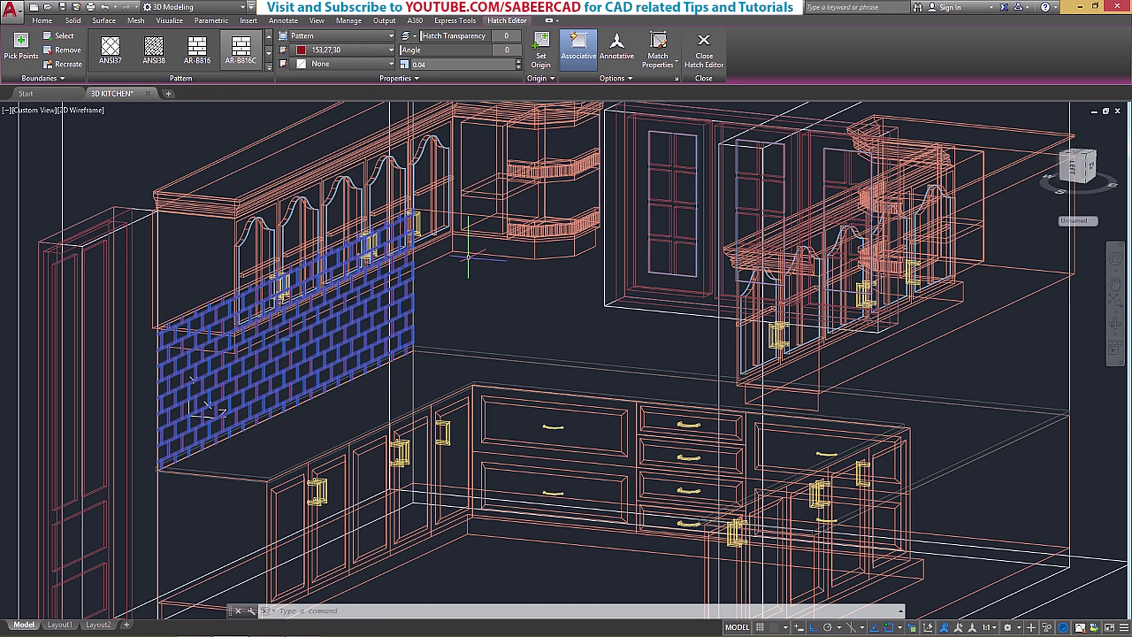
{"action": "key", "text": "Escape"}
{"action": "scroll", "coordinate": [703, 364], "scroll_direction": "up", "scroll_amount": 2}
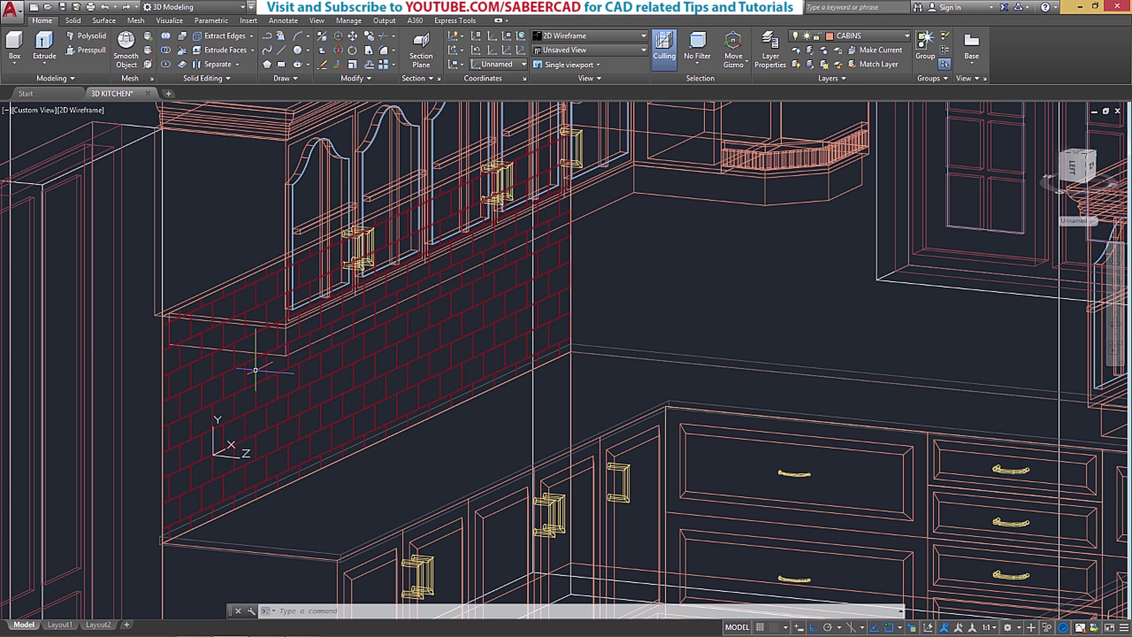
{"action": "scroll", "coordinate": [165, 312], "scroll_direction": "up", "scroll_amount": 4}
{"action": "scroll", "coordinate": [147, 355], "scroll_direction": "up", "scroll_amount": 2}
{"action": "scroll", "coordinate": [183, 356], "scroll_direction": "down", "scroll_amount": 2}
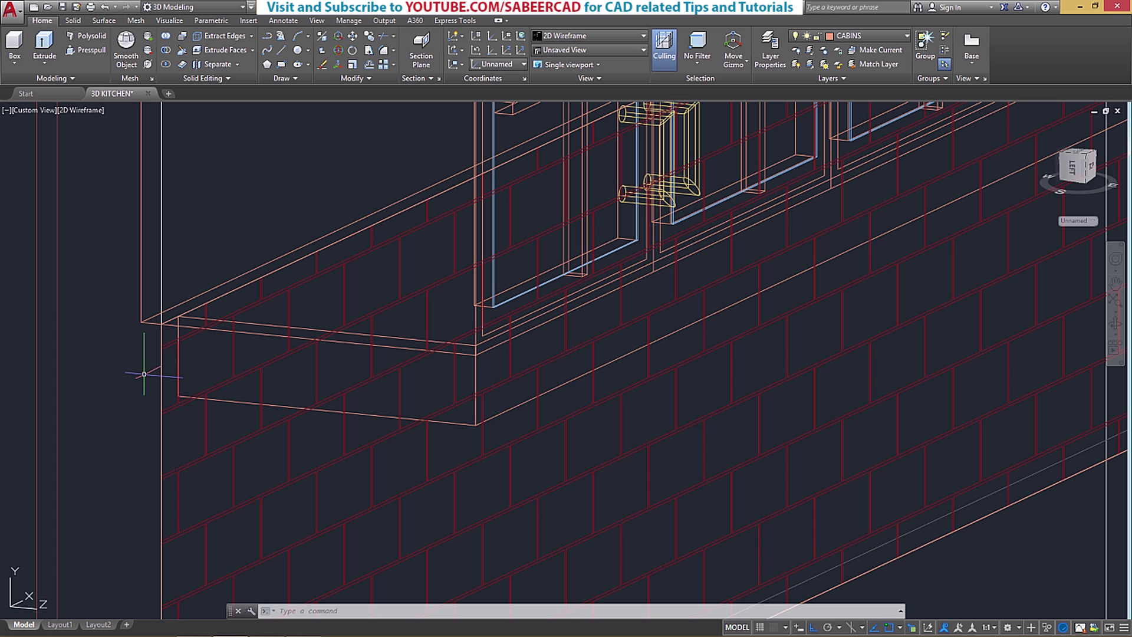
{"action": "scroll", "coordinate": [171, 363], "scroll_direction": "up", "scroll_amount": 1}
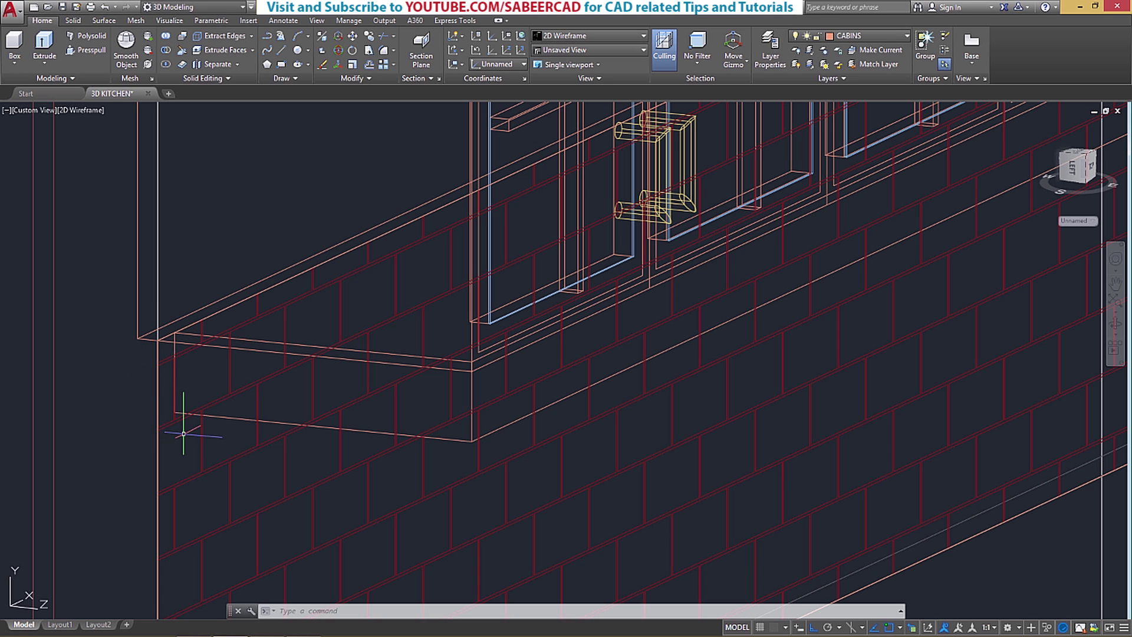
Set the brick hatch origin to the corner under the upper cabinet and close the Hatch Editor
{"action": "left_click", "coordinate": [285, 365]}
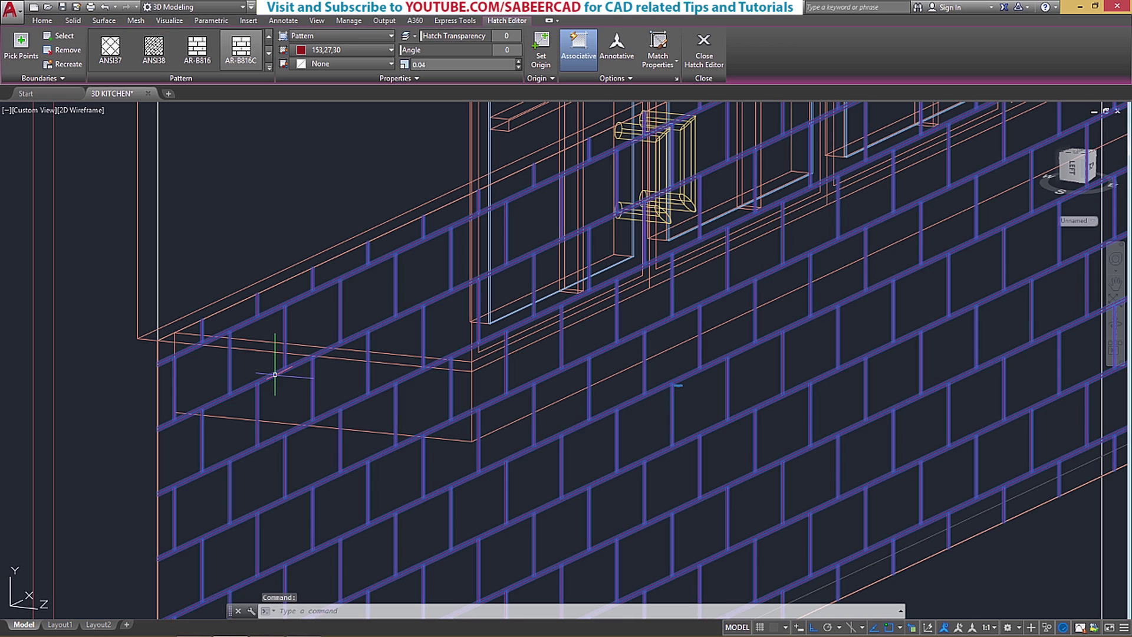
{"action": "left_click", "coordinate": [537, 59]}
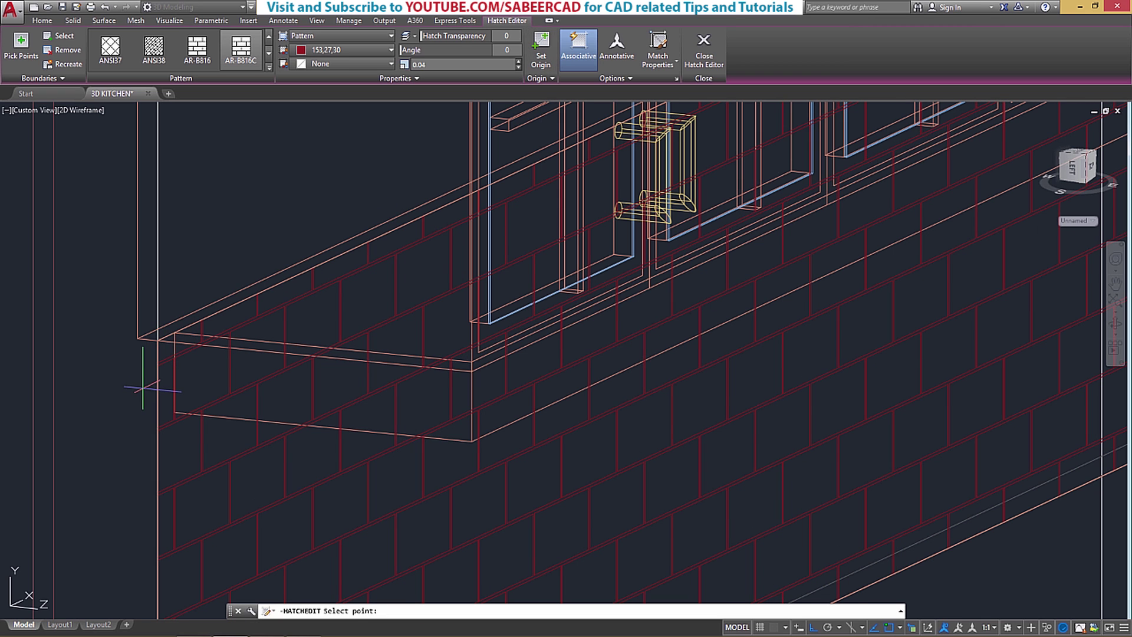
{"action": "scroll", "coordinate": [142, 389], "scroll_direction": "up", "scroll_amount": 2}
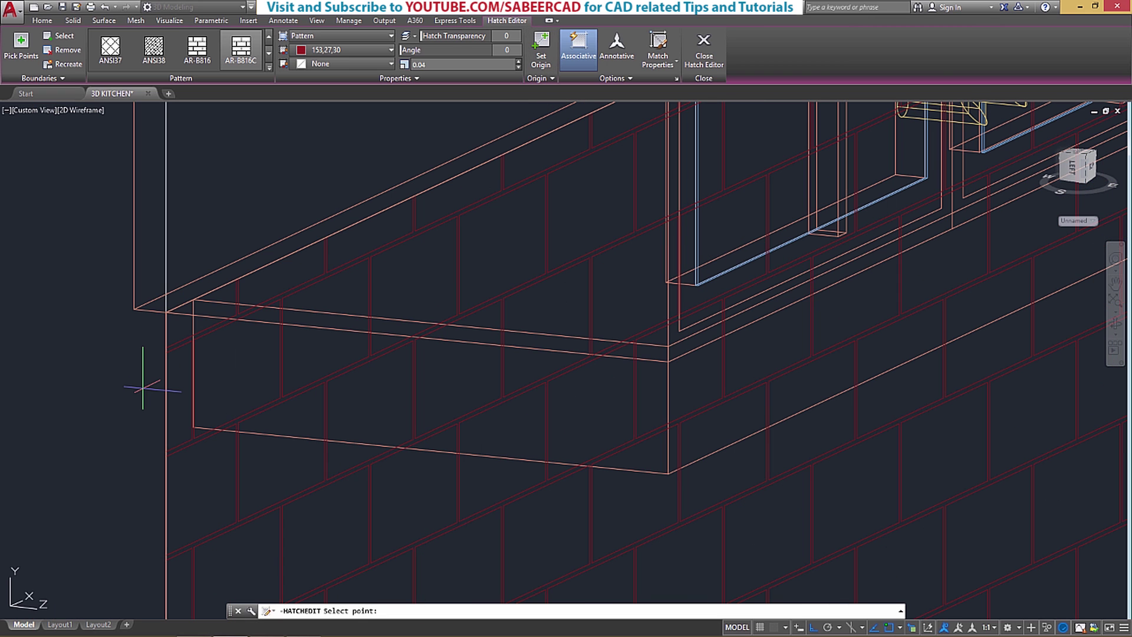
{"action": "left_click", "coordinate": [165, 311]}
{"action": "scroll", "coordinate": [92, 269], "scroll_direction": "down", "scroll_amount": 2}
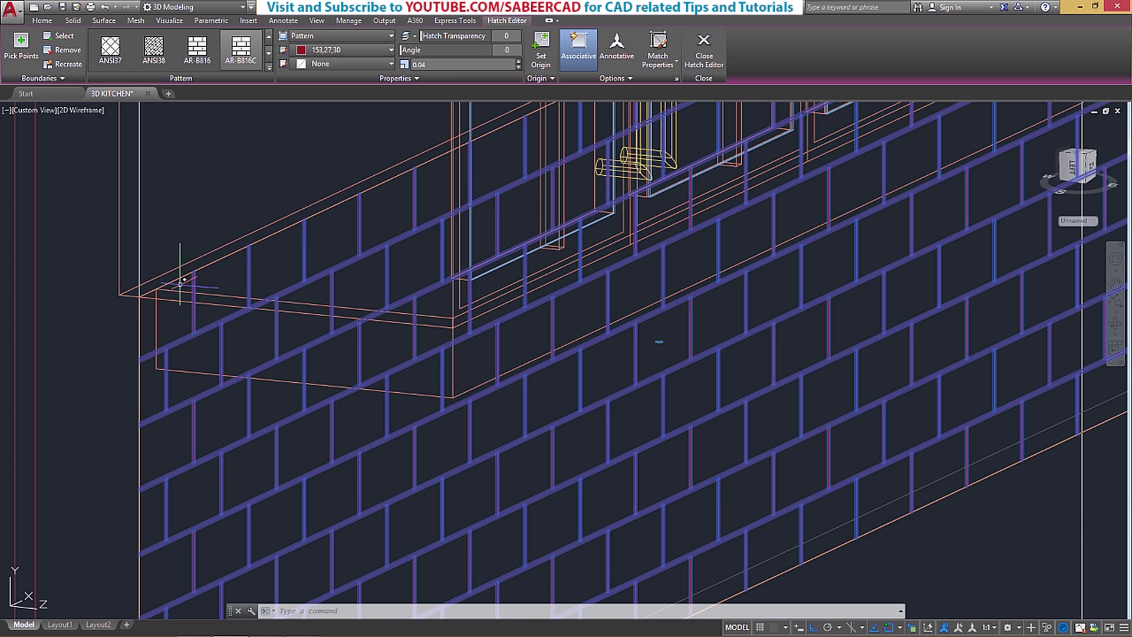
{"action": "scroll", "coordinate": [158, 313], "scroll_direction": "down", "scroll_amount": 4}
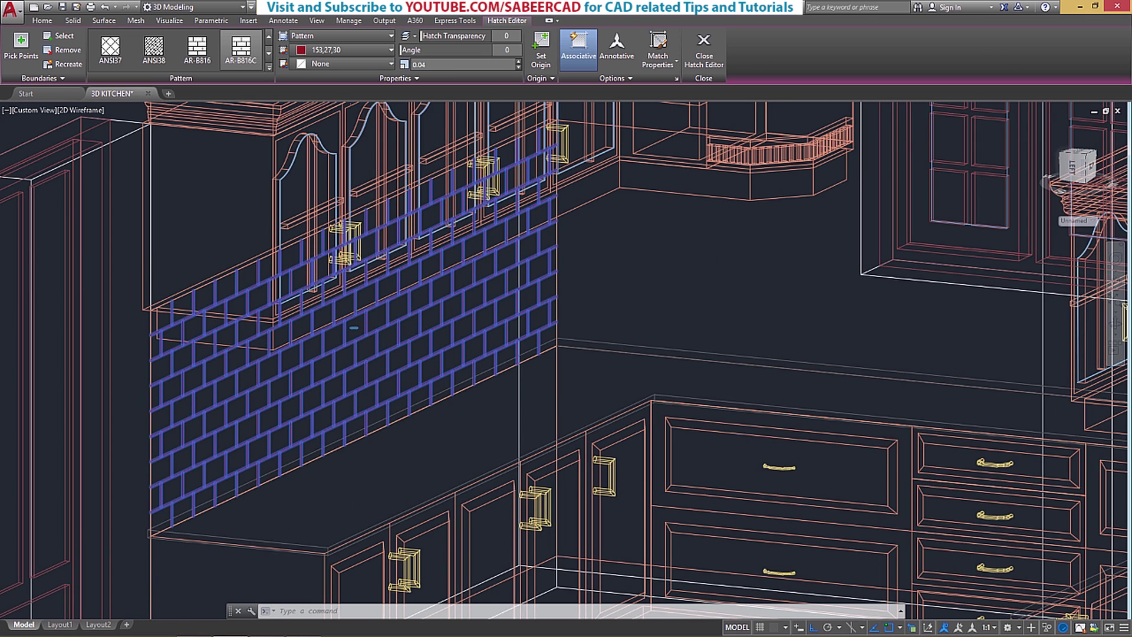
{"action": "scroll", "coordinate": [195, 336], "scroll_direction": "up", "scroll_amount": 1}
{"action": "scroll", "coordinate": [293, 399], "scroll_direction": "down", "scroll_amount": 1}
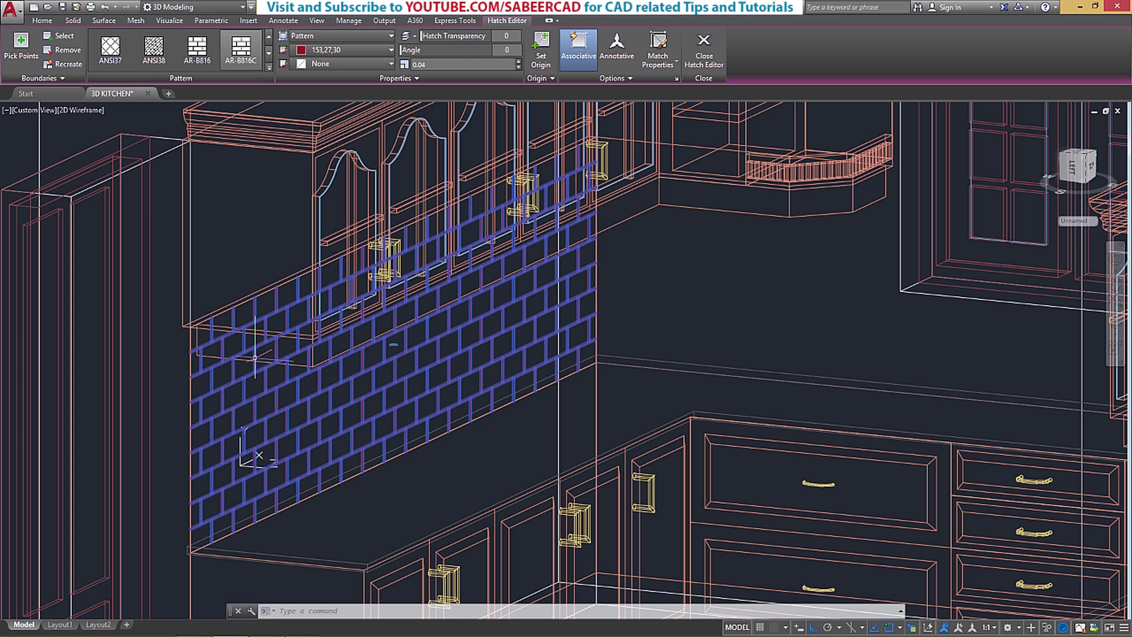
{"action": "left_click", "coordinate": [697, 68]}
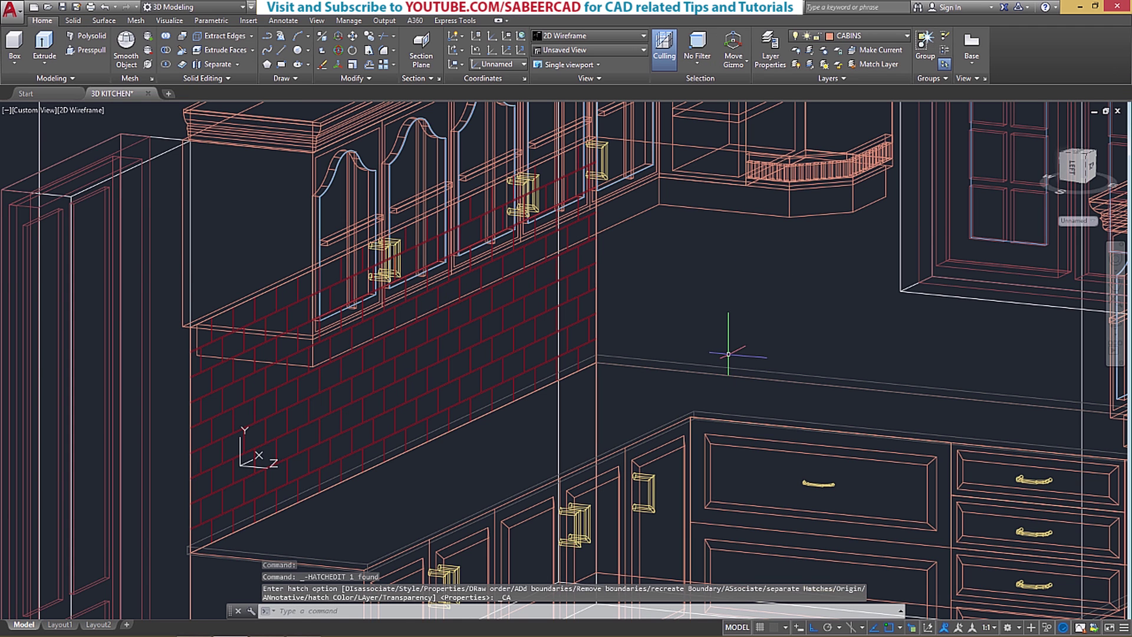
Pan right and set a Face UCS on the back wall around the window
{"action": "middle_click_drag", "start_coordinate": [730, 336], "coordinate": [419, 316]}
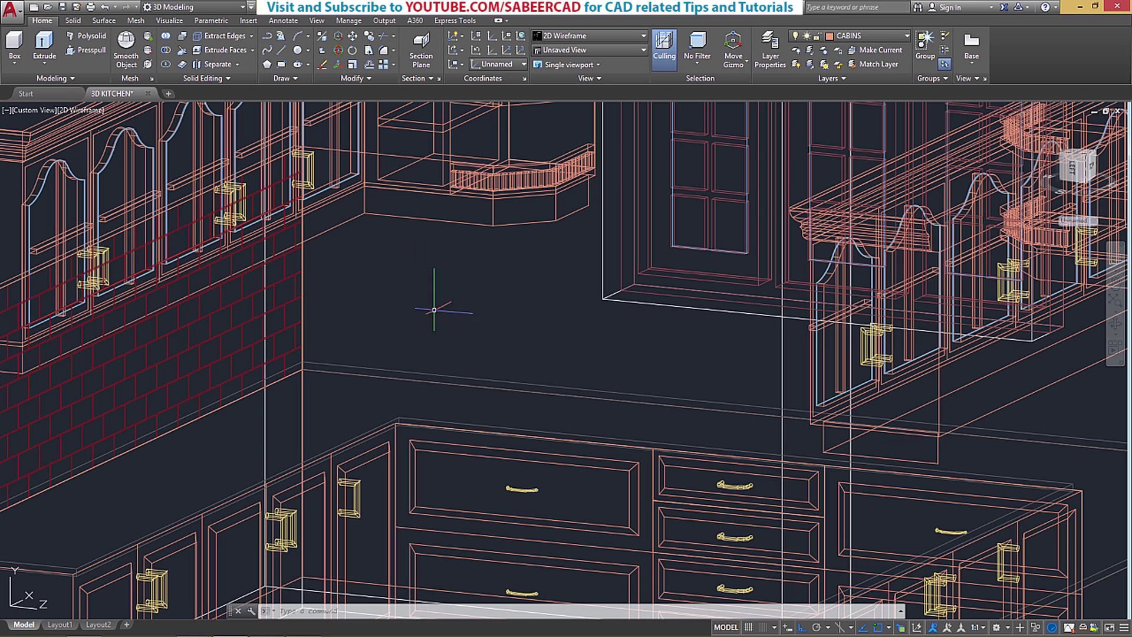
{"action": "left_click", "coordinate": [170, 21]}
{"action": "left_click", "coordinate": [120, 65]}
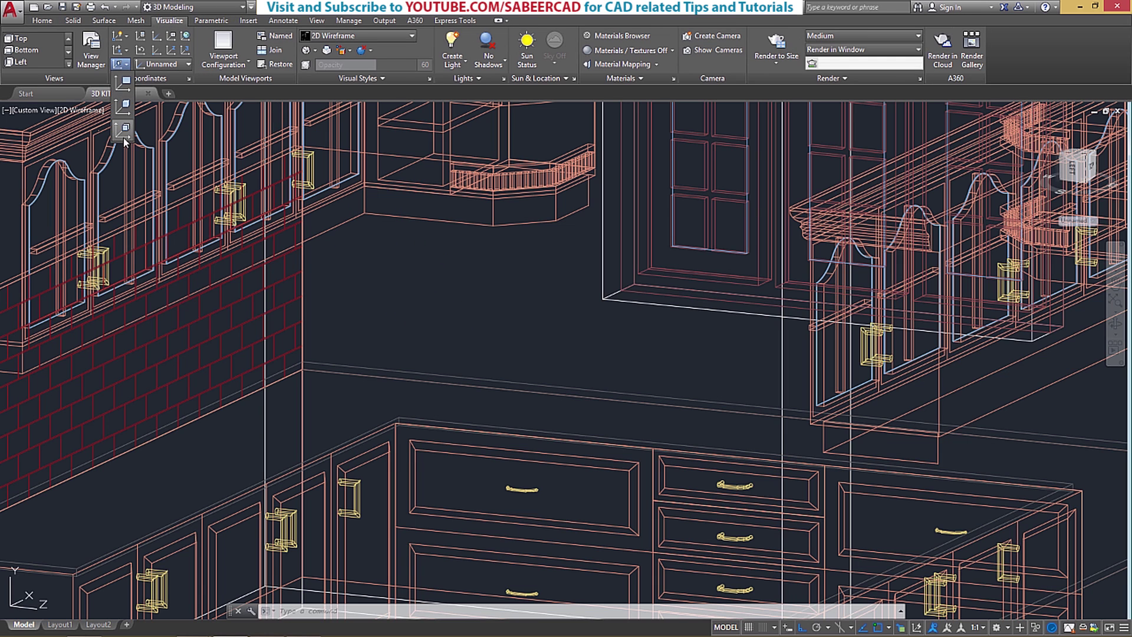
{"action": "left_click", "coordinate": [124, 131]}
{"action": "left_click", "coordinate": [377, 298]}
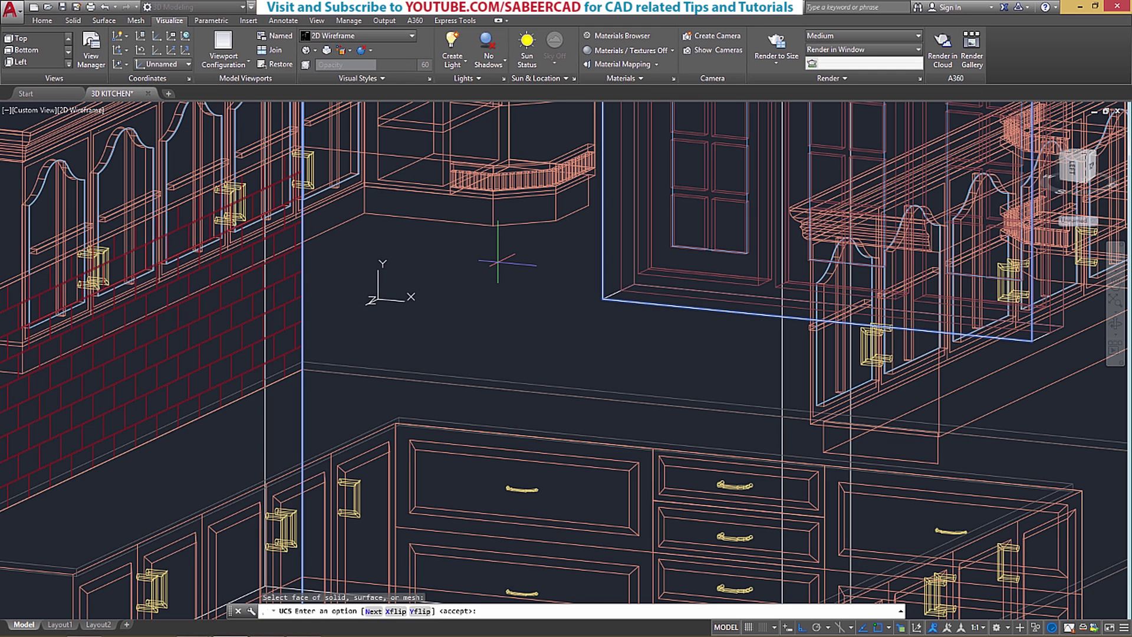
{"action": "key", "text": "Return"}
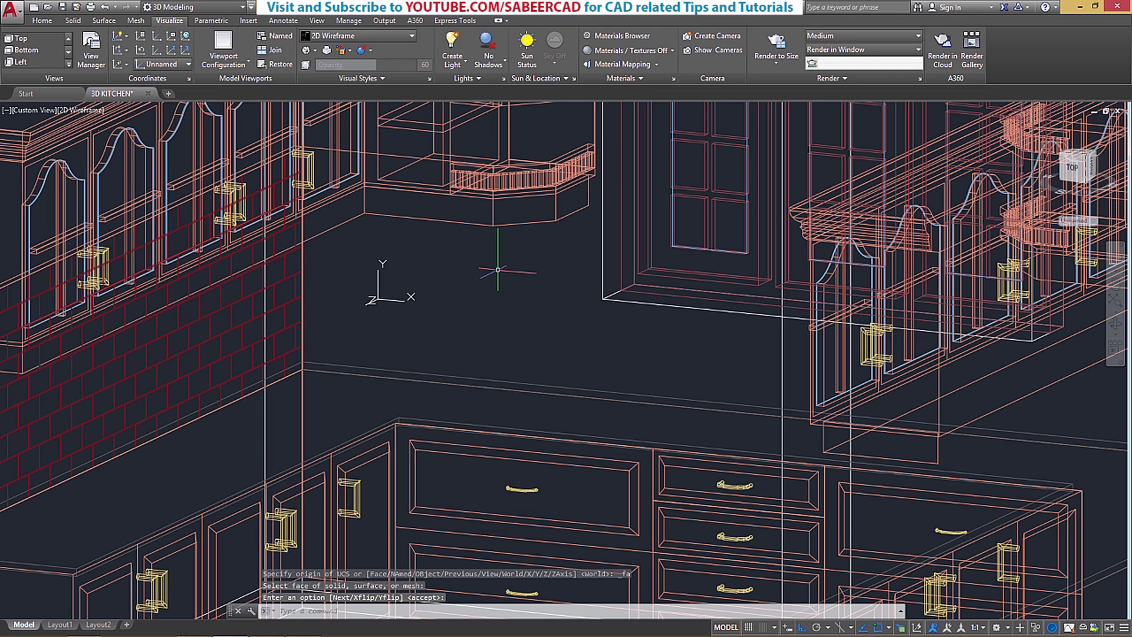
{"action": "left_click", "coordinate": [45, 23]}
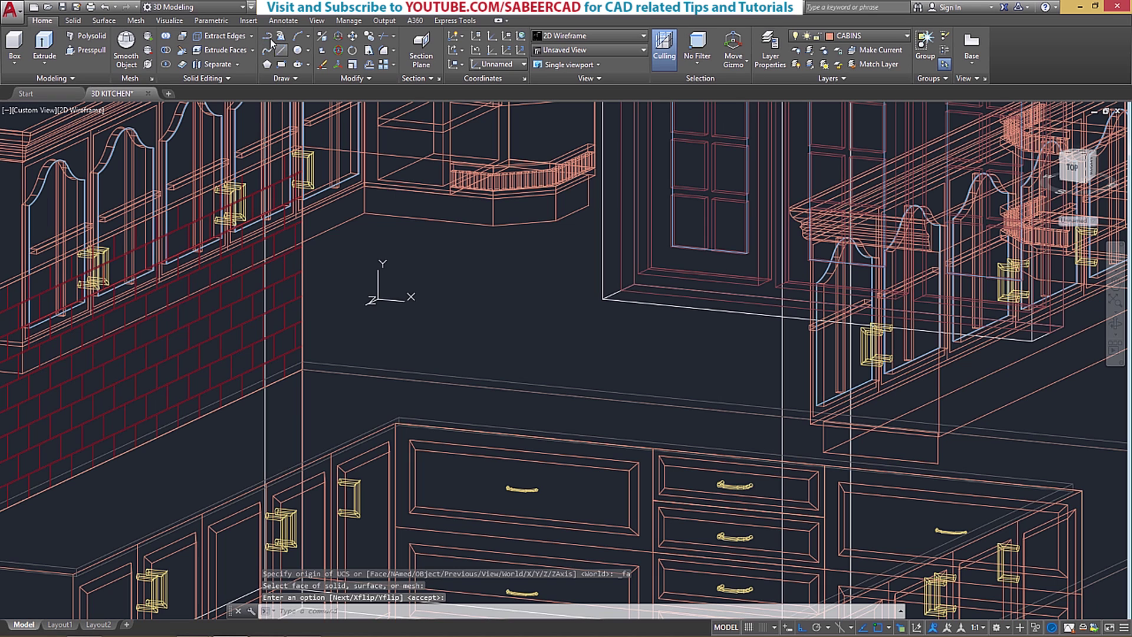
Start a polyline at the back-wall corner and snap vertices to the upper cabinet corners
{"action": "left_click", "coordinate": [267, 50]}
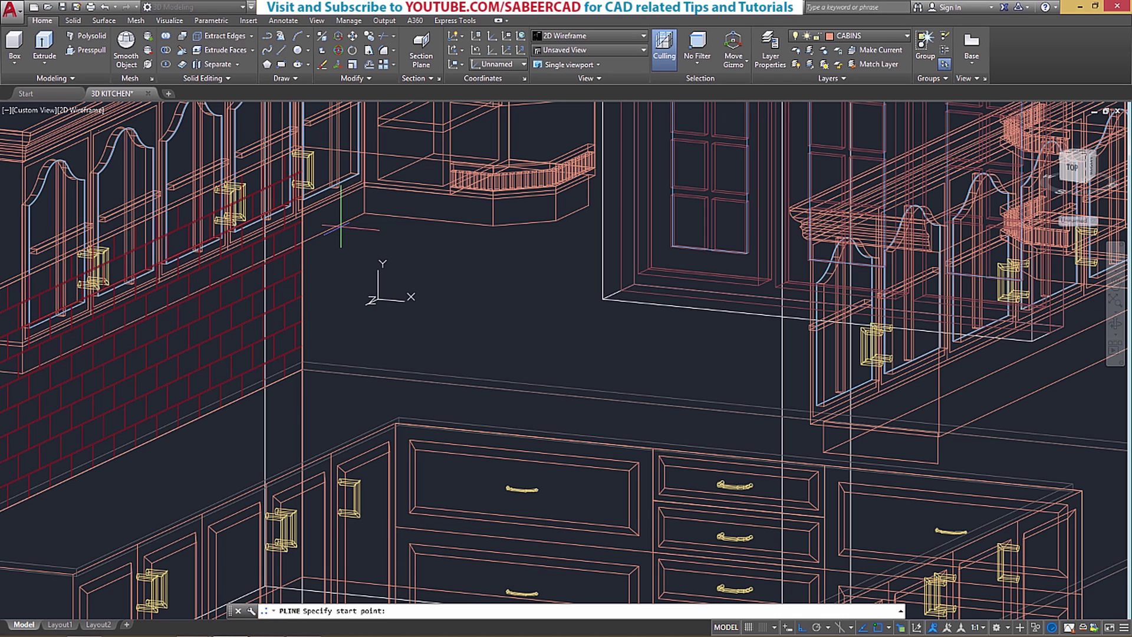
{"action": "left_click", "coordinate": [302, 369]}
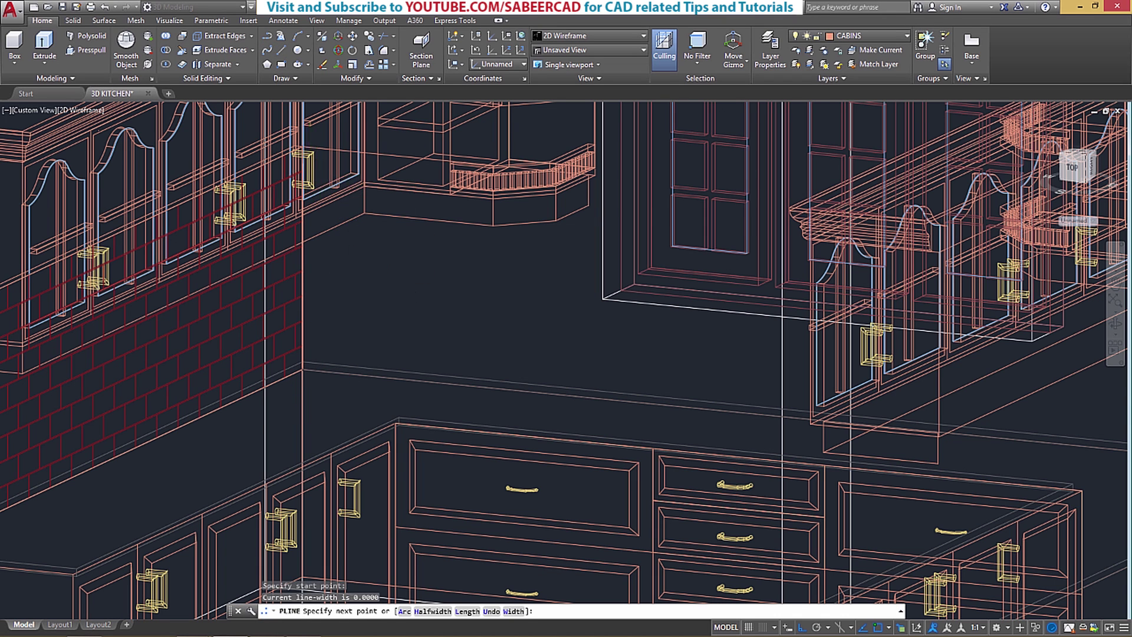
{"action": "scroll", "coordinate": [293, 187], "scroll_direction": "up", "scroll_amount": 4}
{"action": "middle_click_drag", "start_coordinate": [293, 186], "coordinate": [290, 263]}
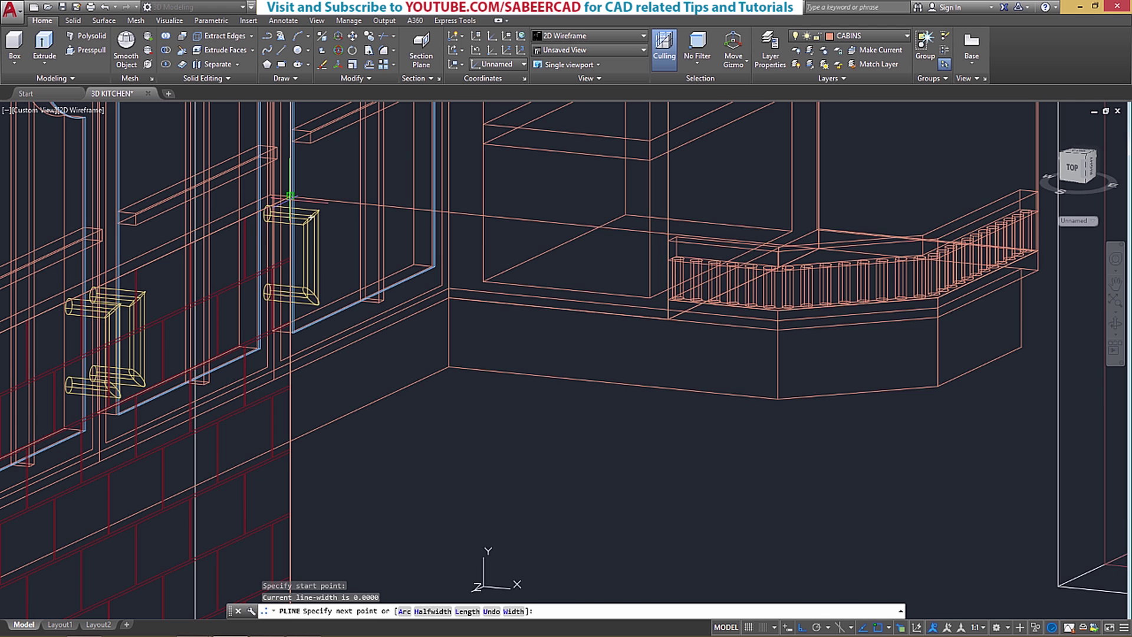
{"action": "scroll", "coordinate": [290, 195], "scroll_direction": "up", "scroll_amount": 4}
{"action": "left_click", "coordinate": [187, 155]}
{"action": "scroll", "coordinate": [187, 154], "scroll_direction": "down", "scroll_amount": 4}
{"action": "scroll", "coordinate": [187, 154], "scroll_direction": "down", "scroll_amount": 3}
{"action": "scroll", "coordinate": [600, 247], "scroll_direction": "down", "scroll_amount": 2}
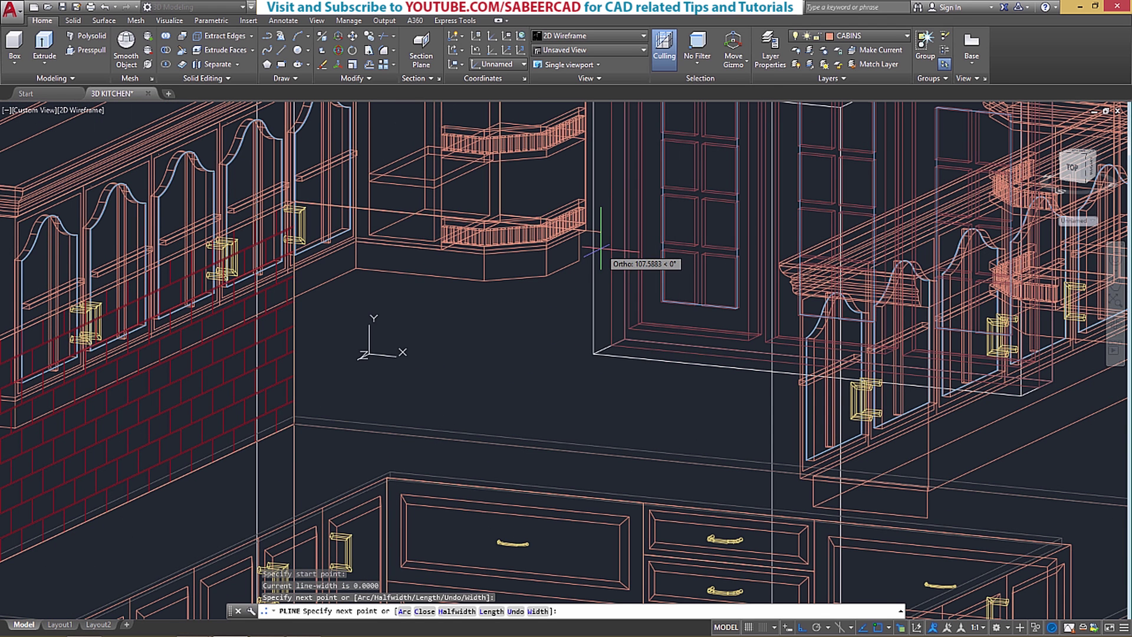
{"action": "left_click", "coordinate": [593, 354]}
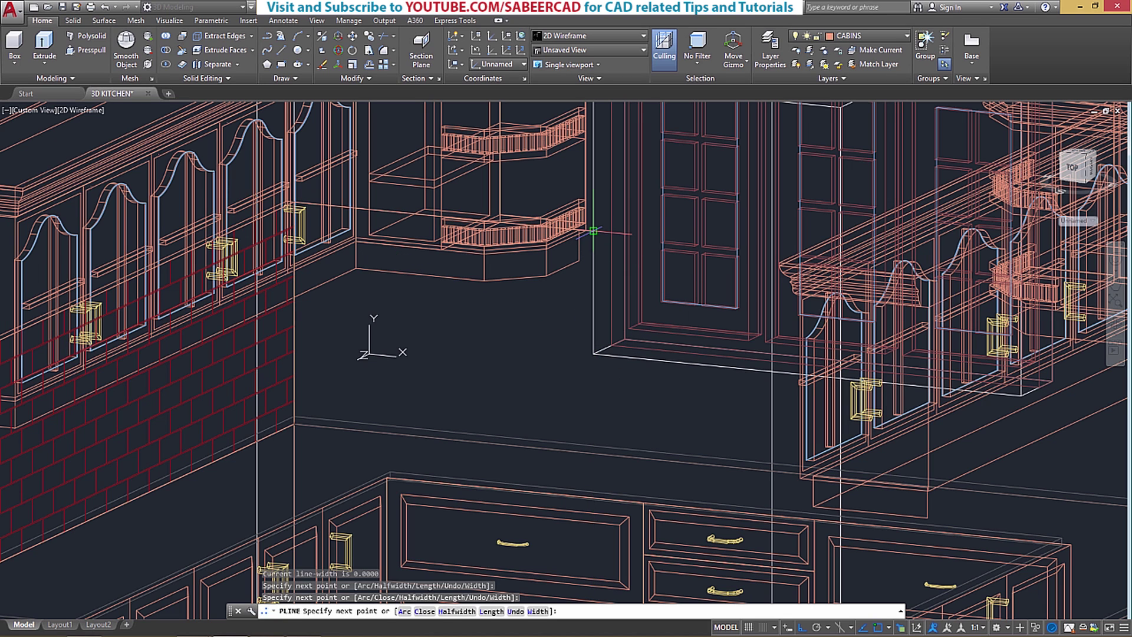
{"action": "left_click", "coordinate": [593, 354]}
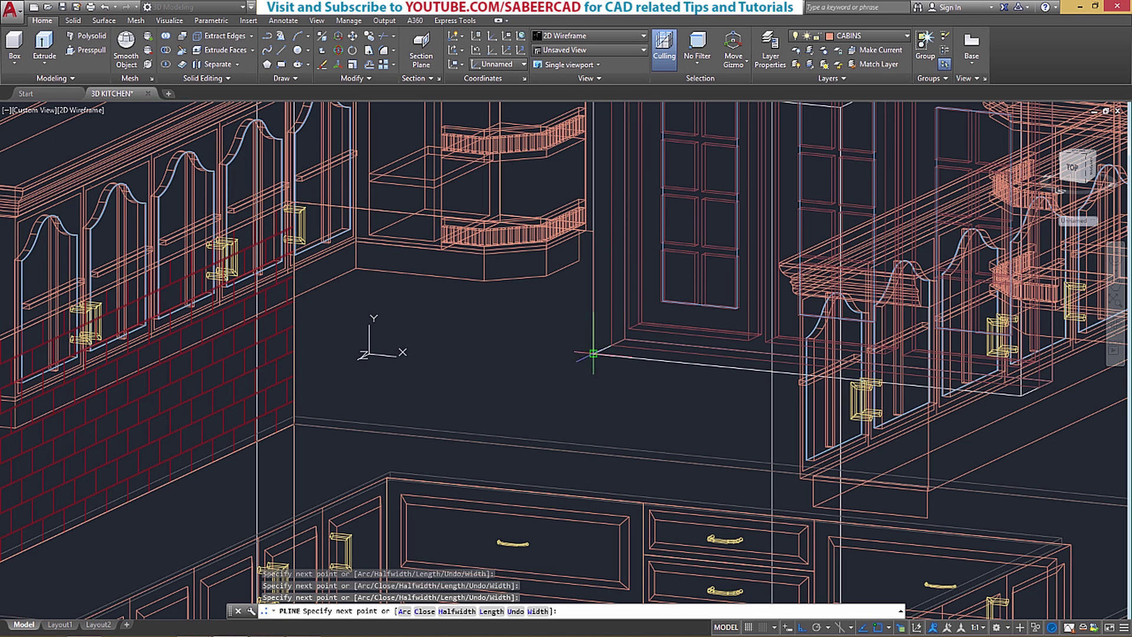
Orbit and pan to add the far cabinet and counter-edge vertices, then close the polyline
{"action": "middle_click_drag", "start_coordinate": [631, 413], "coordinate": [715, 397], "text": "shift"}
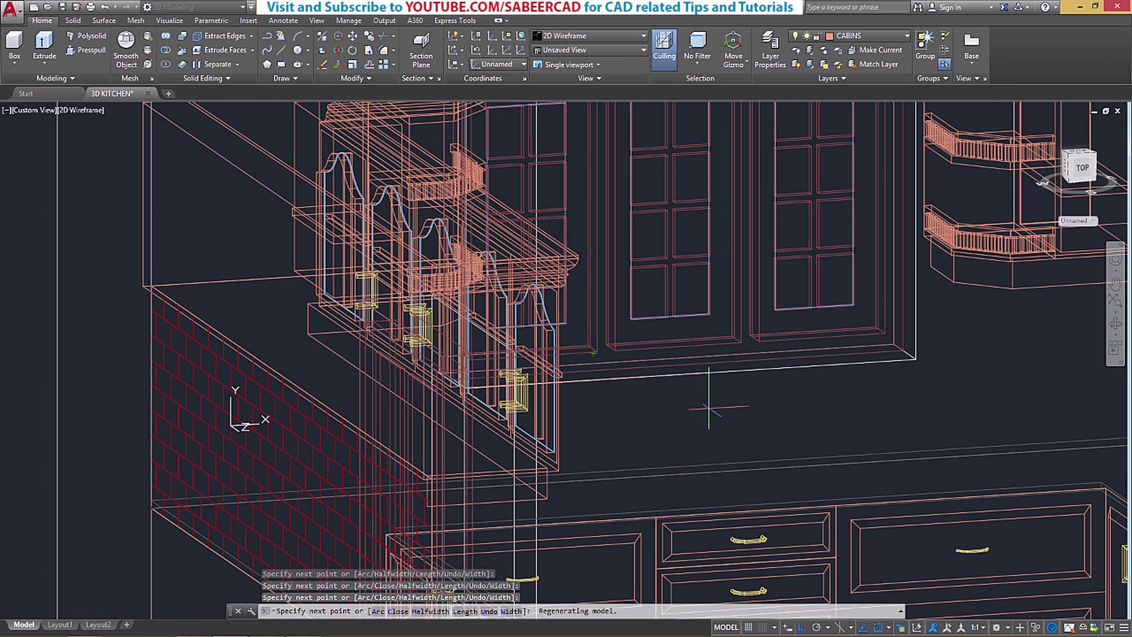
{"action": "left_click", "coordinate": [915, 357]}
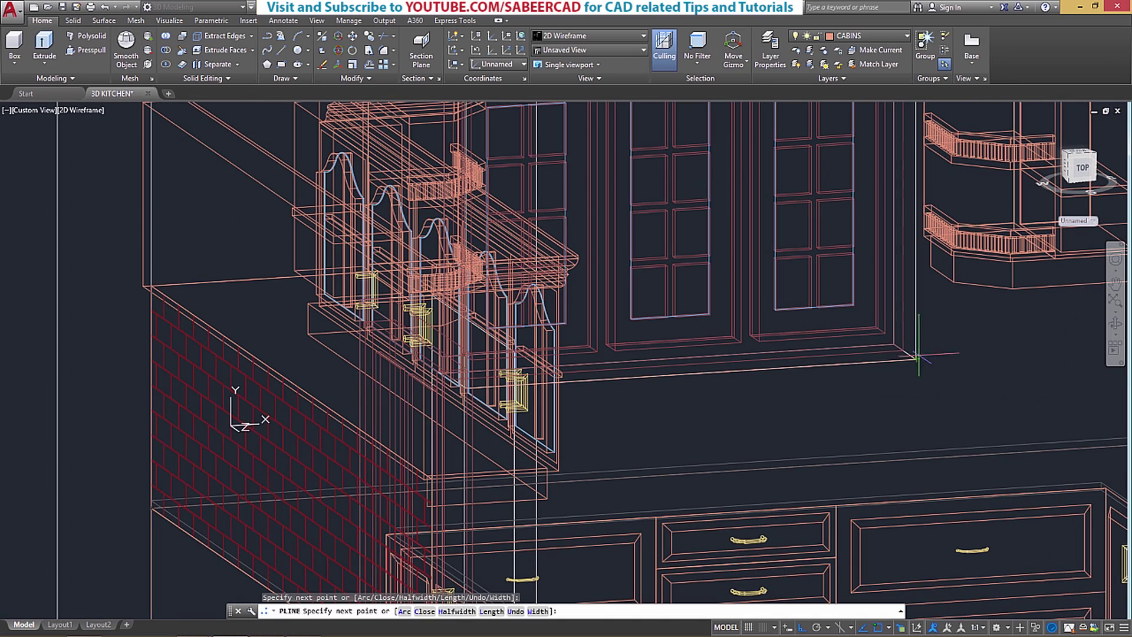
{"action": "left_click", "coordinate": [924, 235]}
{"action": "middle_click_drag", "start_coordinate": [895, 253], "coordinate": [613, 309]}
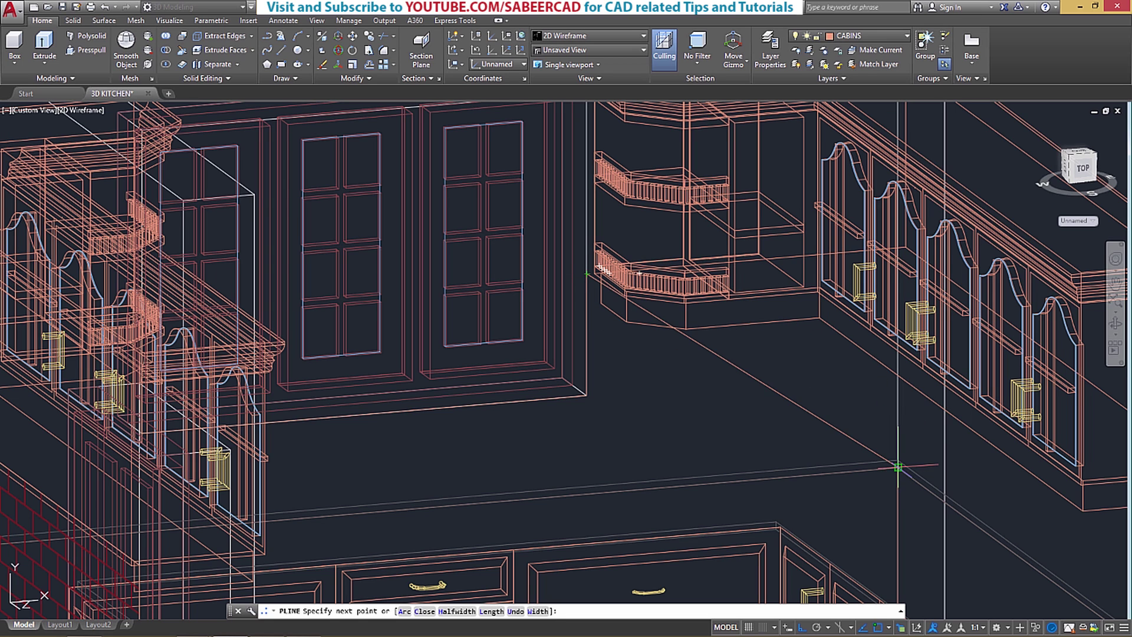
{"action": "left_click", "coordinate": [898, 406]}
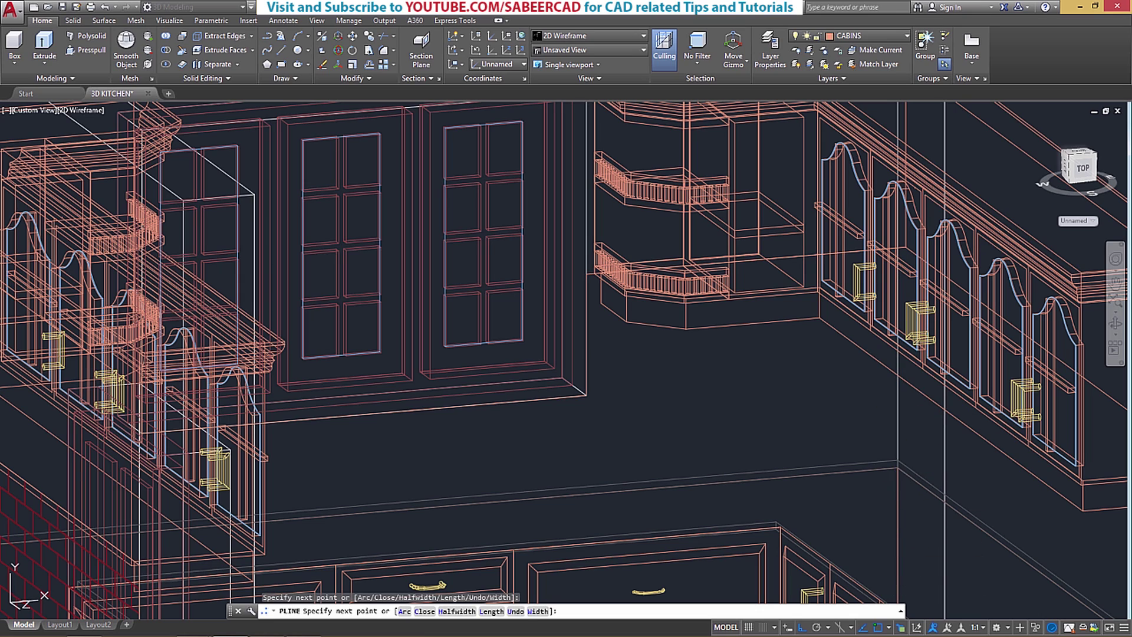
{"action": "left_click", "coordinate": [897, 468]}
{"action": "middle_click_drag", "start_coordinate": [454, 507], "coordinate": [278, 462], "text": "shift"}
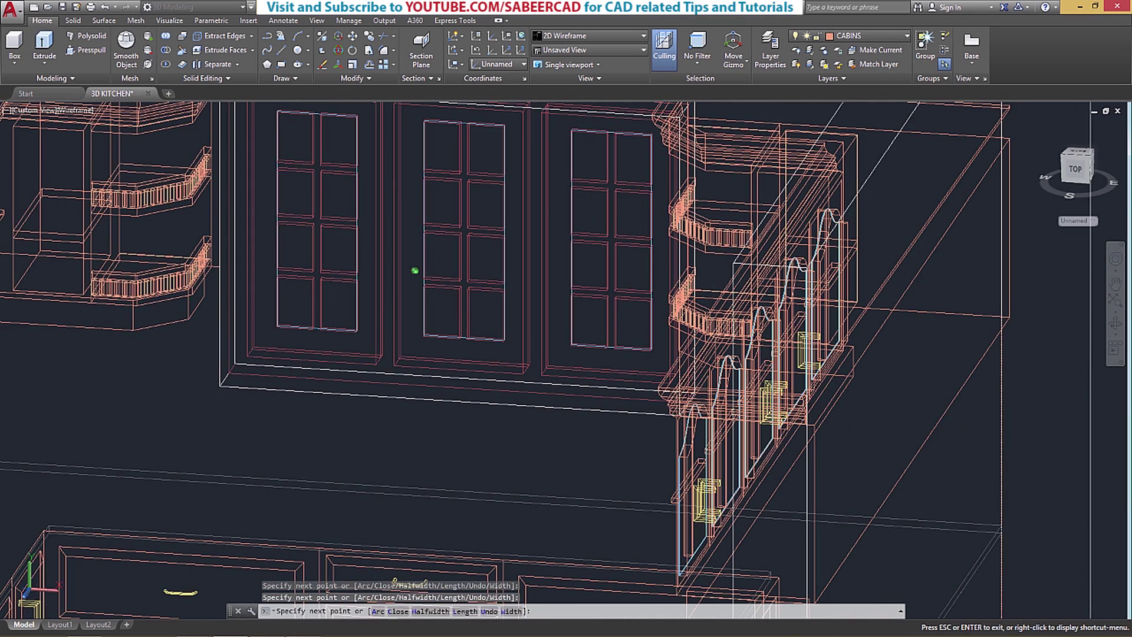
{"action": "scroll", "coordinate": [278, 462], "scroll_direction": "down", "scroll_amount": 3}
{"action": "right_click", "coordinate": [228, 251]}
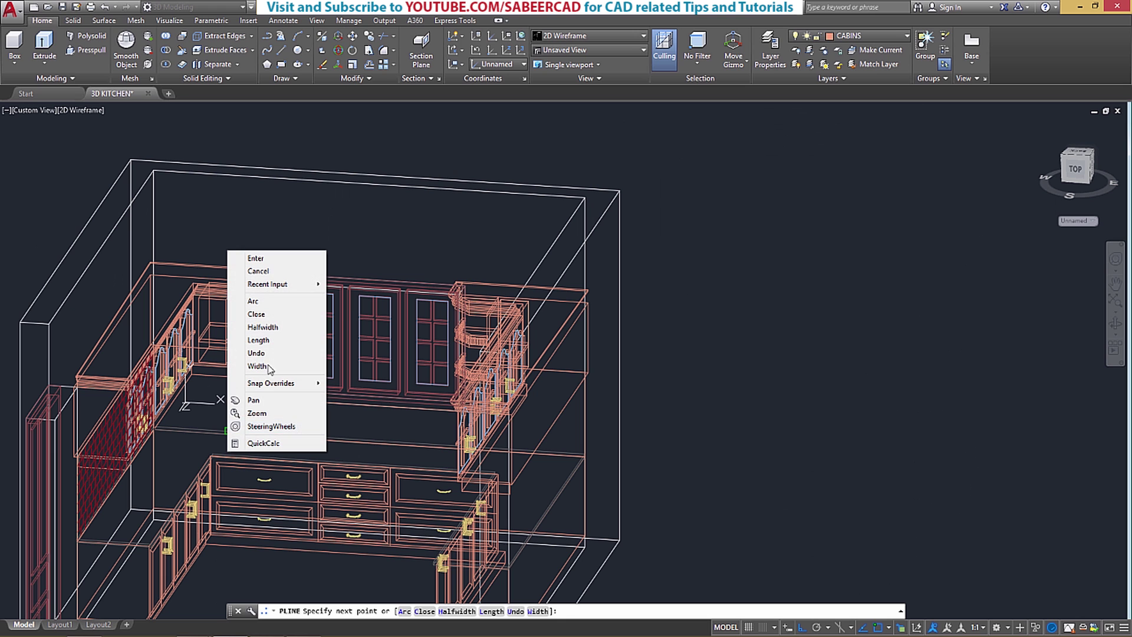
{"action": "left_click", "coordinate": [268, 315]}
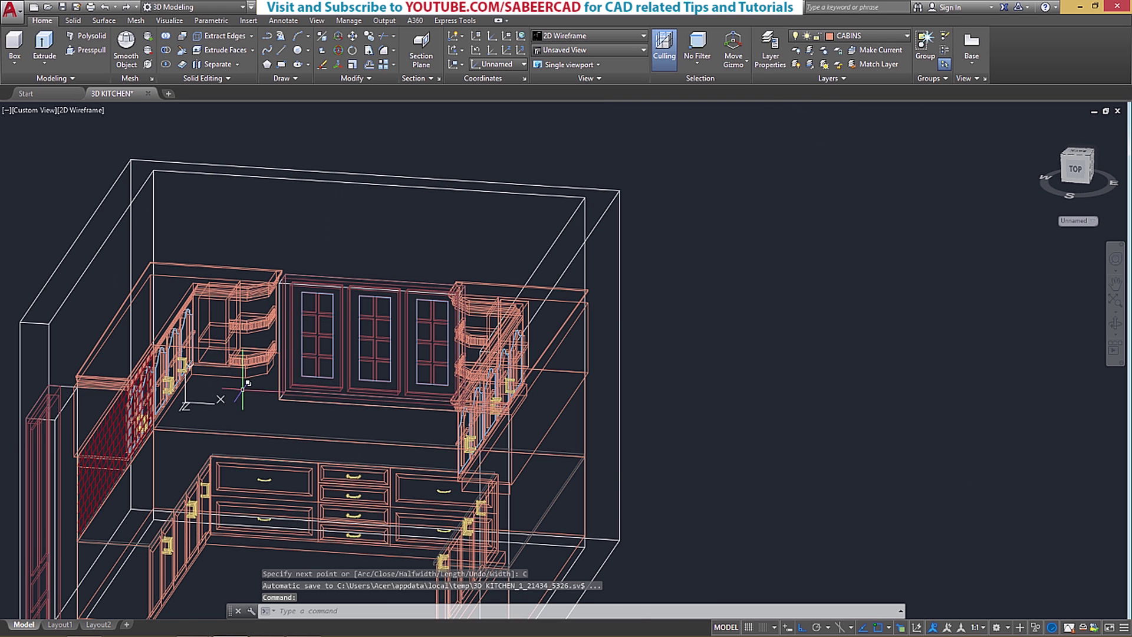
{"action": "scroll", "coordinate": [234, 413], "scroll_direction": "up", "scroll_amount": 2}
{"action": "key", "text": "Escape"}
{"action": "key", "text": "Escape"}
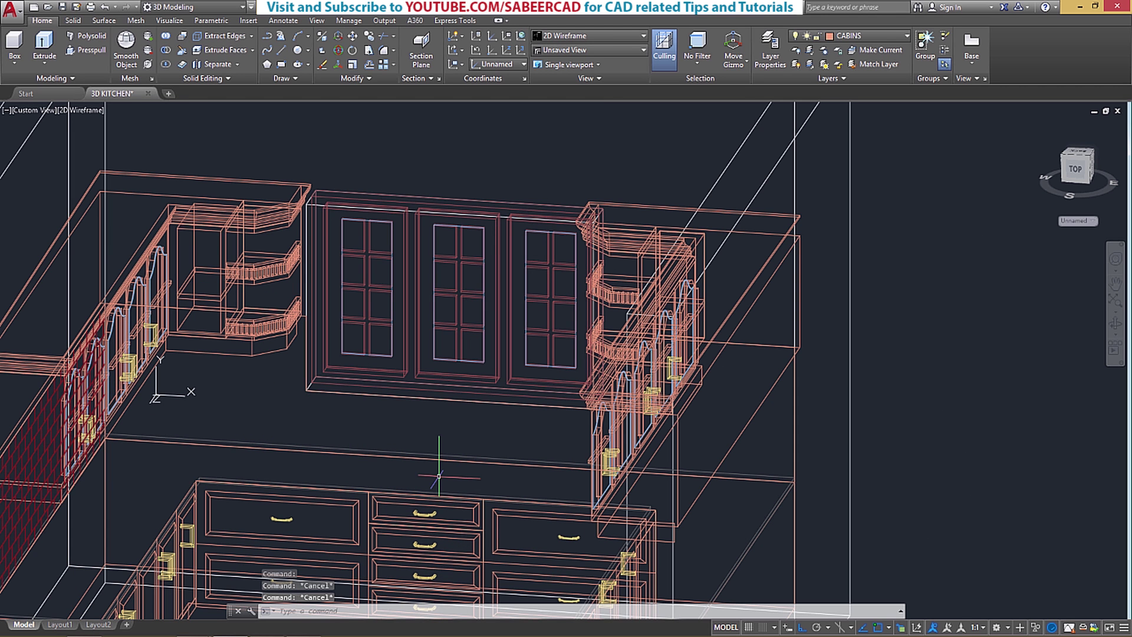
Hatch the back-wall outline polyline with H, then start Match Properties using the current origin
{"action": "mouse_move", "coordinate": [330, 425]}
{"action": "middle_mouse_down", "text": "shift"}
{"action": "mouse_move", "coordinate": [430, 328]}
{"action": "mouse_move", "coordinate": [321, 421]}
{"action": "middle_mouse_up", "text": "shift"}
{"action": "middle_click_drag", "start_coordinate": [413, 406], "coordinate": [168, 181], "text": "shift"}
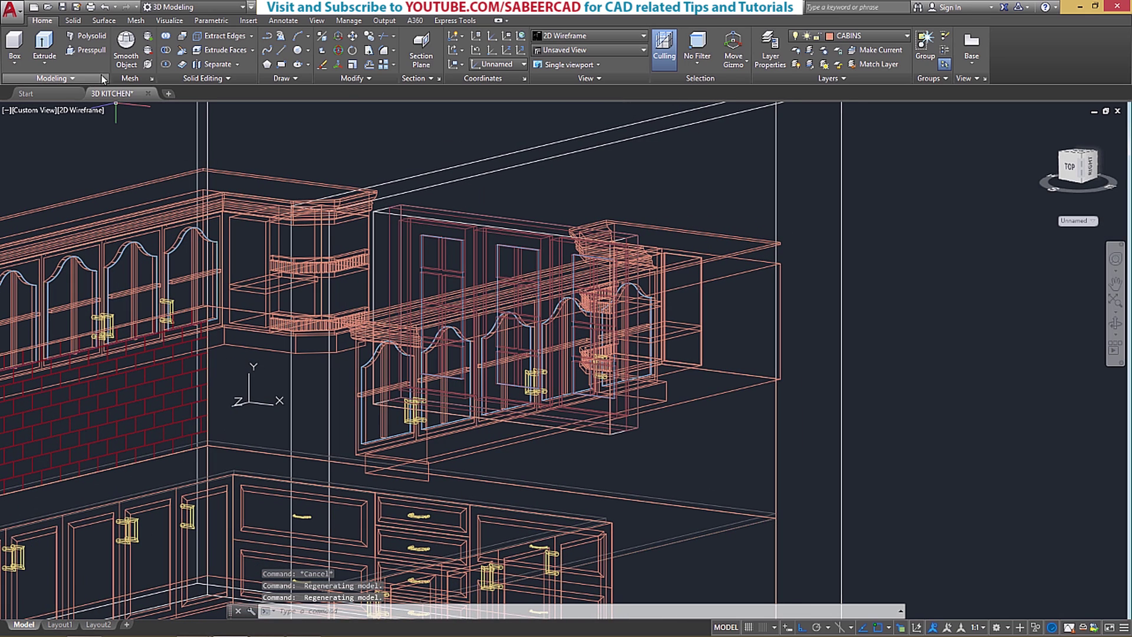
{"action": "left_click", "coordinate": [286, 77]}
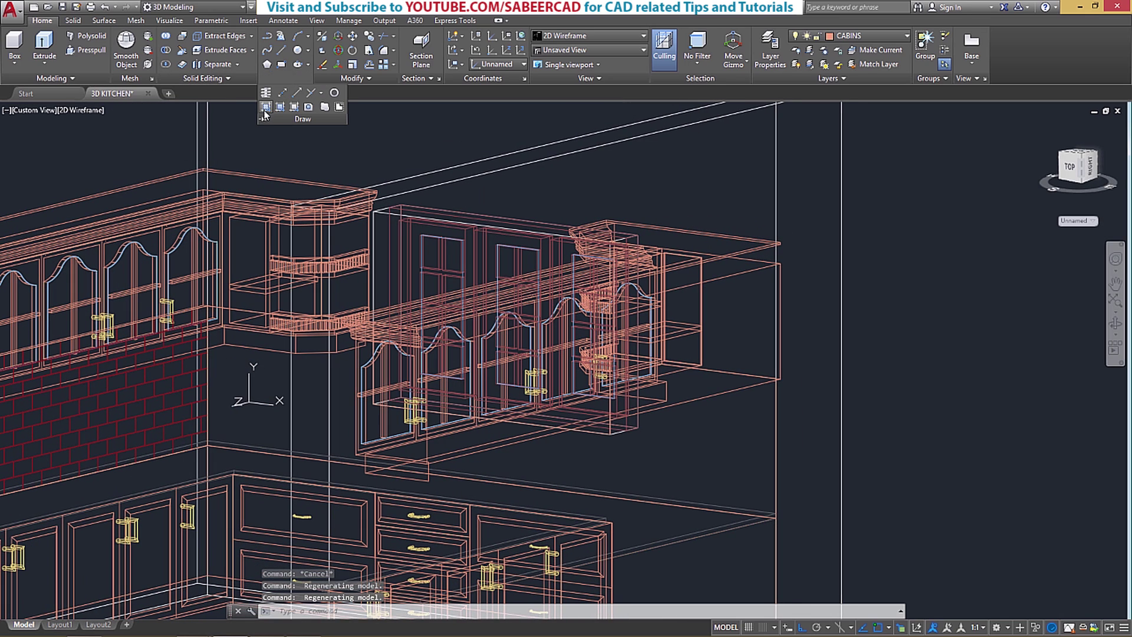
{"action": "type", "text": "h"}
{"action": "key", "text": "Return"}
{"action": "middle_click_drag", "start_coordinate": [293, 405], "coordinate": [399, 406], "text": "shift"}
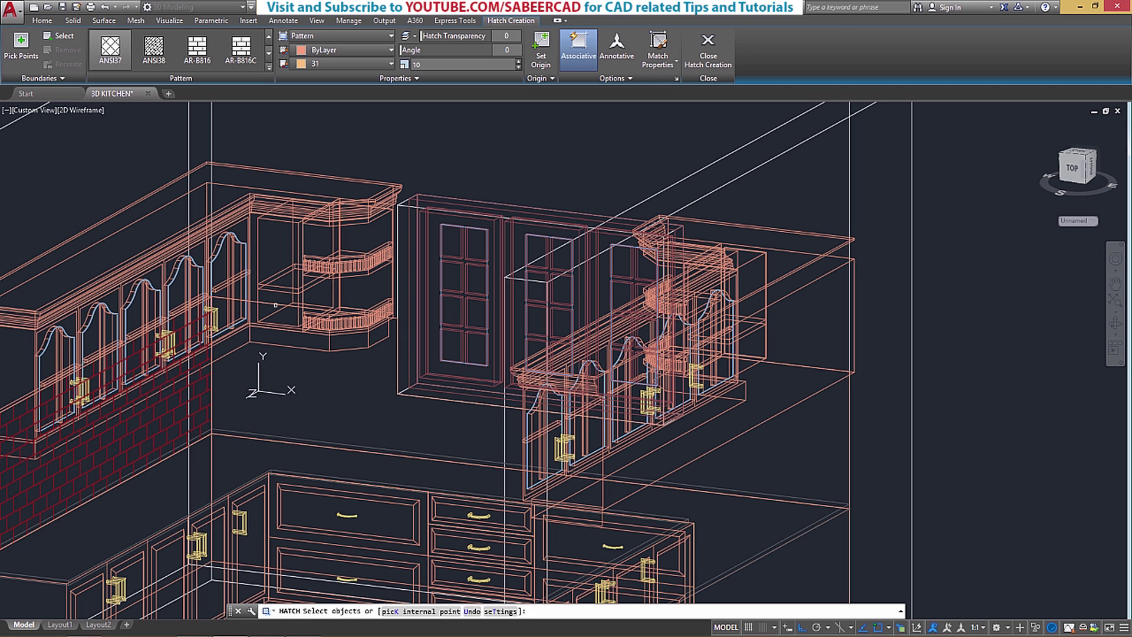
{"action": "left_click", "coordinate": [279, 296]}
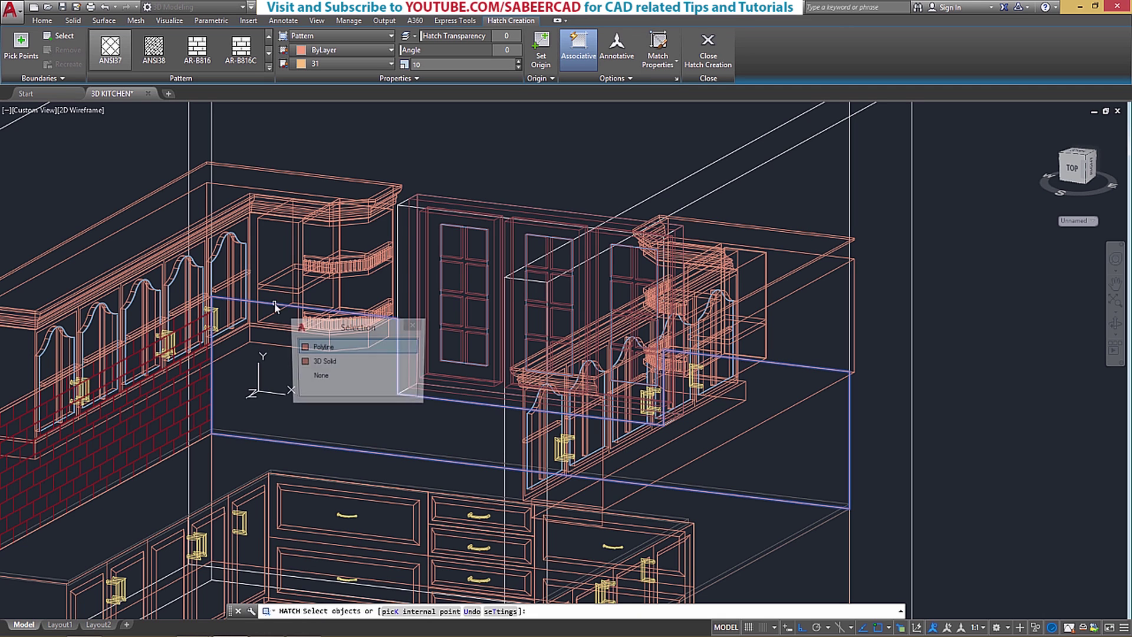
{"action": "left_click", "coordinate": [322, 348]}
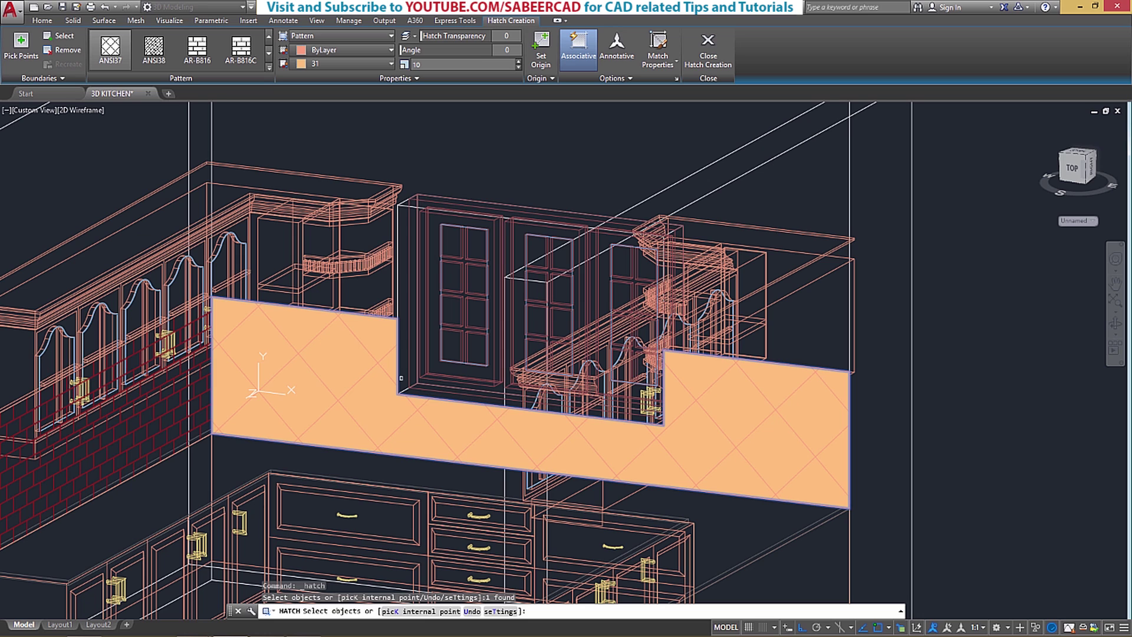
{"action": "left_click", "coordinate": [664, 61]}
{"action": "left_click", "coordinate": [686, 83]}
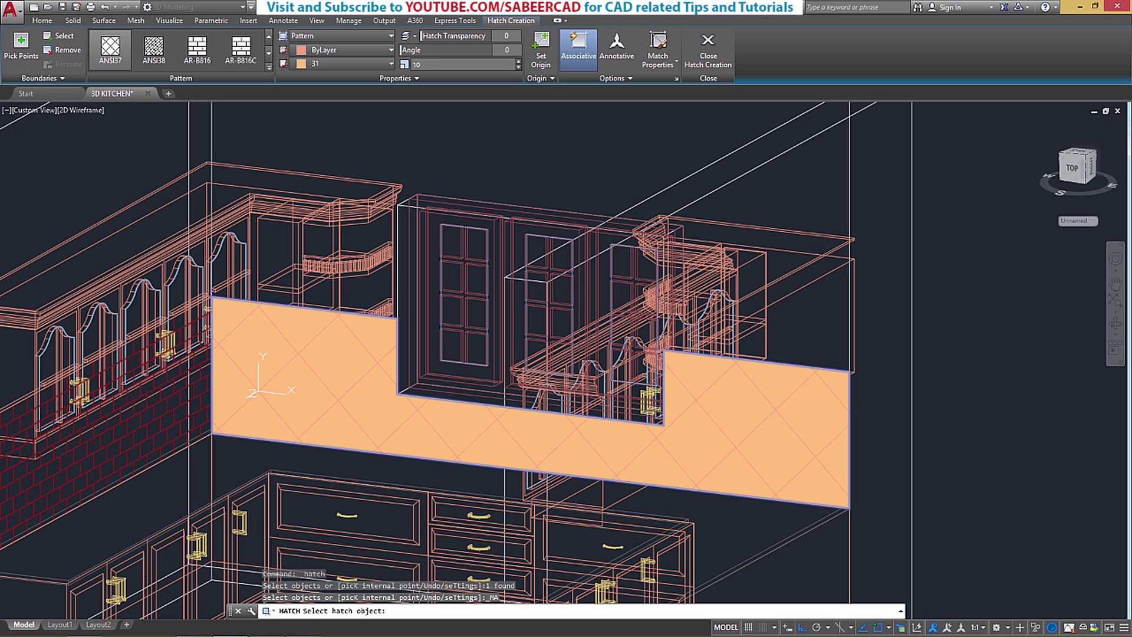
Give the back-wall backsplash the left wall's red AR-B816C brick hatch, anchored at the wall corner
{"action": "left_click", "coordinate": [183, 401]}
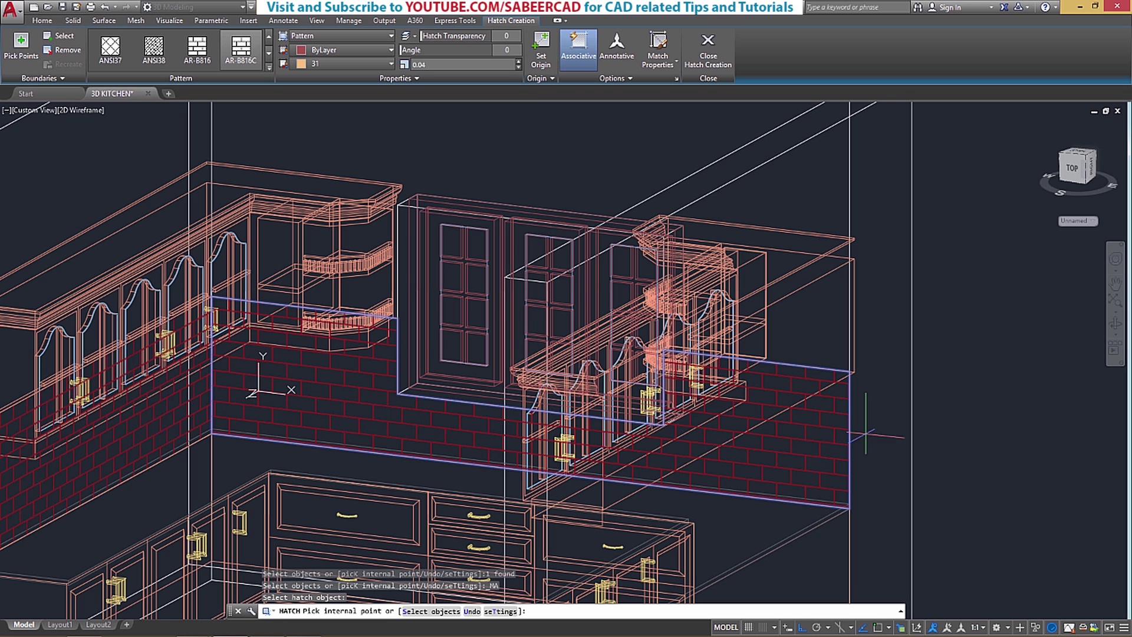
{"action": "scroll", "coordinate": [849, 374], "scroll_direction": "up", "scroll_amount": 5}
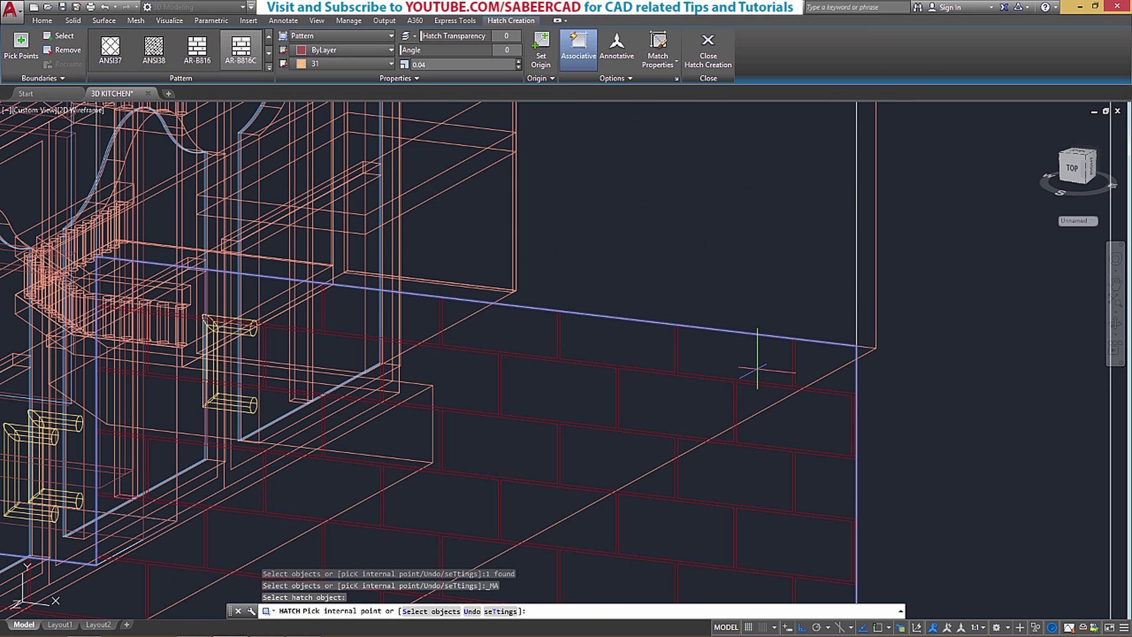
{"action": "left_click", "coordinate": [541, 52]}
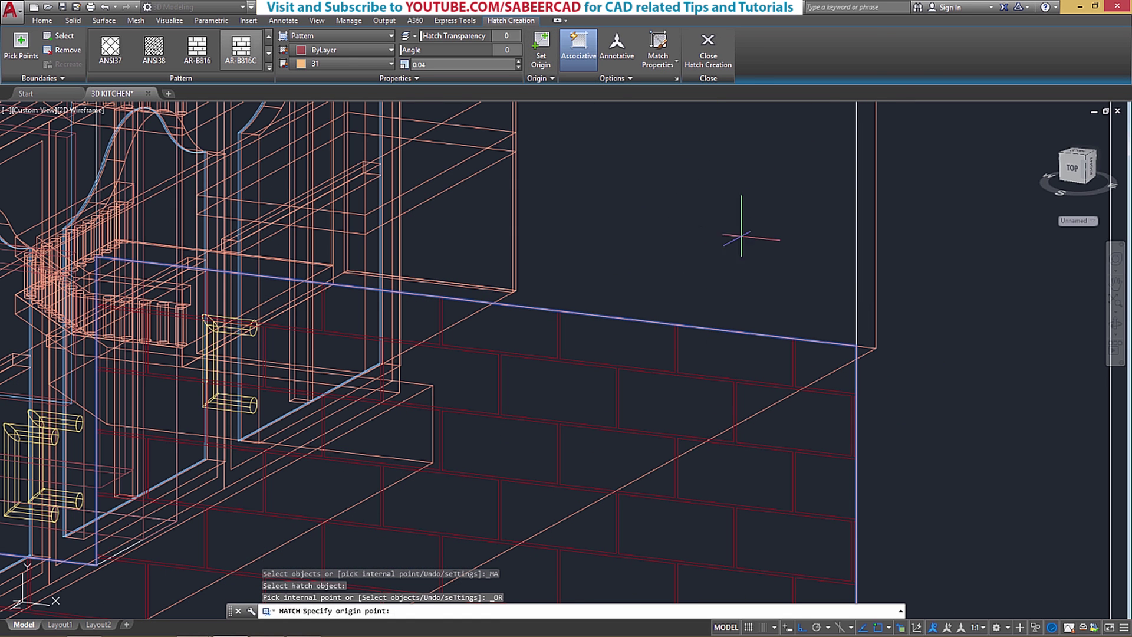
{"action": "left_click", "coordinate": [856, 346]}
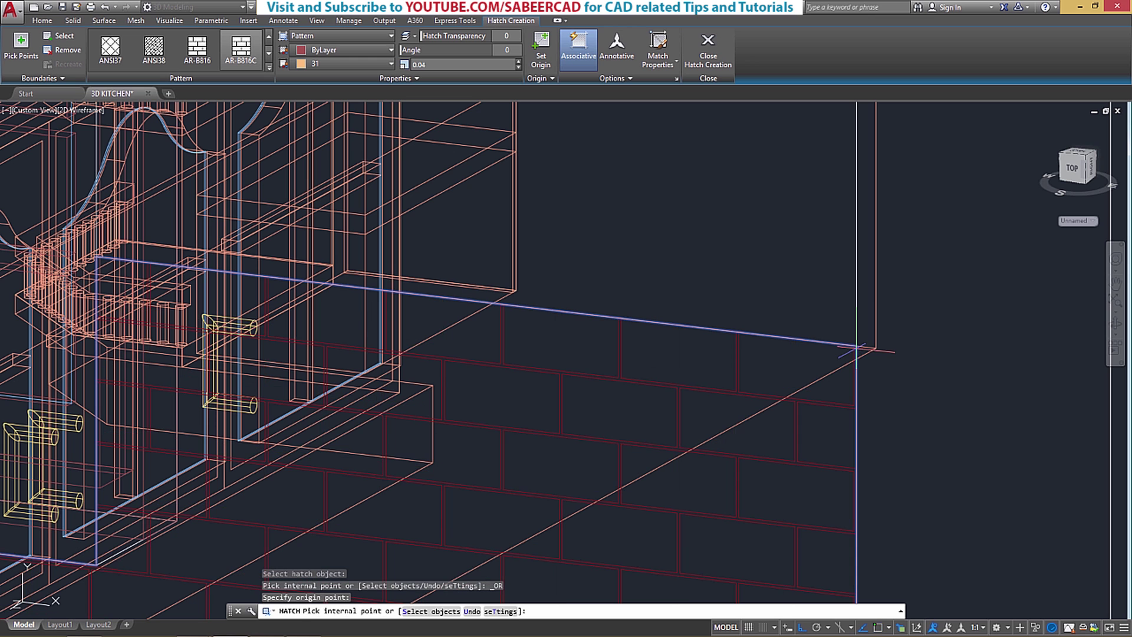
{"action": "scroll", "coordinate": [840, 354], "scroll_direction": "down", "scroll_amount": 2}
{"action": "scroll", "coordinate": [742, 424], "scroll_direction": "up", "scroll_amount": 2}
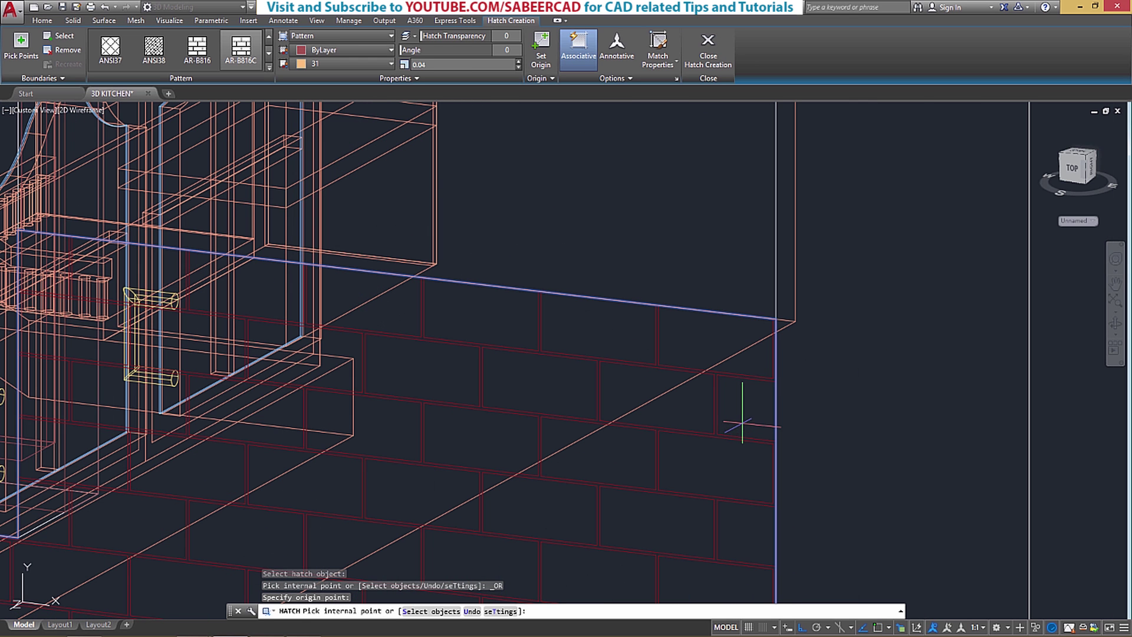
{"action": "scroll", "coordinate": [400, 385], "scroll_direction": "down", "scroll_amount": 5}
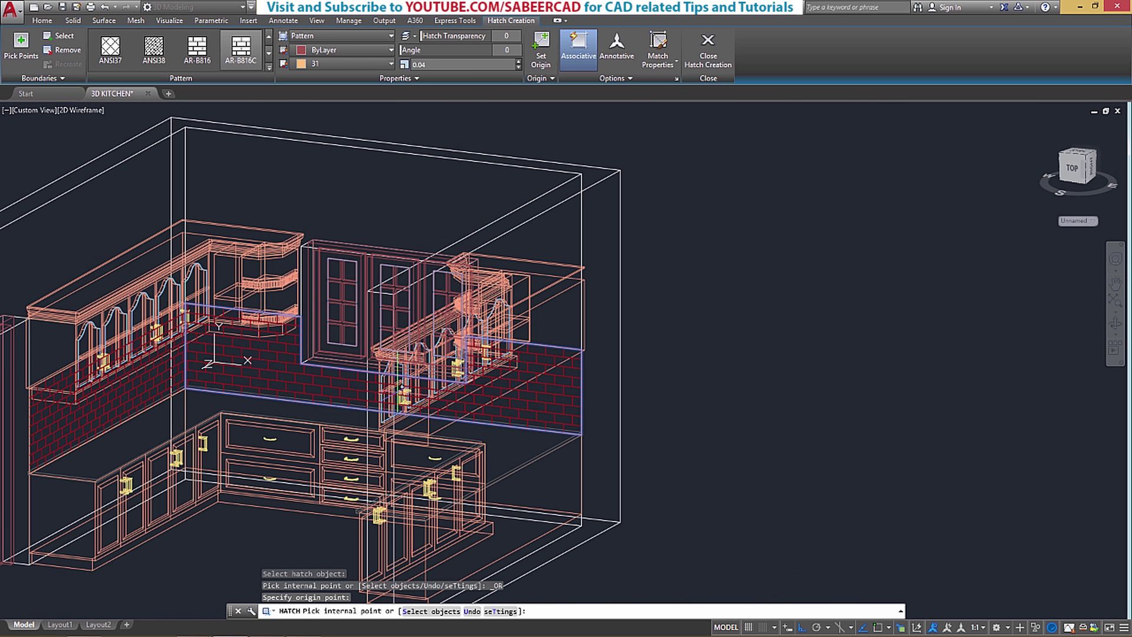
Commit the back-wall brick hatch and expand the Modify panel's extra tools
{"action": "left_click", "coordinate": [708, 52]}
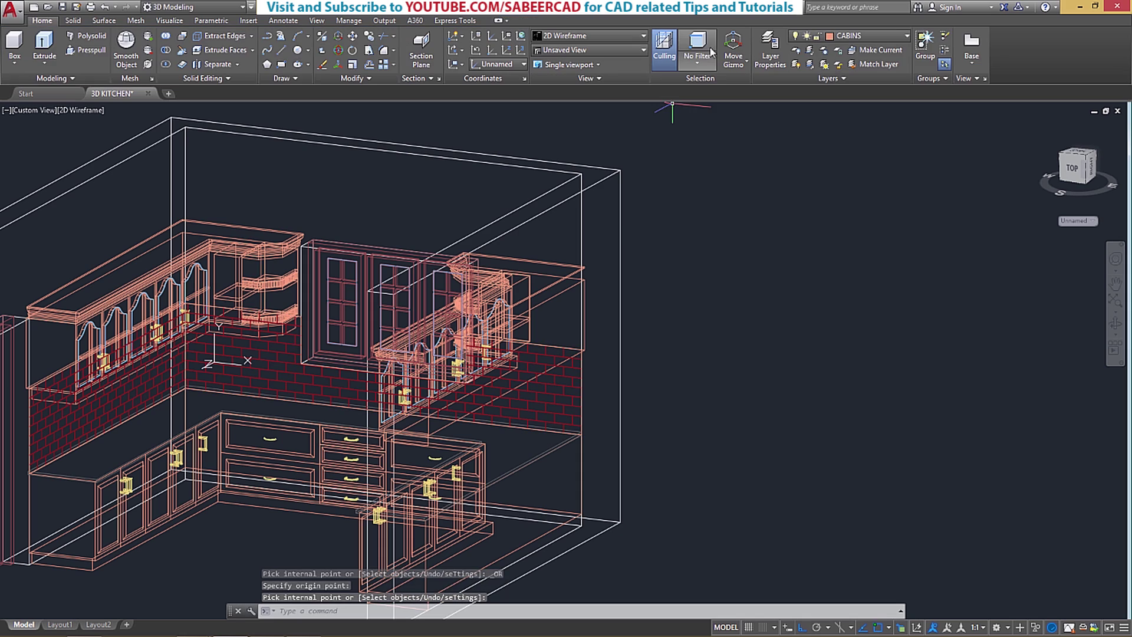
{"action": "scroll", "coordinate": [291, 371], "scroll_direction": "up", "scroll_amount": 4}
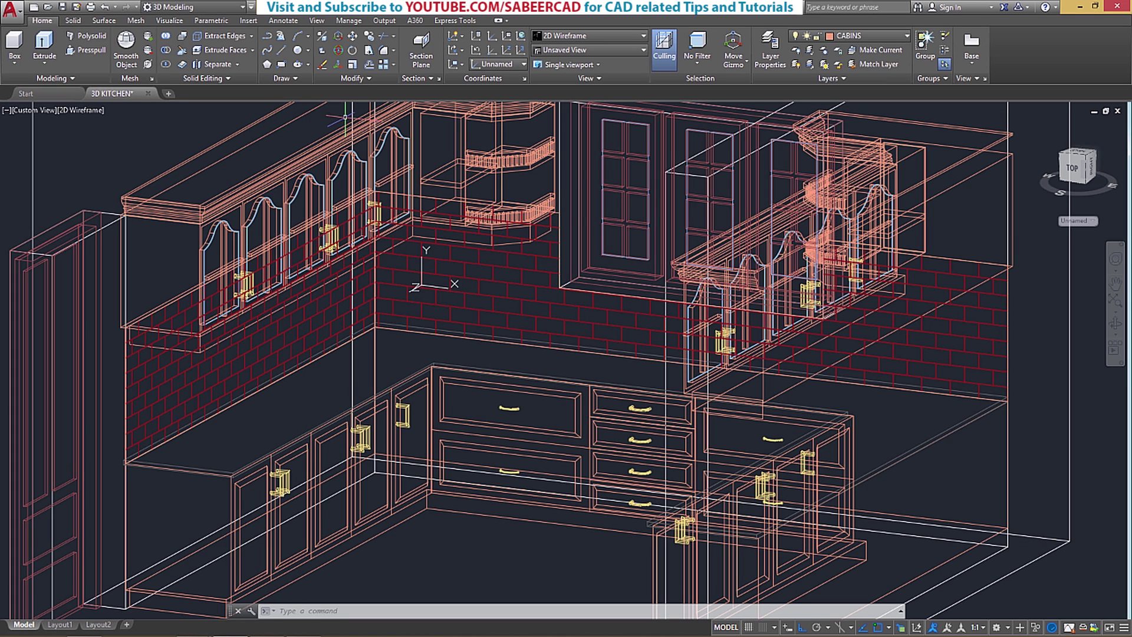
{"action": "left_click", "coordinate": [375, 78]}
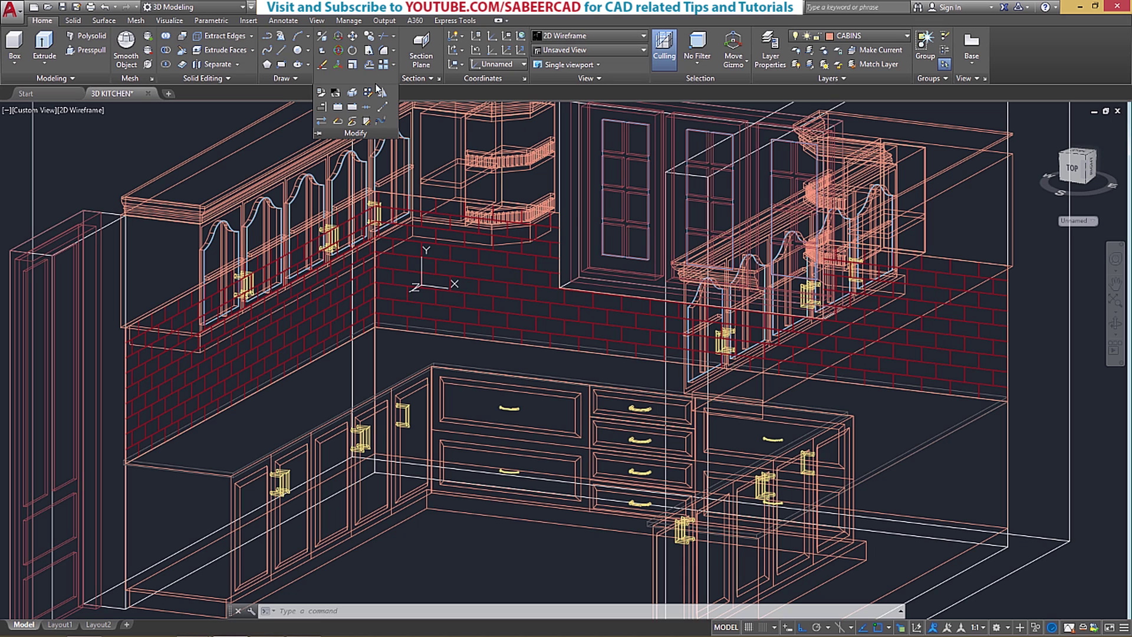
Start Mirror and select the left wall's brick hatch with its boundary polyline
{"action": "left_click", "coordinate": [381, 104]}
{"action": "left_click", "coordinate": [306, 318]}
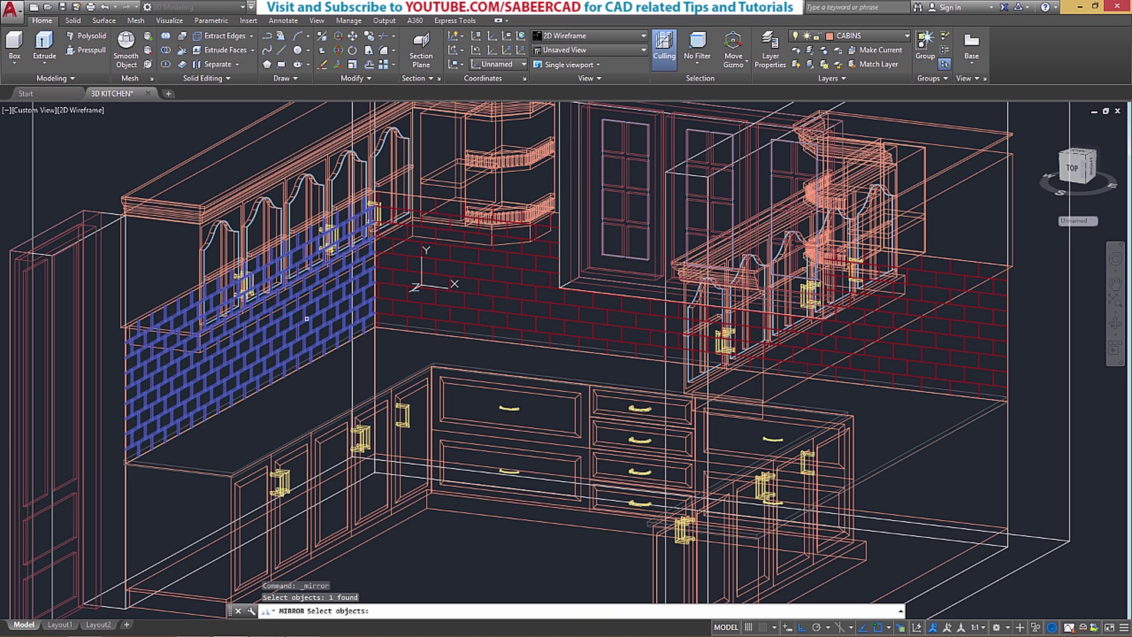
{"action": "scroll", "coordinate": [175, 323], "scroll_direction": "up", "scroll_amount": 3}
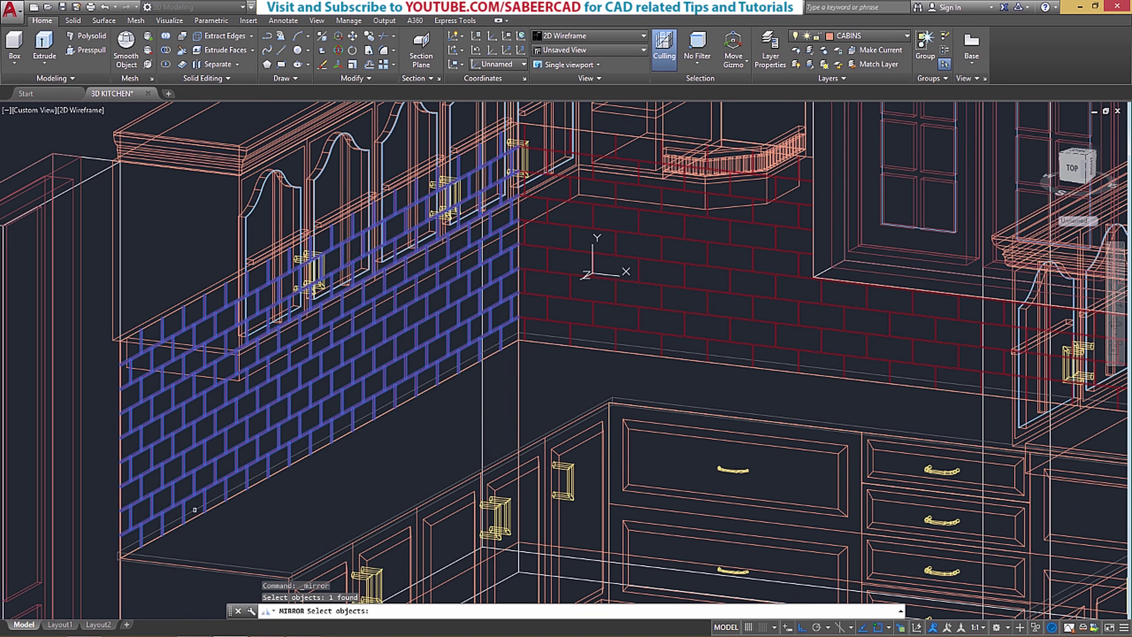
{"action": "left_click", "coordinate": [225, 497]}
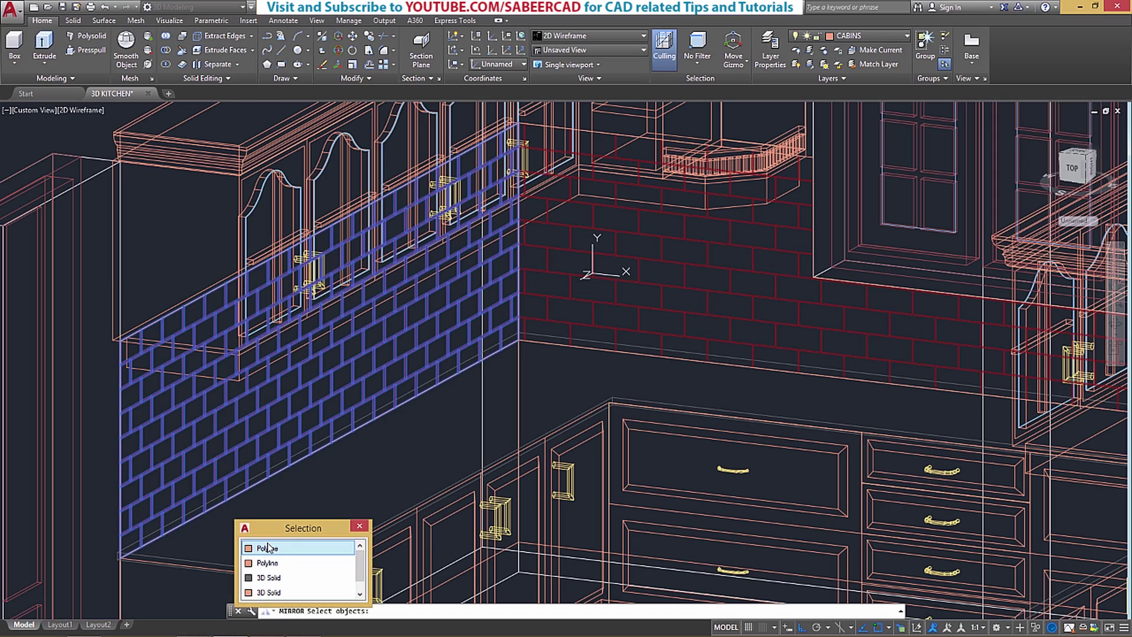
{"action": "left_click", "coordinate": [267, 541]}
{"action": "scroll", "coordinate": [602, 313], "scroll_direction": "down", "scroll_amount": 5}
{"action": "scroll", "coordinate": [602, 312], "scroll_direction": "up", "scroll_amount": 2}
{"action": "key", "text": "Return"}
Mirror them across a vertical line at the kitchen centre, keeping the original hatch
{"action": "middle_click_drag", "start_coordinate": [691, 369], "coordinate": [730, 334], "text": "shift"}
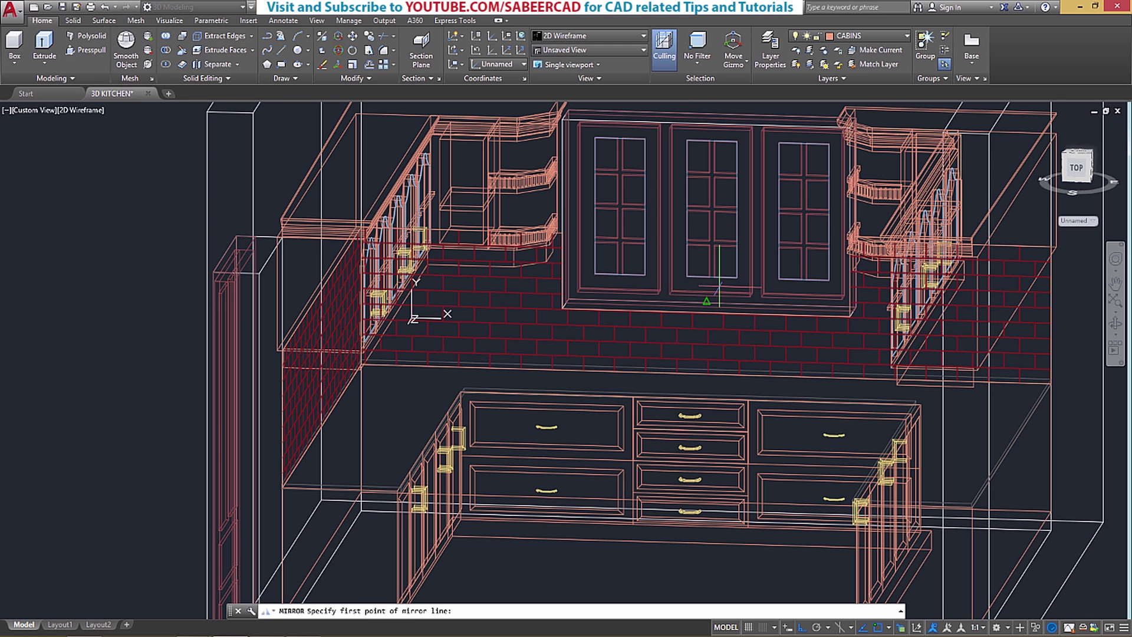
{"action": "left_click", "coordinate": [715, 290]}
{"action": "scroll", "coordinate": [704, 281], "scroll_direction": "down", "scroll_amount": 4}
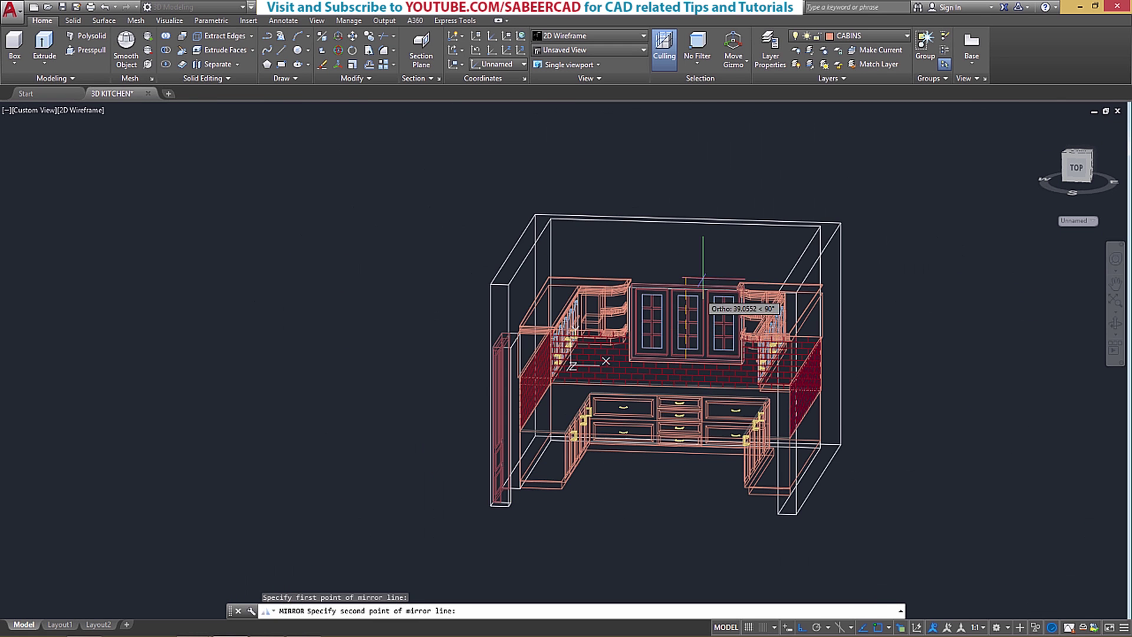
{"action": "scroll", "coordinate": [701, 278], "scroll_direction": "up", "scroll_amount": 5}
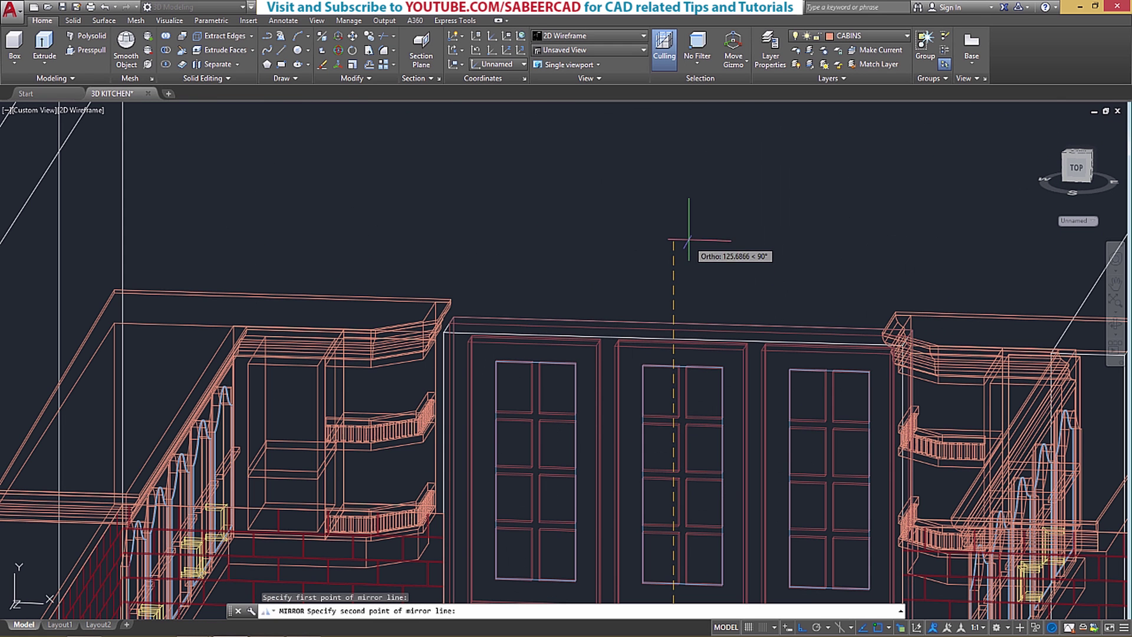
{"action": "left_click", "coordinate": [688, 240]}
{"action": "scroll", "coordinate": [688, 235], "scroll_direction": "down", "scroll_amount": 5}
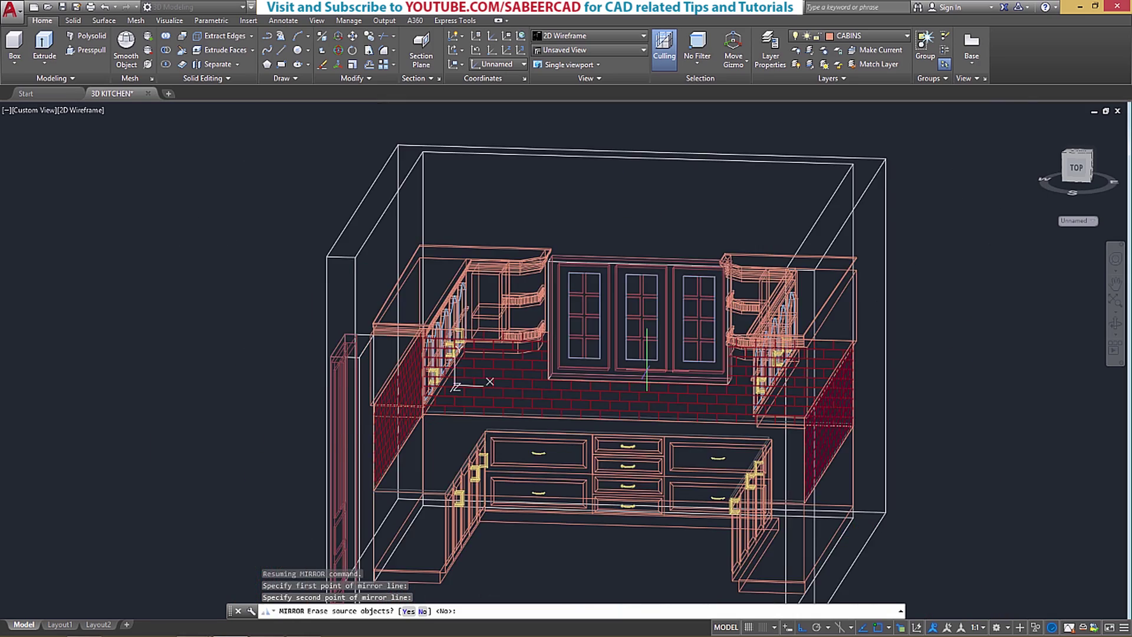
{"action": "scroll", "coordinate": [647, 360], "scroll_direction": "up", "scroll_amount": 2}
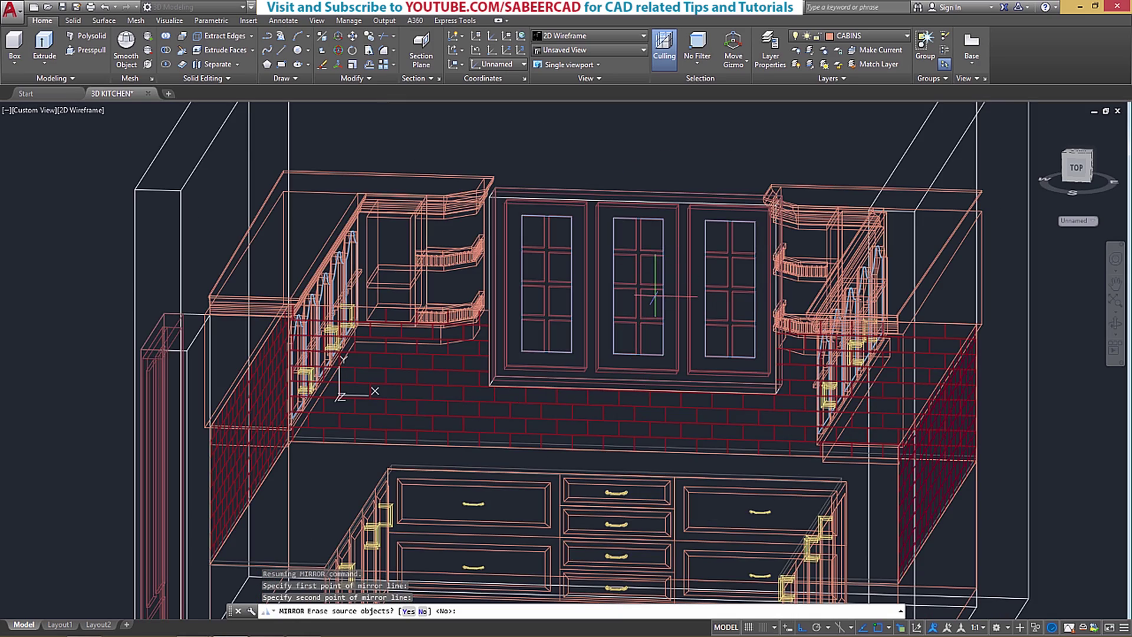
{"action": "key", "text": "Return"}
{"action": "middle_click_drag", "start_coordinate": [647, 359], "coordinate": [600, 323], "text": "shift"}
{"action": "scroll", "coordinate": [600, 323], "scroll_direction": "down", "scroll_amount": 4}
{"action": "scroll", "coordinate": [600, 323], "scroll_direction": "up", "scroll_amount": 4}
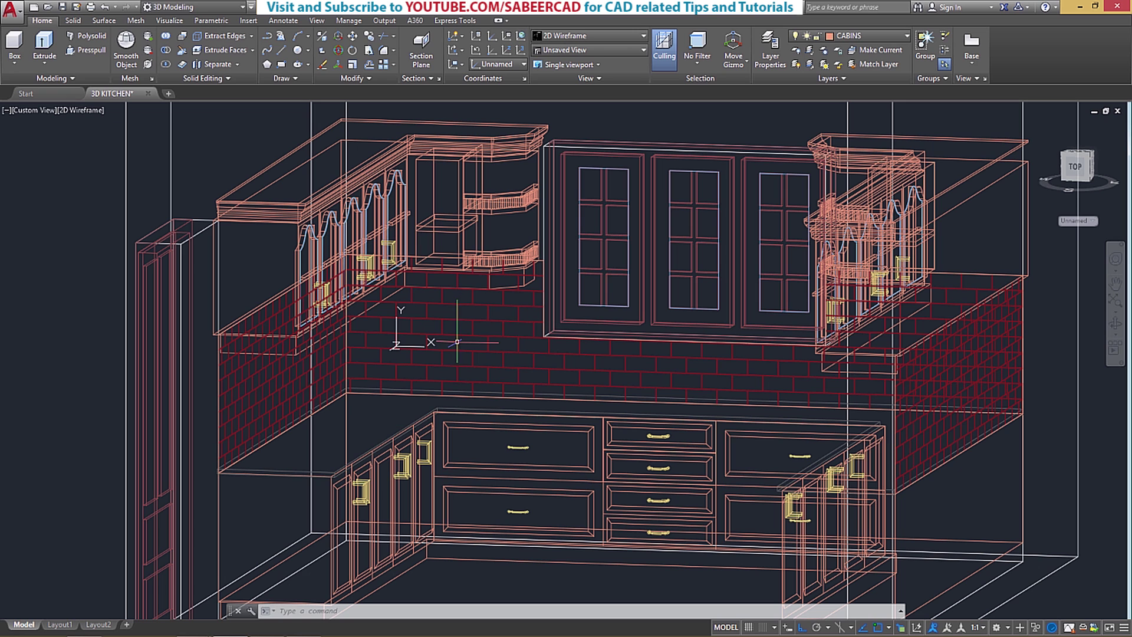
Reset the UCS to World, viewing the kitchen from above to expose the floor
{"action": "middle_click_drag", "start_coordinate": [458, 346], "coordinate": [429, 461], "text": "shift"}
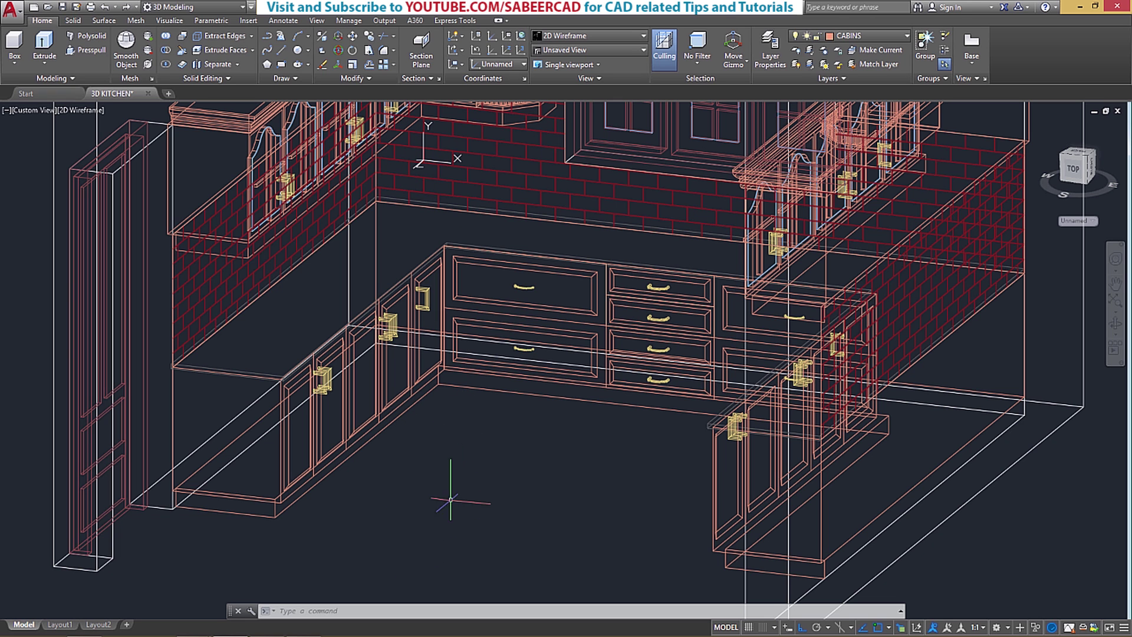
{"action": "middle_click_drag", "start_coordinate": [401, 513], "coordinate": [417, 455]}
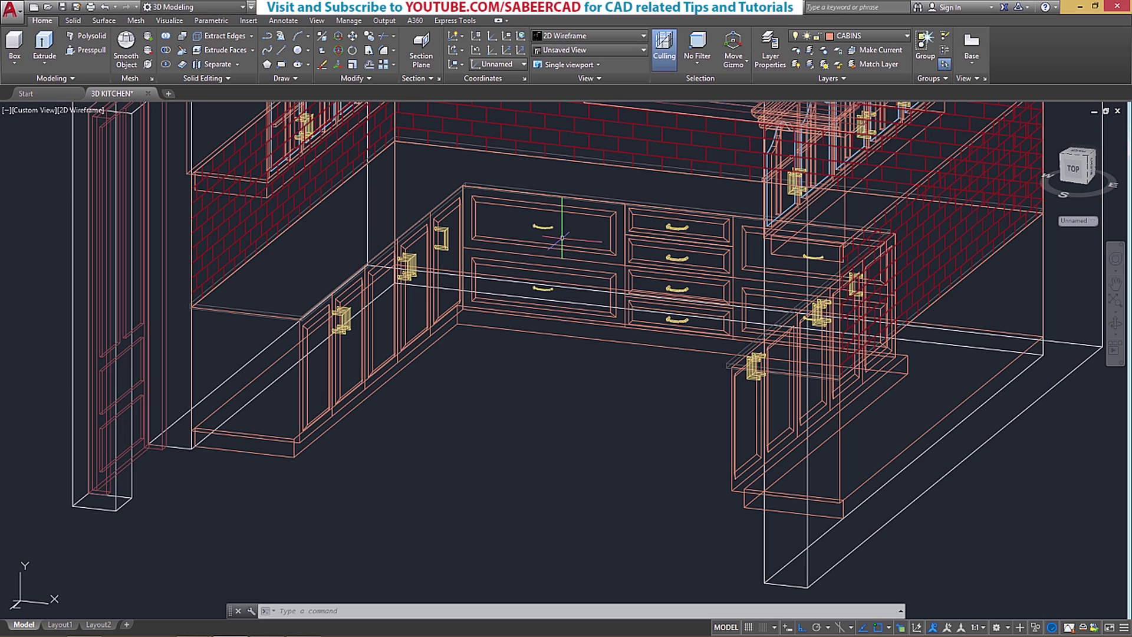
{"action": "left_click", "coordinate": [170, 21]}
{"action": "left_click", "coordinate": [185, 36]}
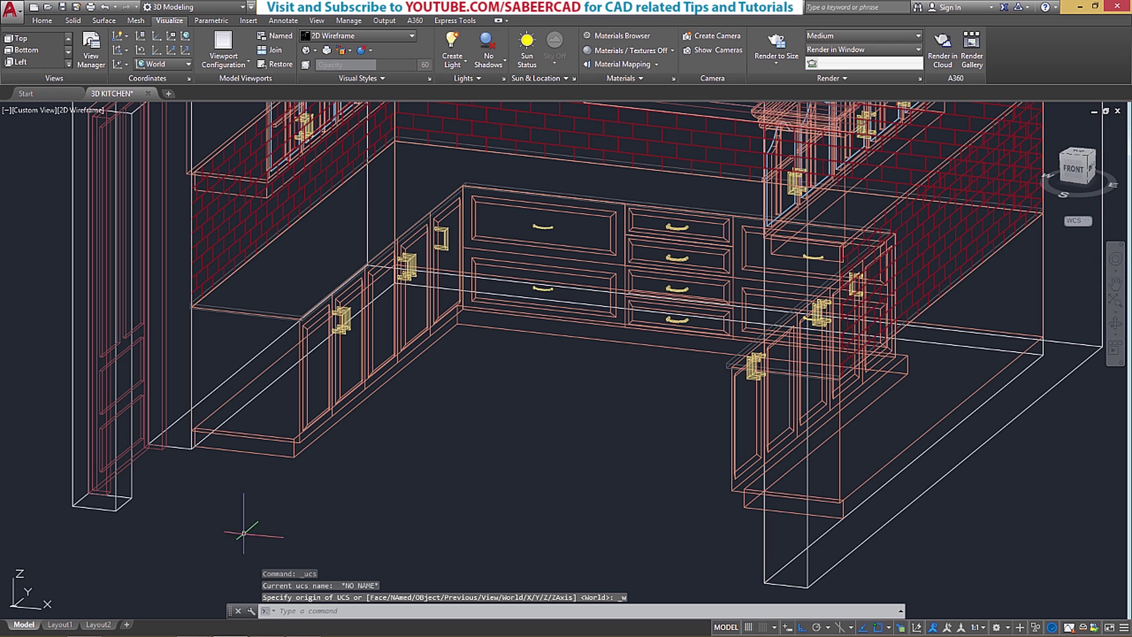
Back on the Home tab, start a polyline for the floor outline
{"action": "middle_click_drag", "start_coordinate": [383, 462], "coordinate": [350, 513], "text": "shift"}
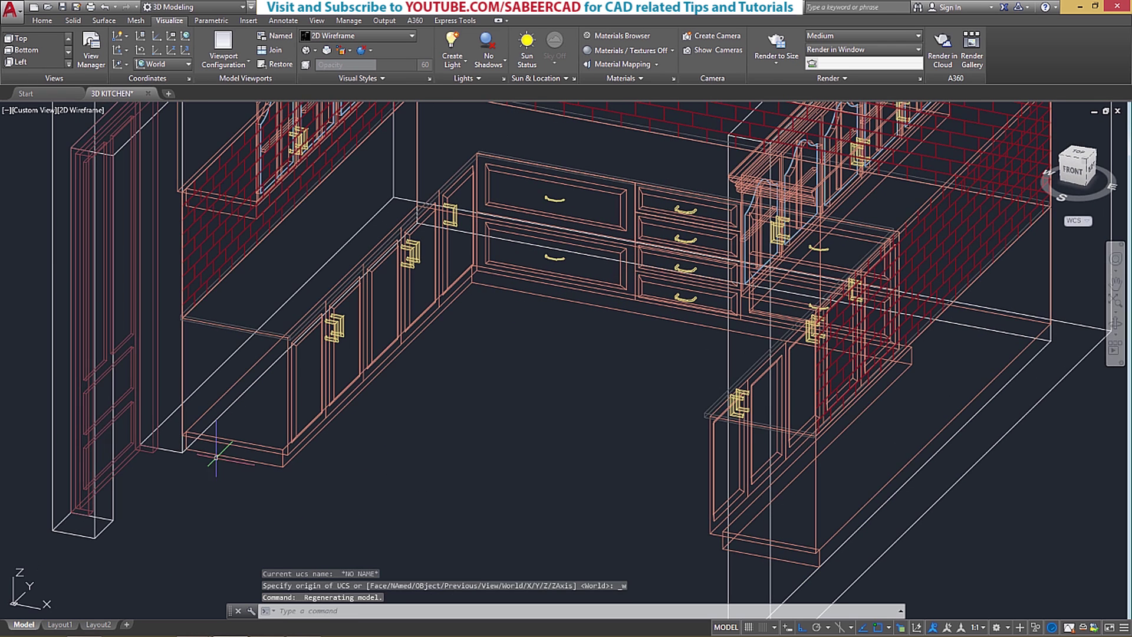
{"action": "left_click", "coordinate": [30, 21]}
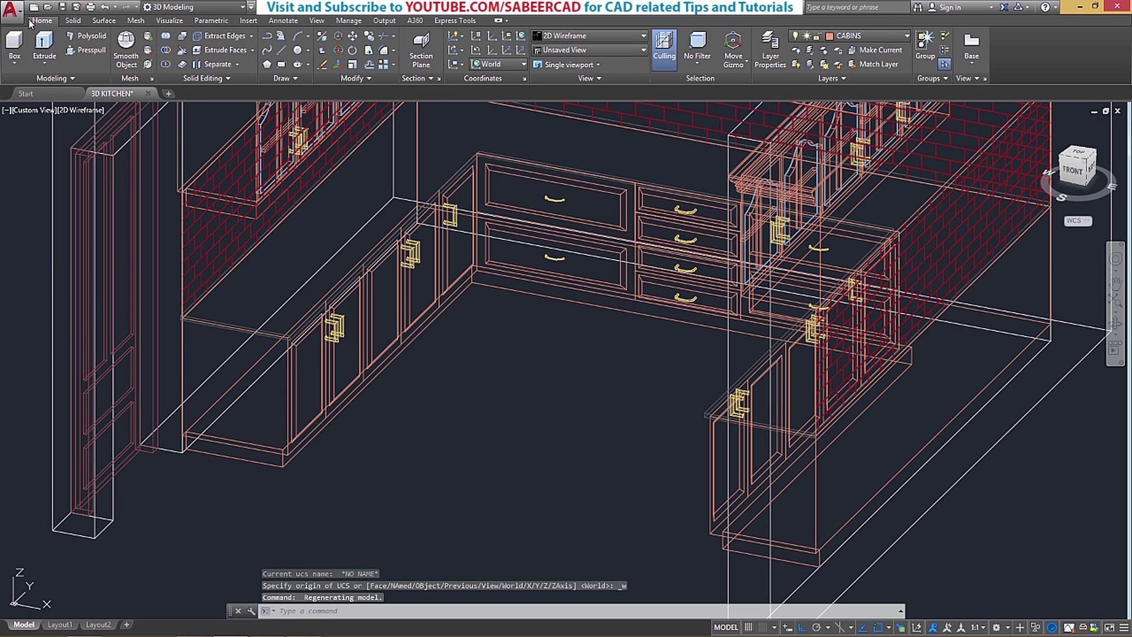
{"action": "left_click", "coordinate": [304, 39]}
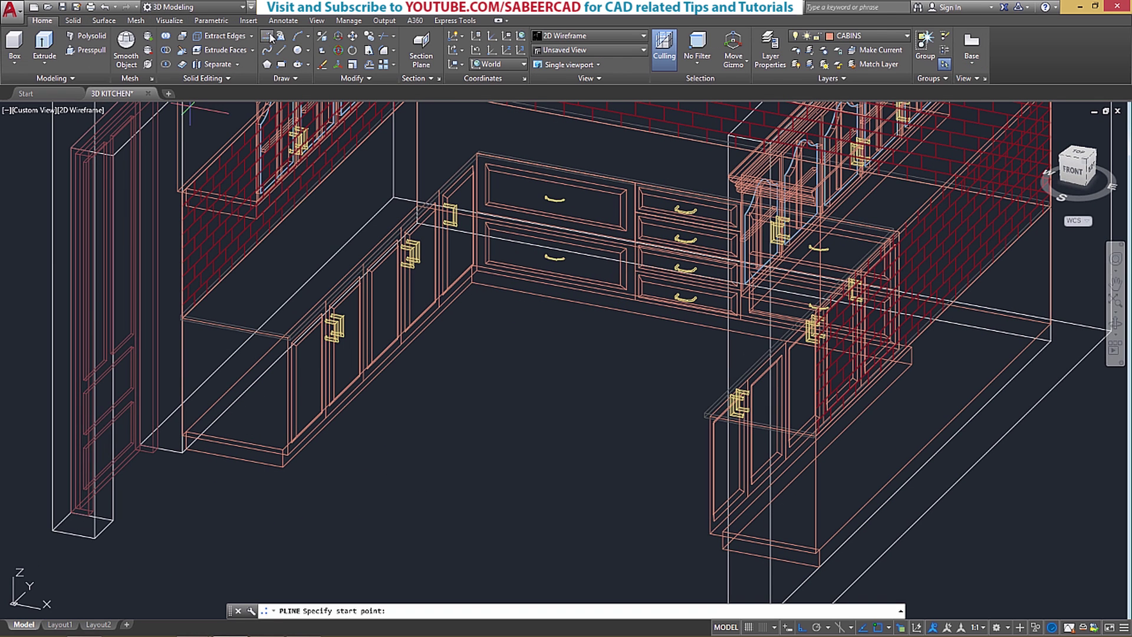
Start the floor outline at the left corner and add points along the cabinet base corners
{"action": "left_click", "coordinate": [52, 531]}
{"action": "scroll", "coordinate": [142, 445], "scroll_direction": "up", "scroll_amount": 3}
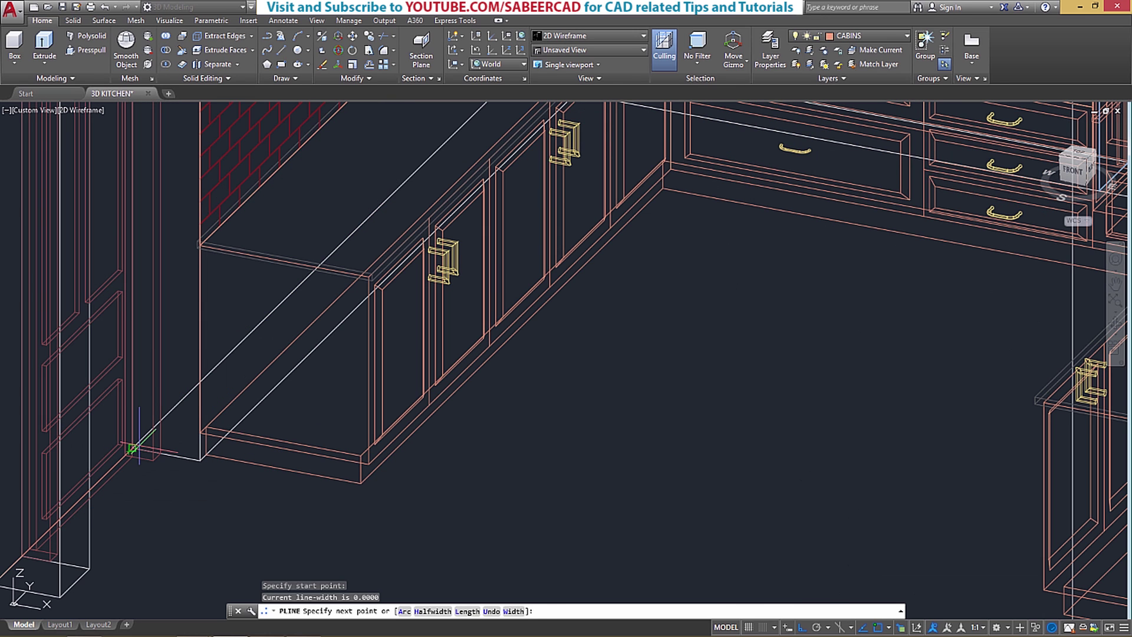
{"action": "left_click", "coordinate": [132, 448]}
{"action": "left_click", "coordinate": [199, 455]}
{"action": "left_click", "coordinate": [206, 454]}
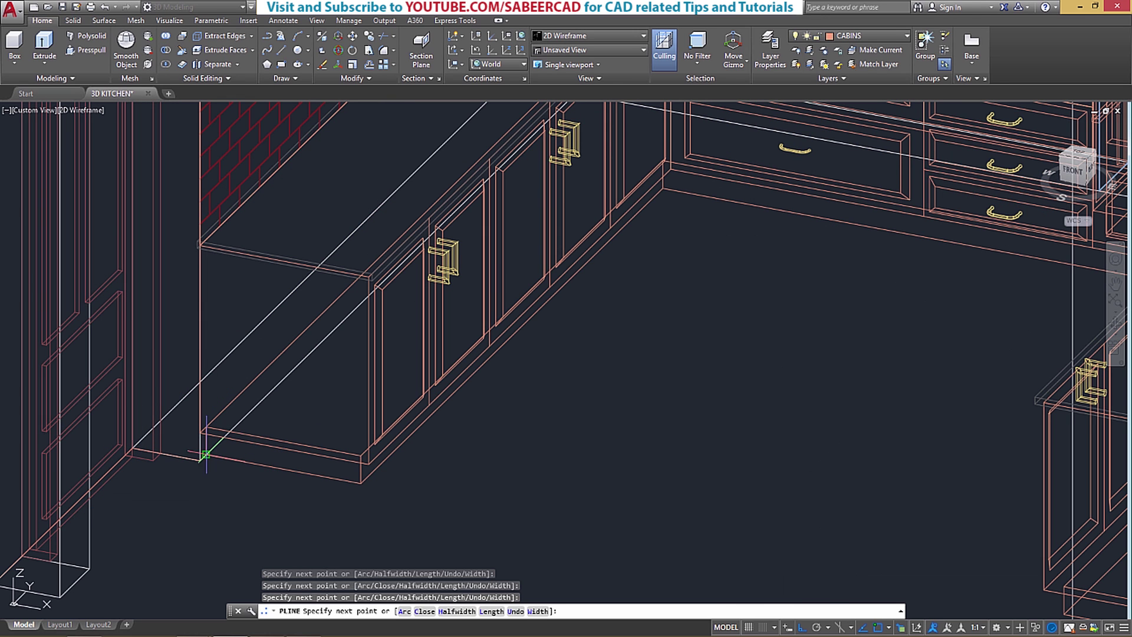
{"action": "left_click", "coordinate": [361, 483]}
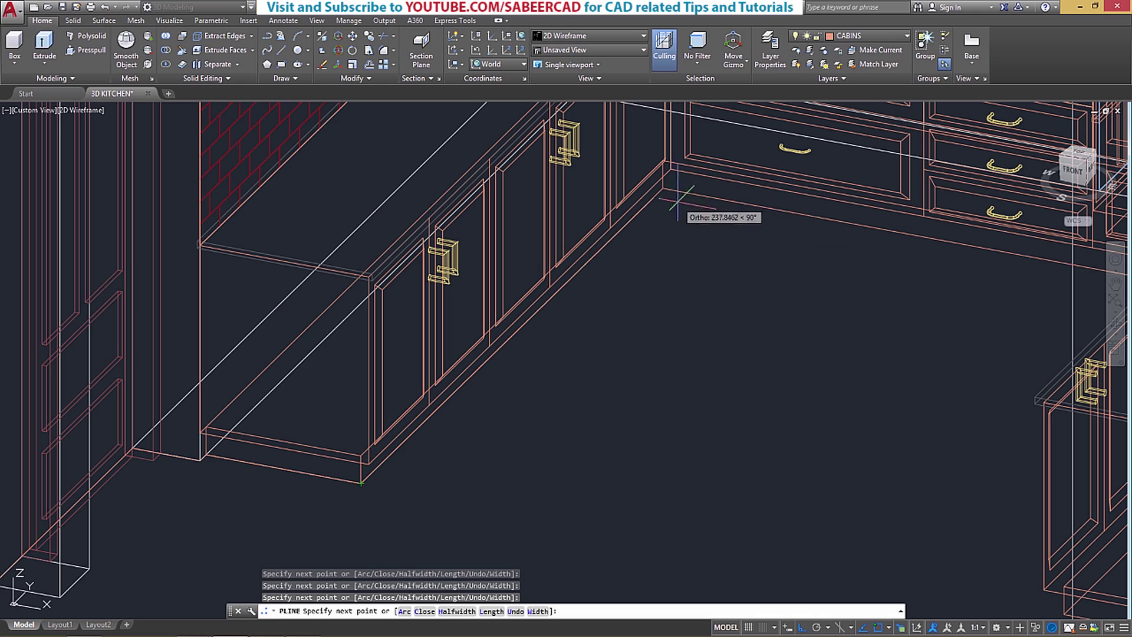
{"action": "scroll", "coordinate": [756, 394], "scroll_direction": "down", "scroll_amount": 5}
Continue the outline through the far cabinet corners to the lower corner
{"action": "middle_click_drag", "start_coordinate": [756, 393], "coordinate": [861, 336], "text": "shift"}
{"action": "scroll", "coordinate": [845, 323], "scroll_direction": "up", "scroll_amount": 5}
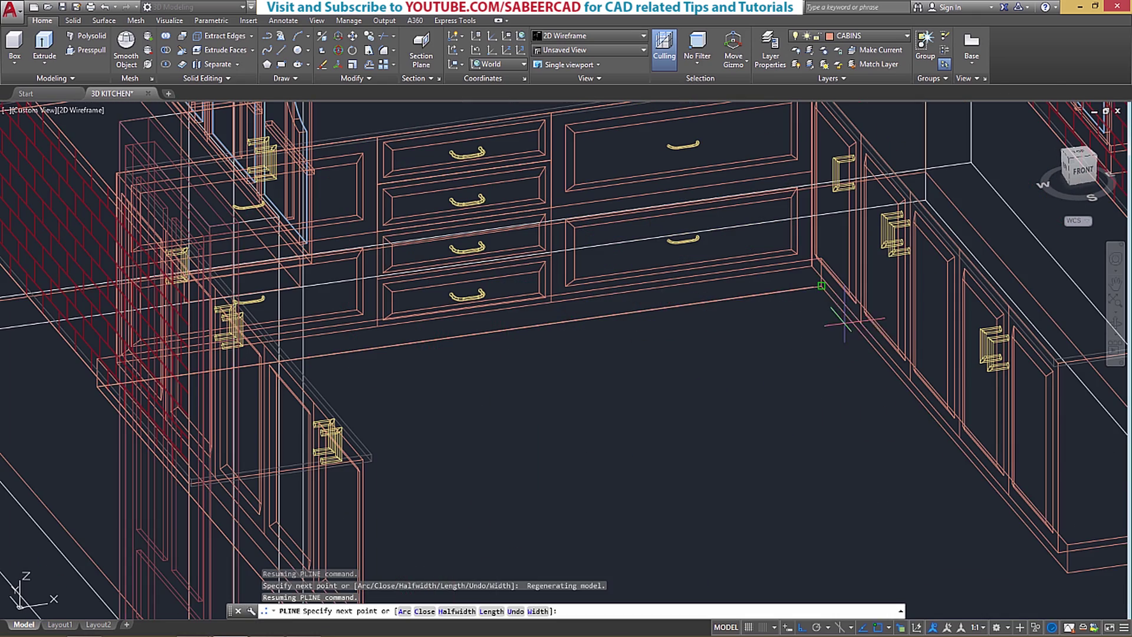
{"action": "left_click", "coordinate": [835, 293]}
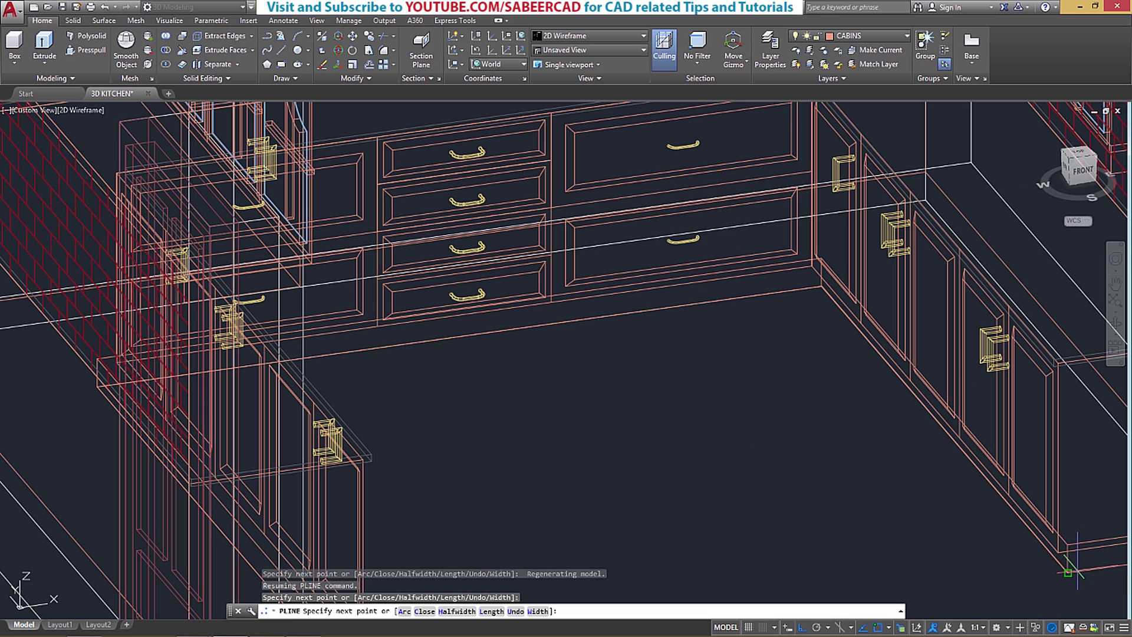
{"action": "scroll", "coordinate": [913, 460], "scroll_direction": "down", "scroll_amount": 8}
{"action": "scroll", "coordinate": [811, 429], "scroll_direction": "up", "scroll_amount": 8}
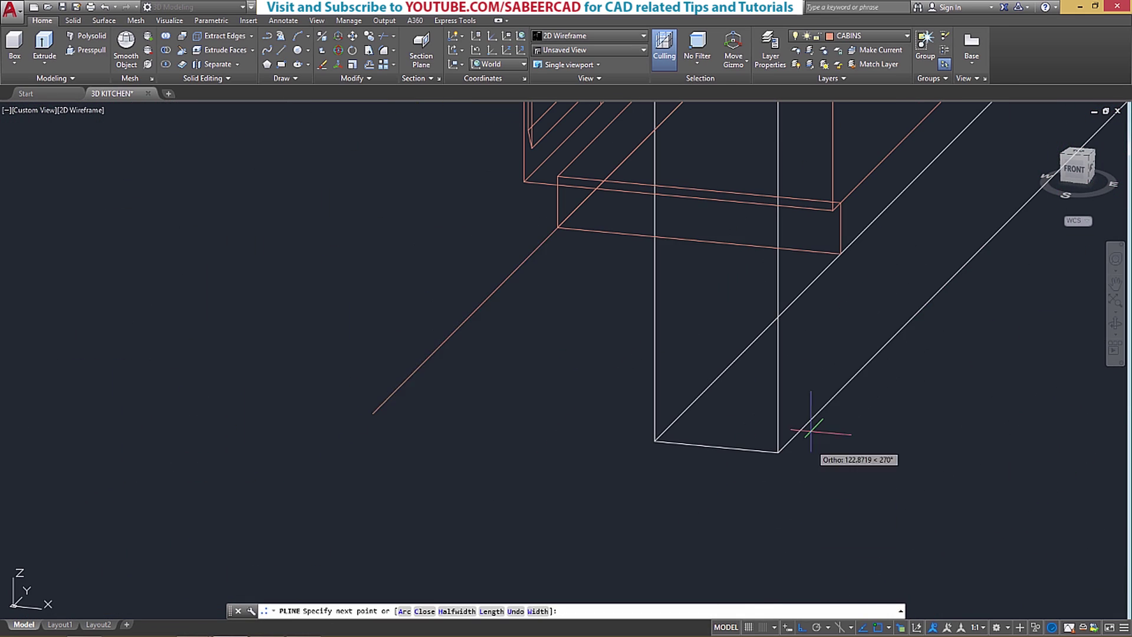
{"action": "left_click", "coordinate": [841, 254]}
{"action": "left_click", "coordinate": [659, 447]}
{"action": "scroll", "coordinate": [859, 378], "scroll_direction": "down", "scroll_amount": 4}
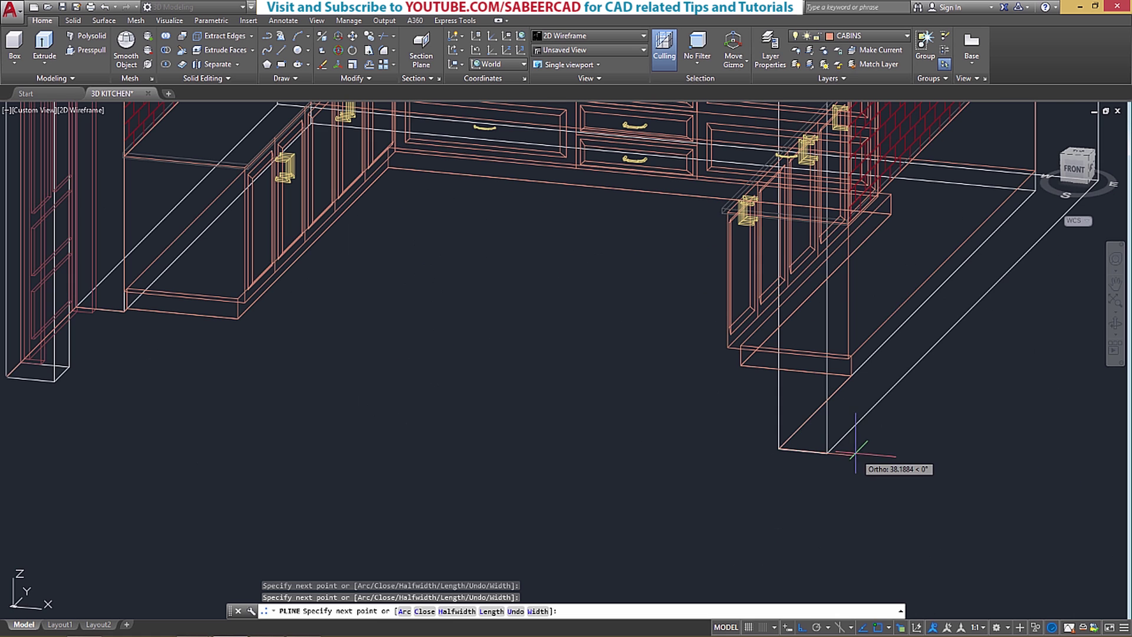
Close the floor polyline back to its starting point
{"action": "right_click", "coordinate": [75, 401]}
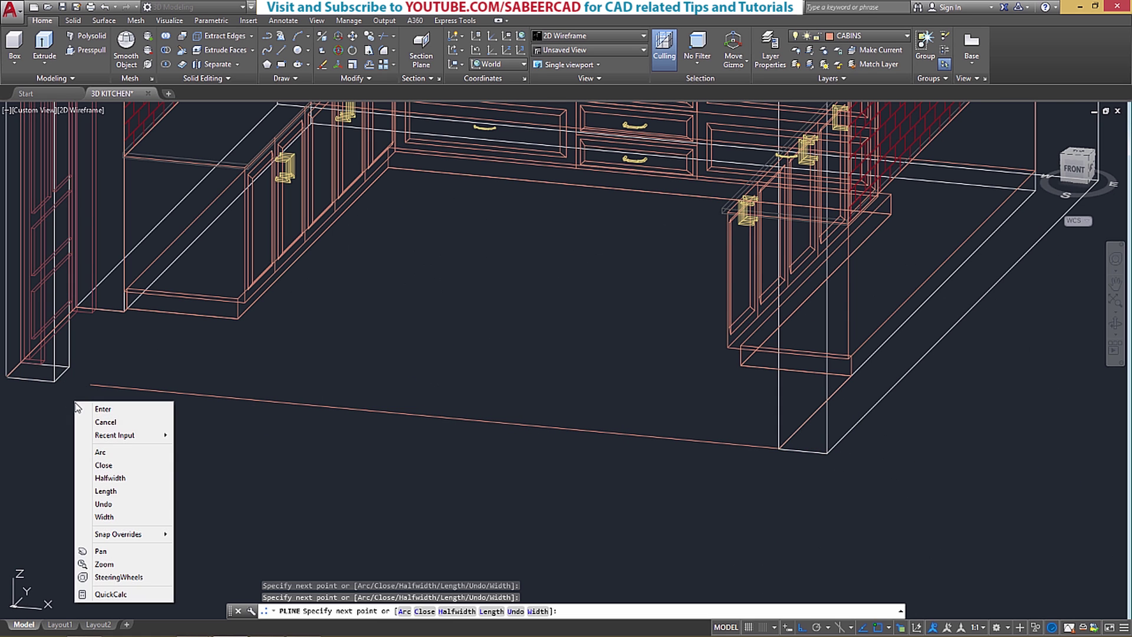
{"action": "left_click", "coordinate": [105, 465]}
{"action": "scroll", "coordinate": [412, 413], "scroll_direction": "down", "scroll_amount": 3}
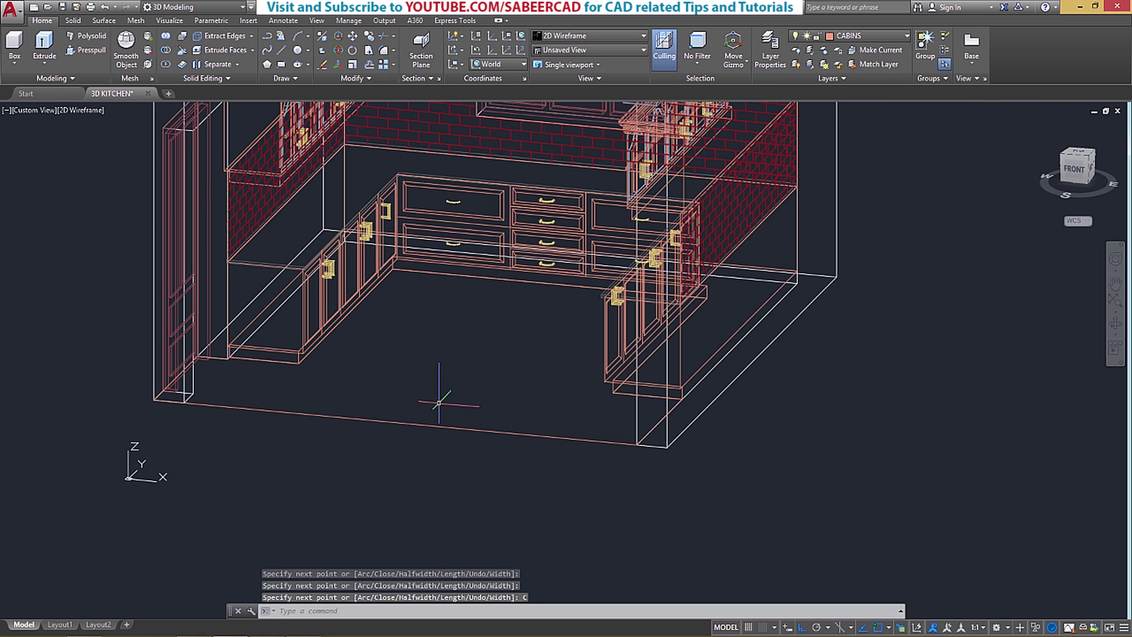
{"action": "scroll", "coordinate": [452, 382], "scroll_direction": "up", "scroll_amount": 3}
{"action": "scroll", "coordinate": [468, 399], "scroll_direction": "down", "scroll_amount": 2}
{"action": "scroll", "coordinate": [467, 399], "scroll_direction": "up", "scroll_amount": 4}
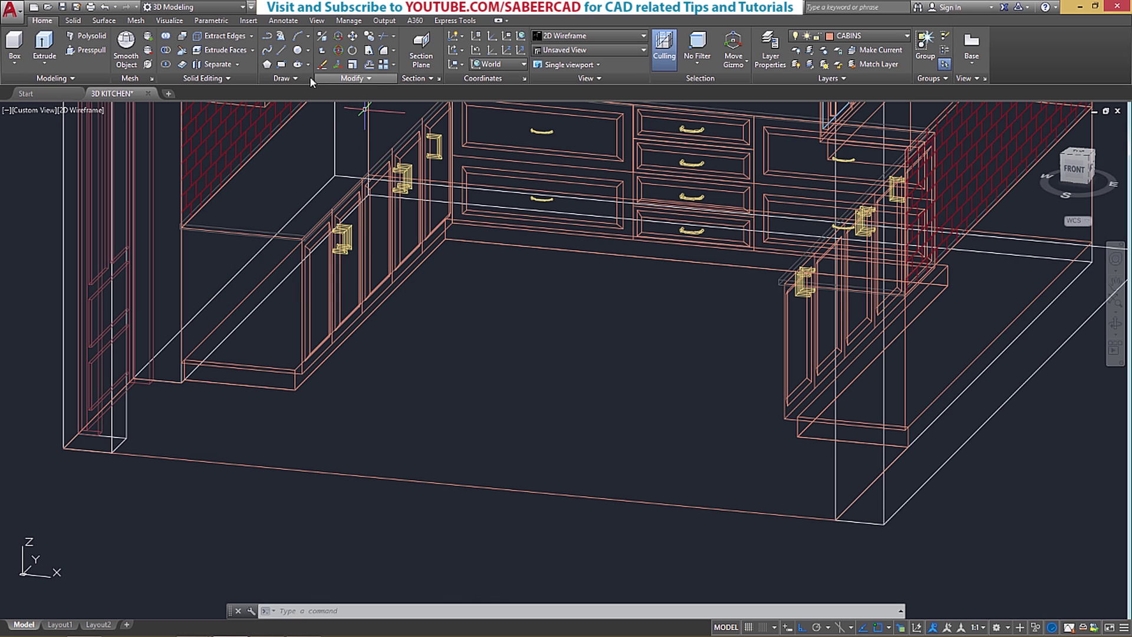
Start Hatch and pick a point inside the floor outline
{"action": "left_click", "coordinate": [298, 76]}
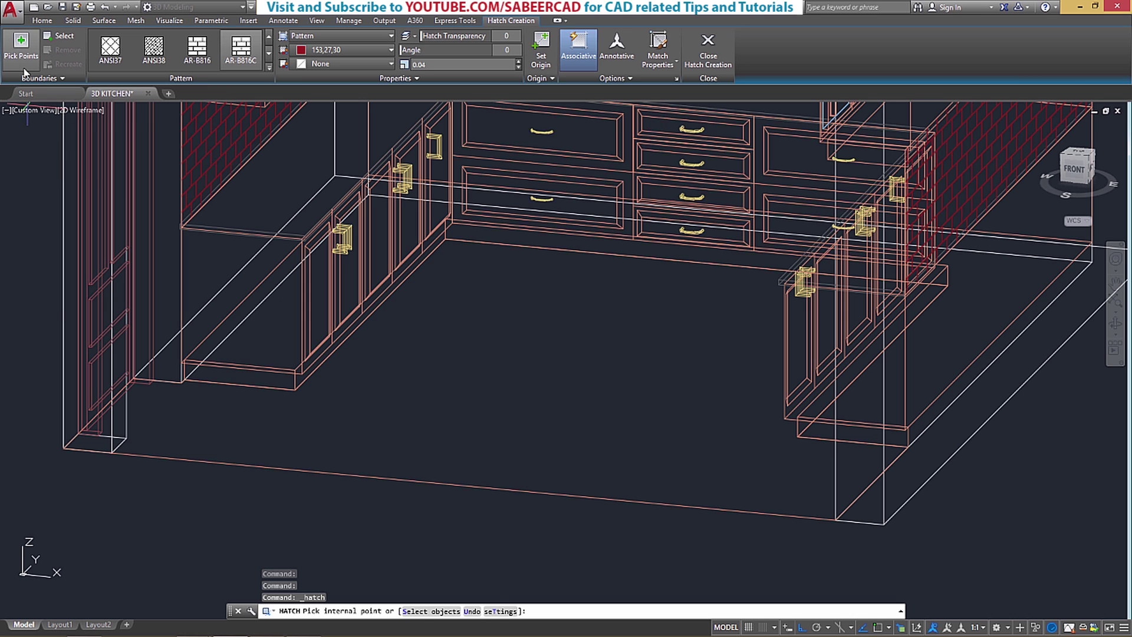
{"action": "left_click", "coordinate": [19, 53]}
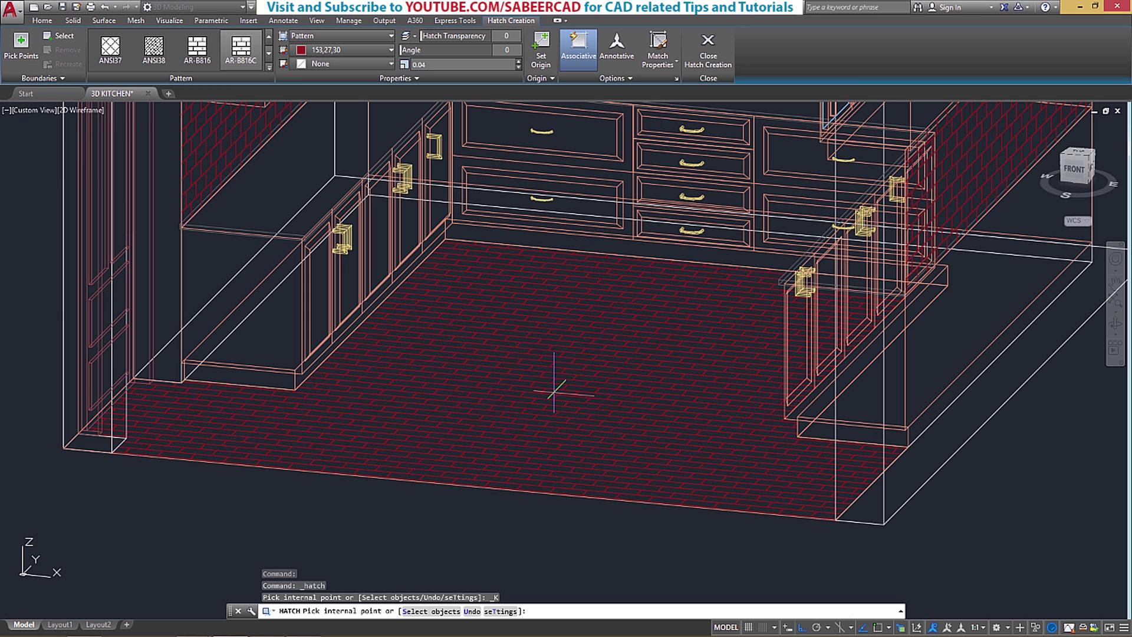
{"action": "left_click", "coordinate": [554, 391]}
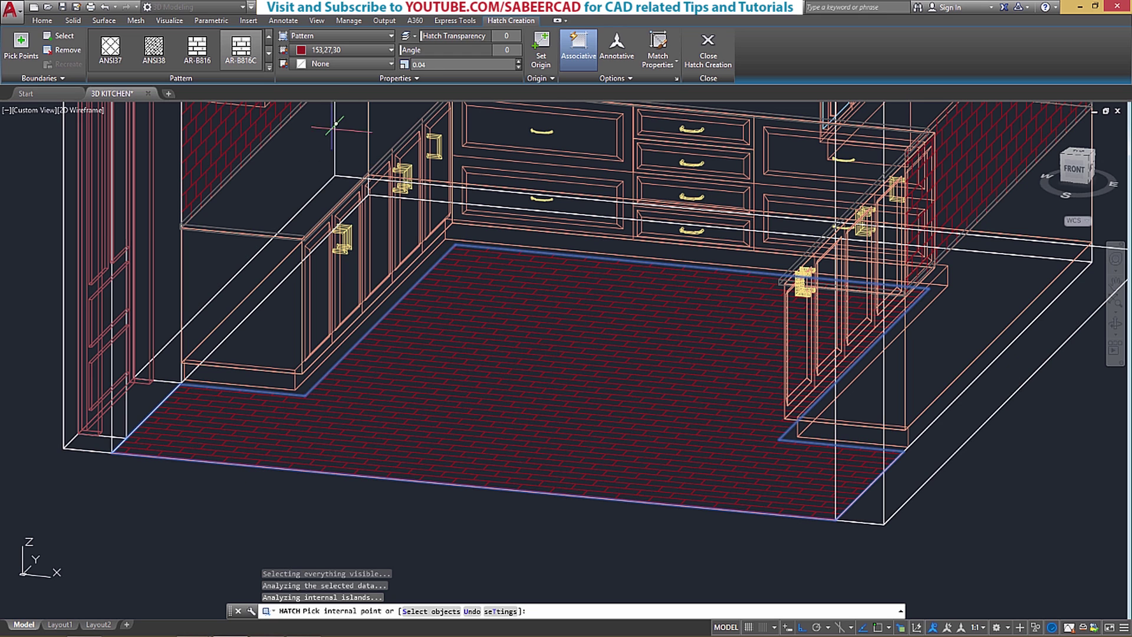
Set the hatch colour to black with a grey 147,149,152 background
{"action": "left_click", "coordinate": [341, 50]}
{"action": "left_click", "coordinate": [298, 98]}
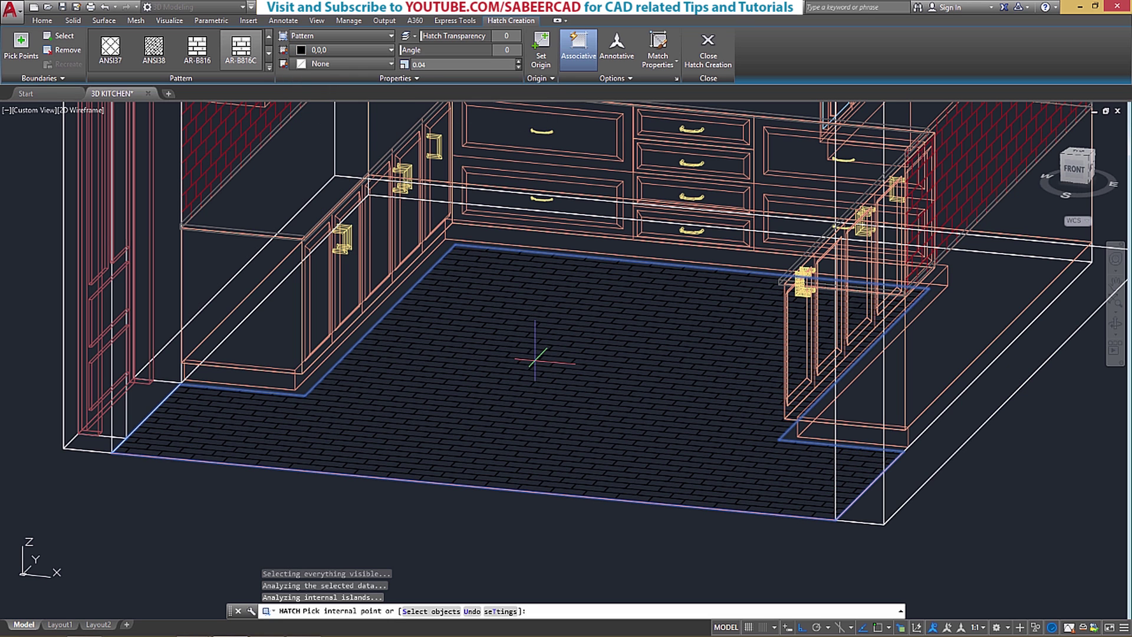
{"action": "left_click", "coordinate": [342, 64]}
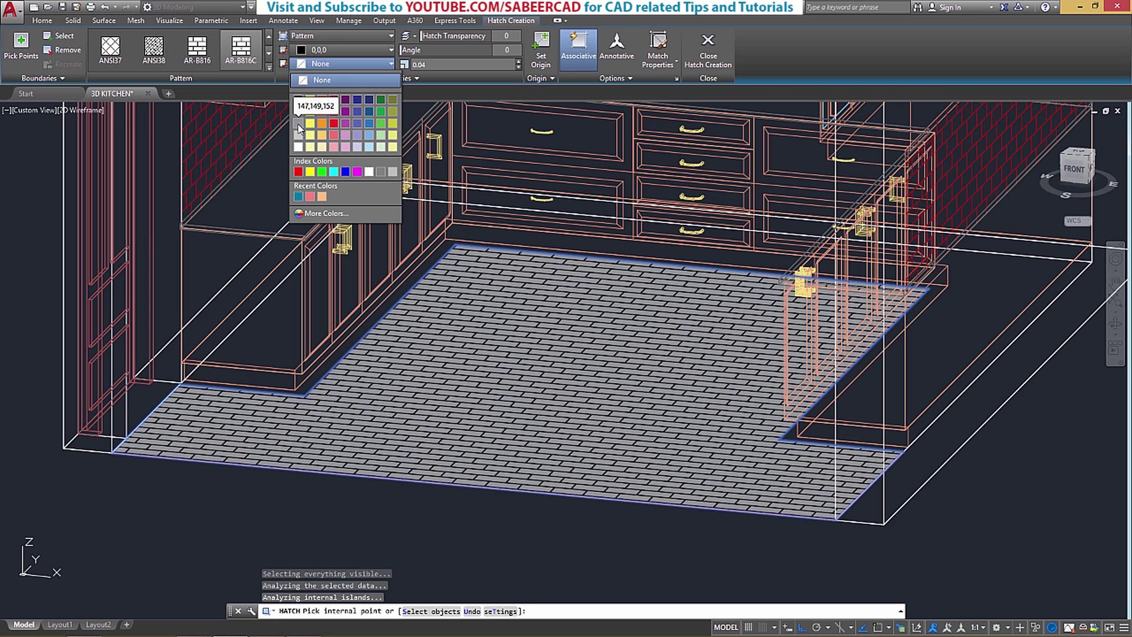
{"action": "left_click", "coordinate": [299, 124]}
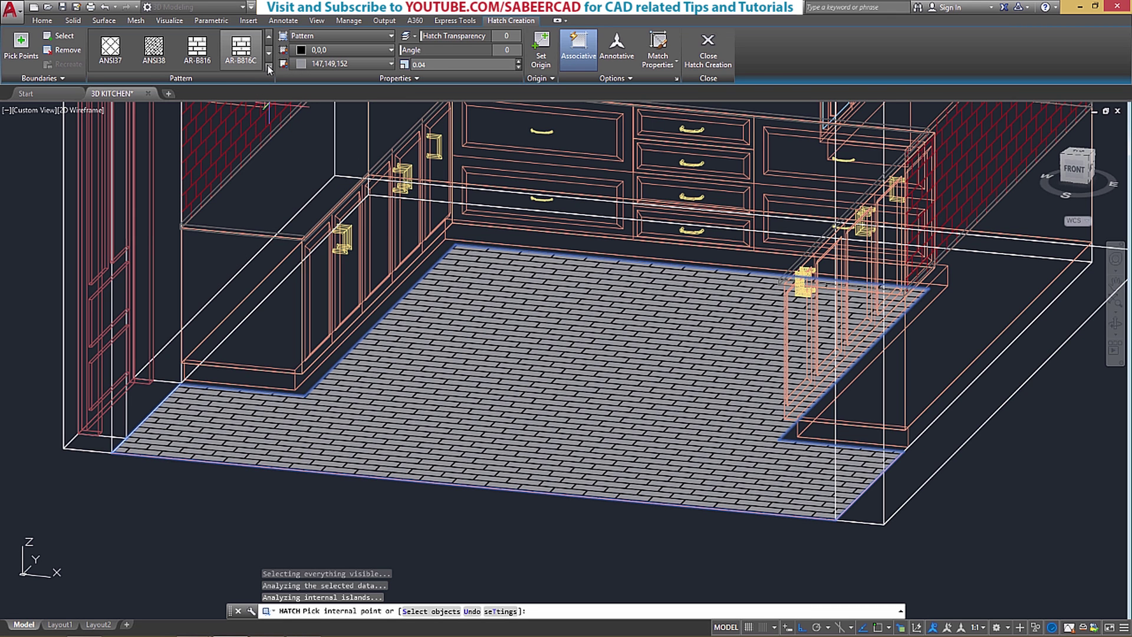
Choose the NET pattern and set the hatch scale to 10
{"action": "left_click", "coordinate": [269, 69]}
{"action": "left_click_drag", "start_coordinate": [269, 65], "coordinate": [270, 141]}
{"action": "scroll", "coordinate": [124, 97], "scroll_direction": "down", "scroll_amount": 5}
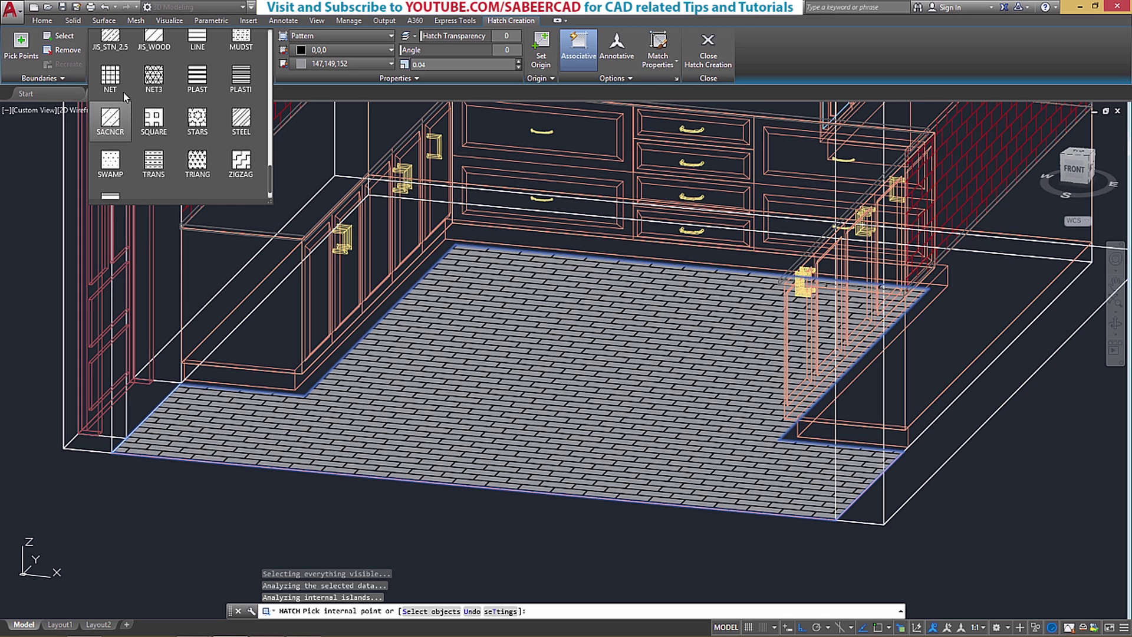
{"action": "left_click", "coordinate": [122, 87]}
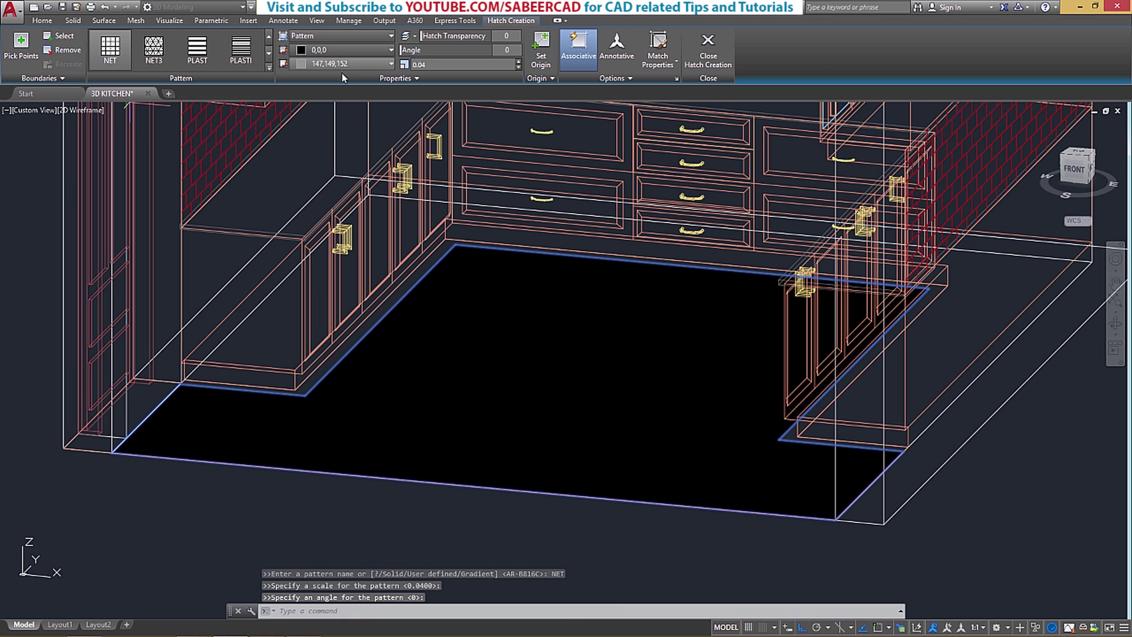
{"action": "left_click", "coordinate": [430, 64]}
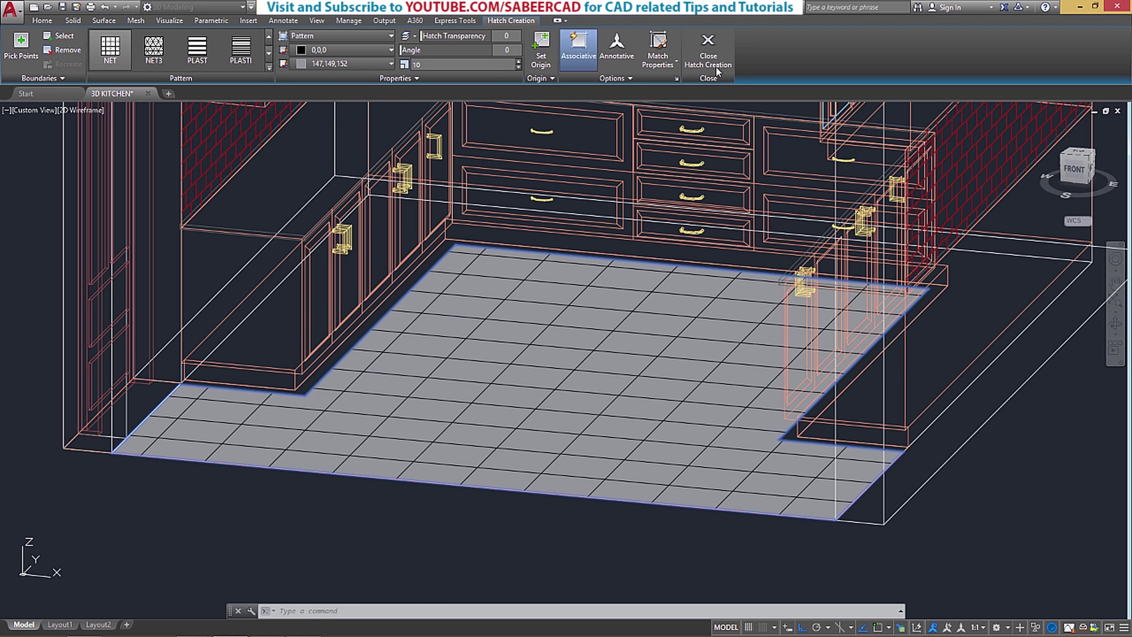
Commit the NET floor hatch and orbit to face the cabinets and backsplash straight on
{"action": "left_click", "coordinate": [704, 56]}
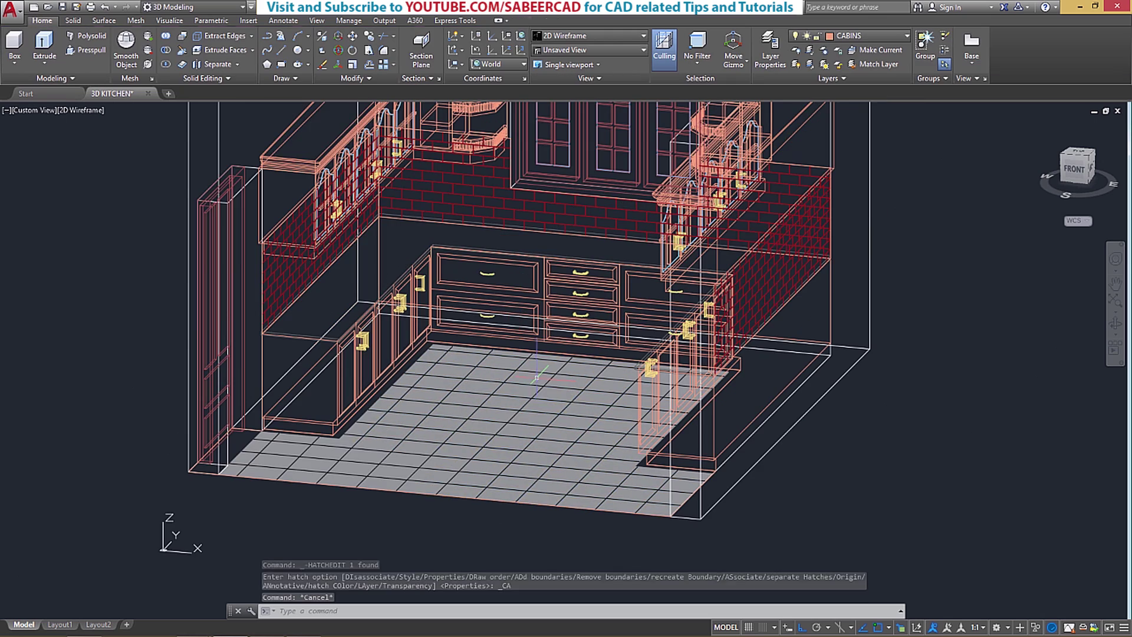
{"action": "scroll", "coordinate": [553, 404], "scroll_direction": "up", "scroll_amount": 3}
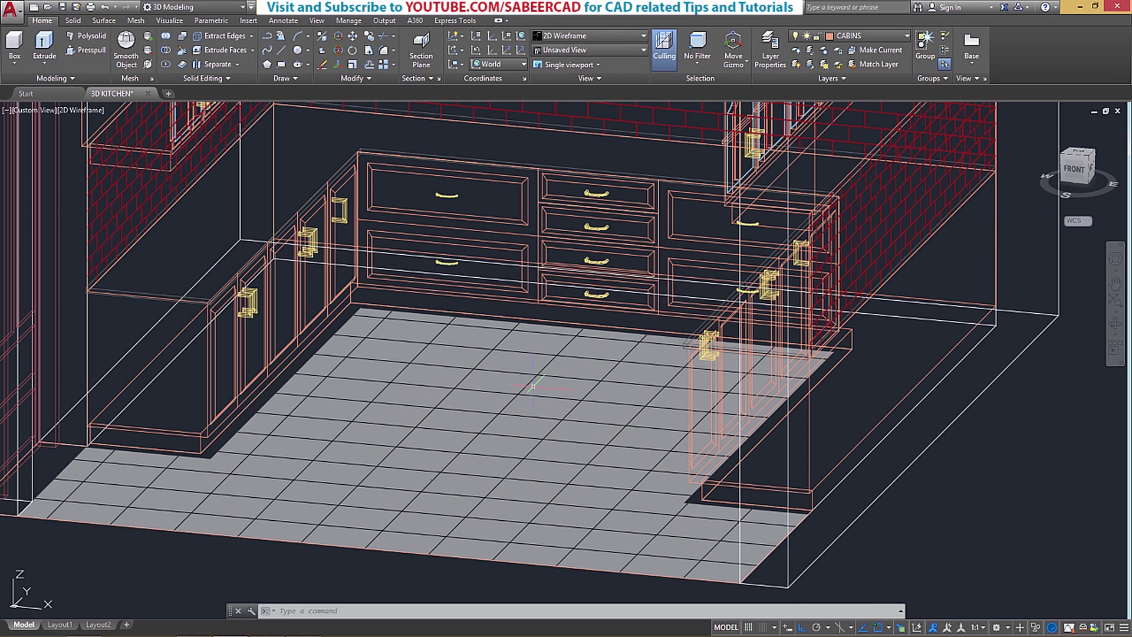
{"action": "middle_click_drag", "start_coordinate": [534, 433], "coordinate": [578, 324], "text": "shift"}
{"action": "scroll", "coordinate": [578, 323], "scroll_direction": "down", "scroll_amount": 5}
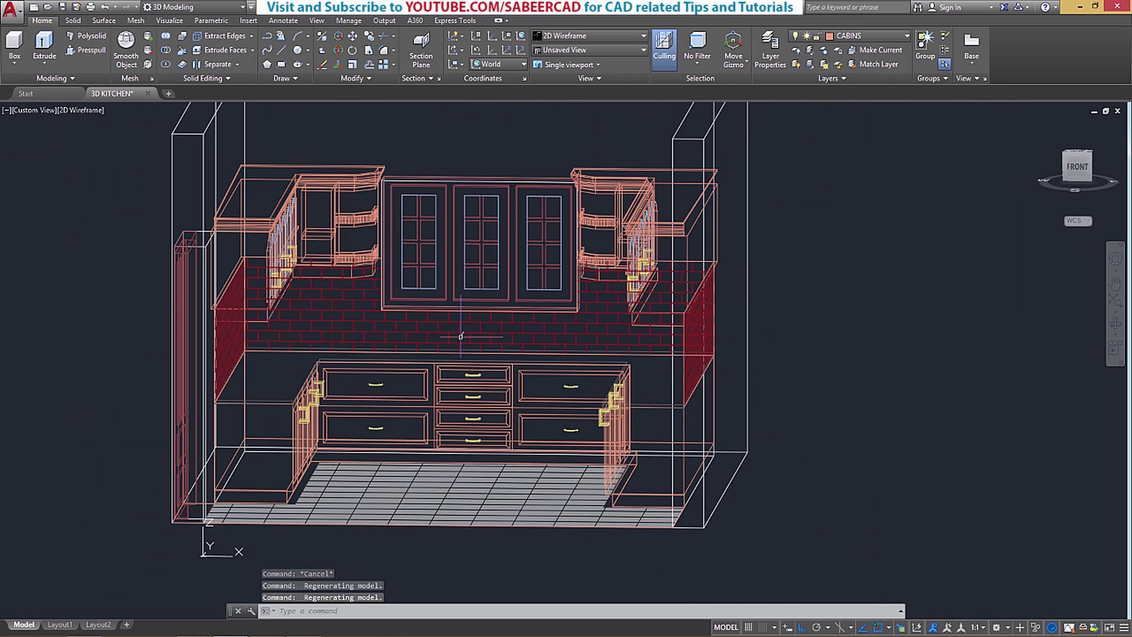
{"action": "scroll", "coordinate": [461, 336], "scroll_direction": "up", "scroll_amount": 3}
{"action": "middle_click_drag", "start_coordinate": [459, 338], "coordinate": [572, 317], "text": "shift"}
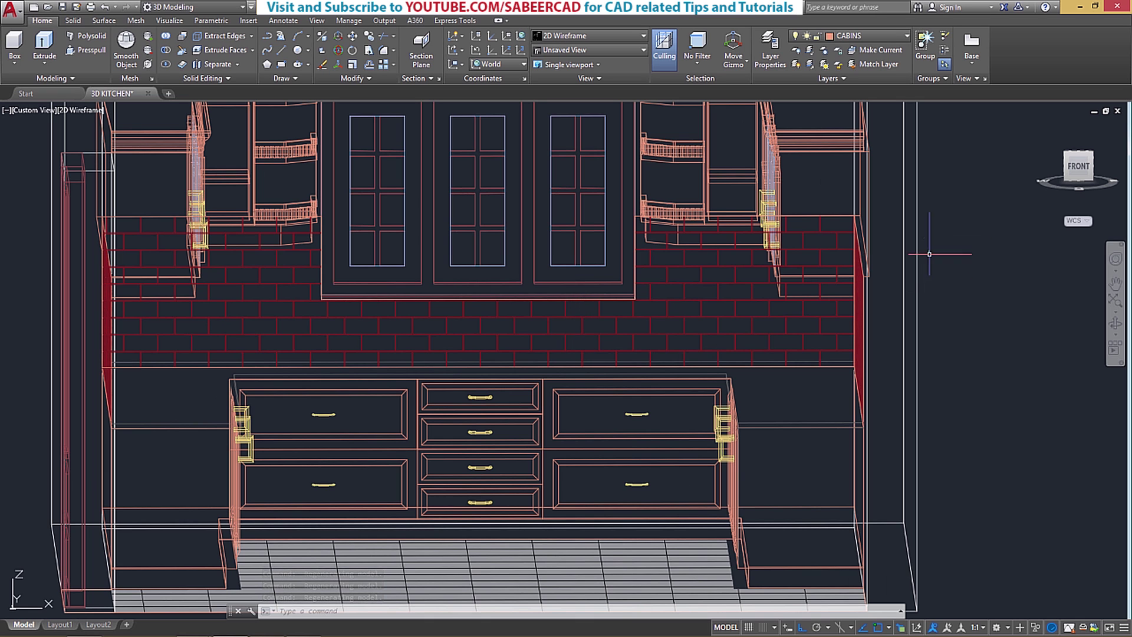
Switch the view to Perspective and the visual style to Shaded with edges
{"action": "right_click", "coordinate": [1078, 171]}
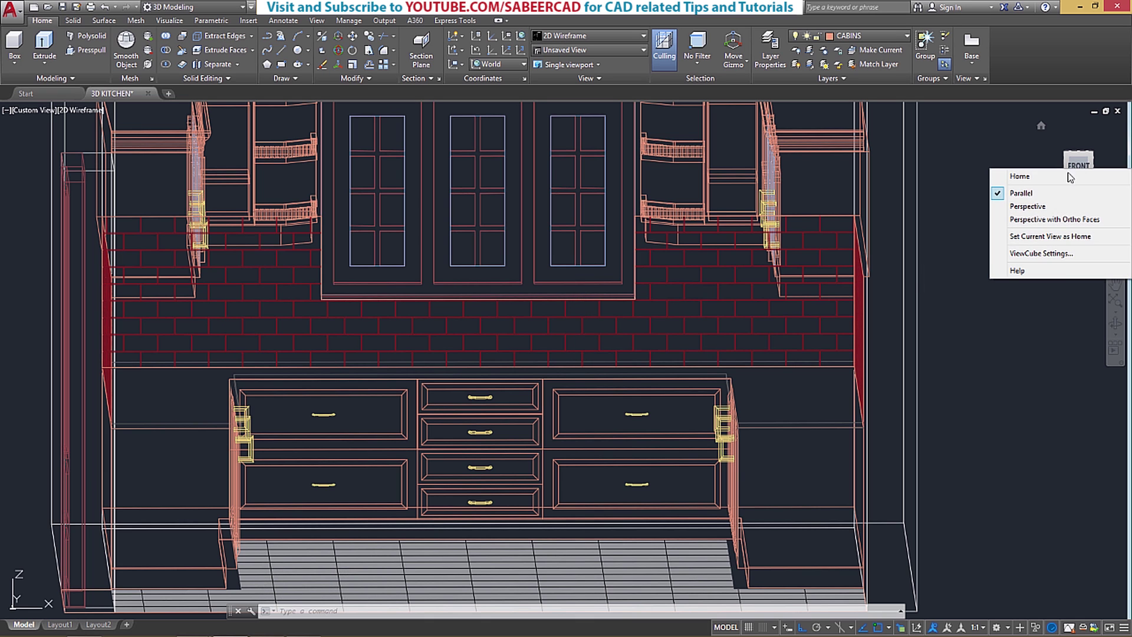
{"action": "left_click", "coordinate": [1042, 201]}
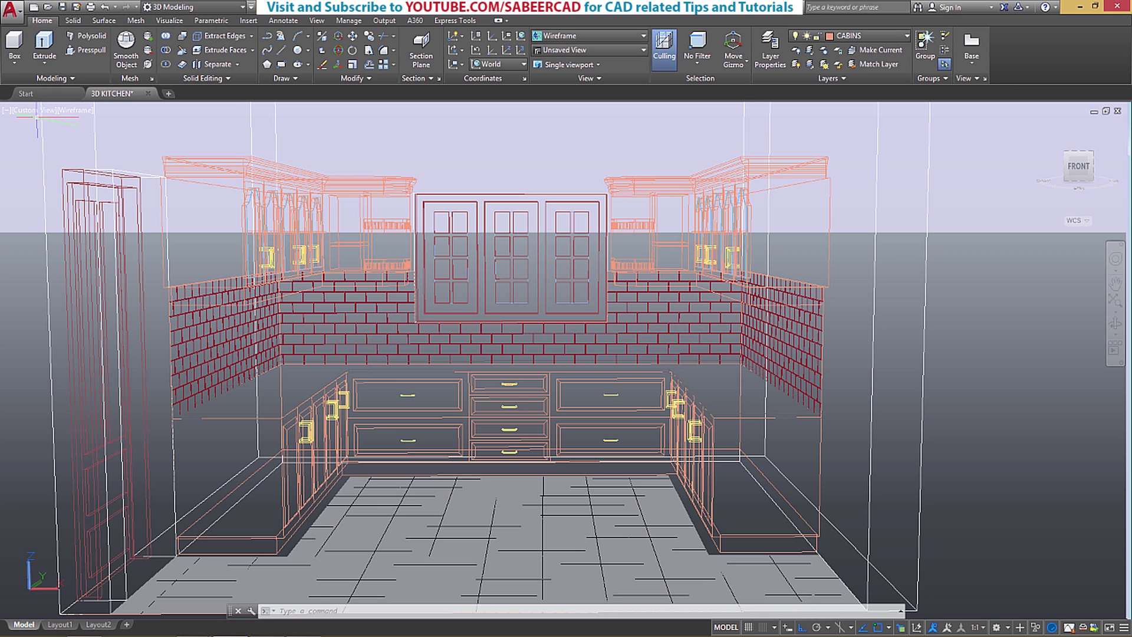
{"action": "left_click", "coordinate": [35, 109]}
{"action": "left_click", "coordinate": [75, 110]}
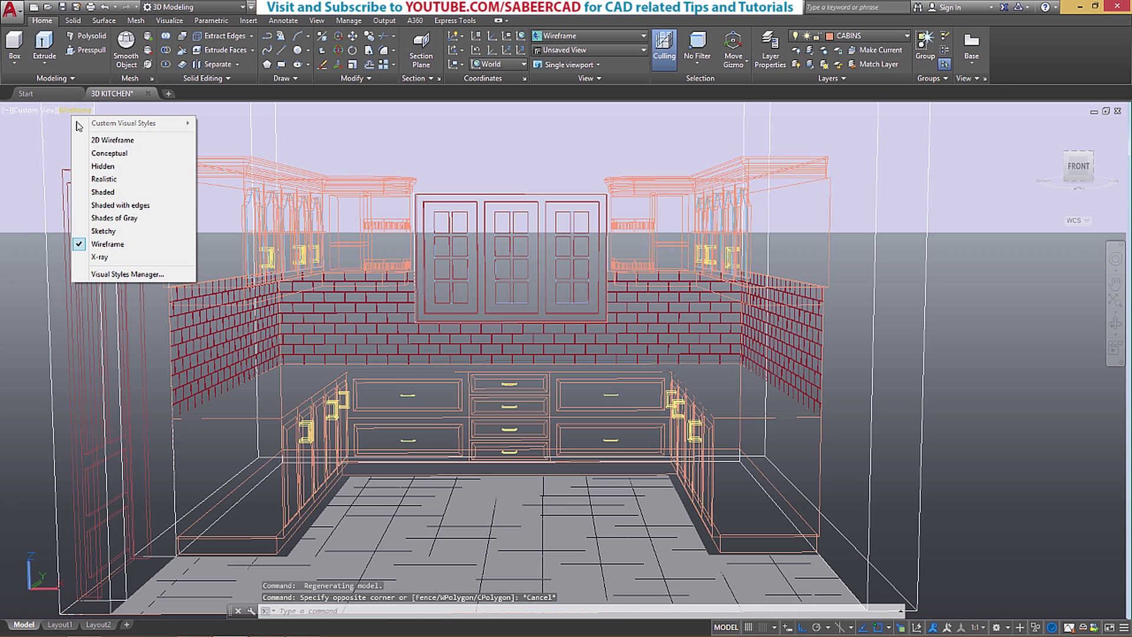
{"action": "left_click", "coordinate": [118, 204]}
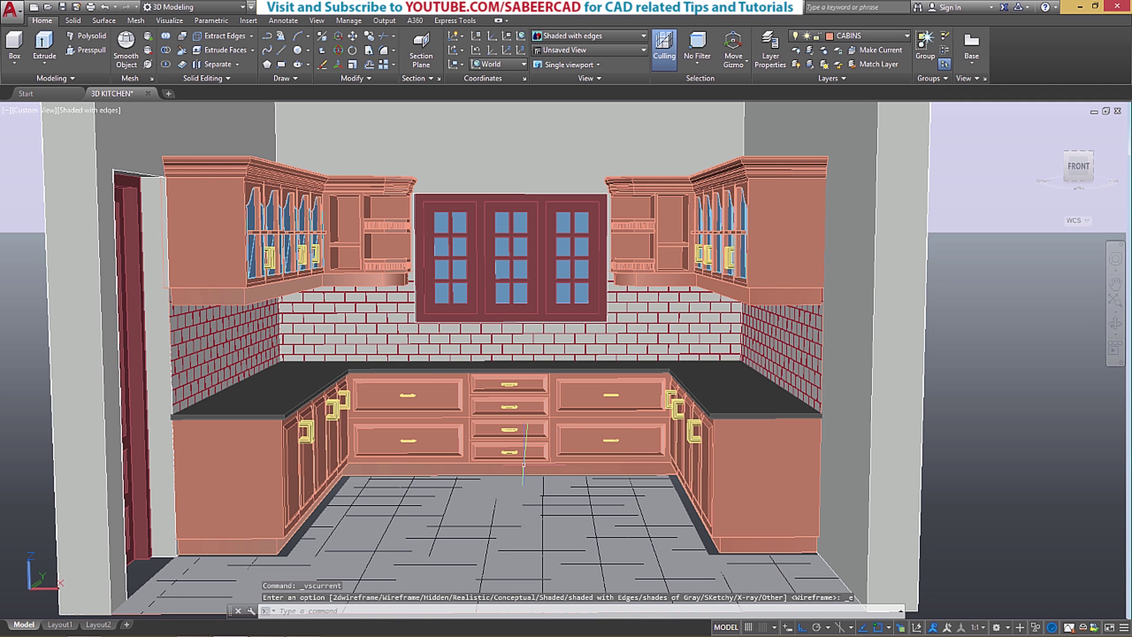
Zoom in on the shaded kitchen with the Z real-time zoom
{"action": "type", "text": "z"}
{"action": "key", "text": "Return"}
{"action": "key", "text": "Return"}
{"action": "left_click_drag", "start_coordinate": [524, 464], "coordinate": [535, 396]}
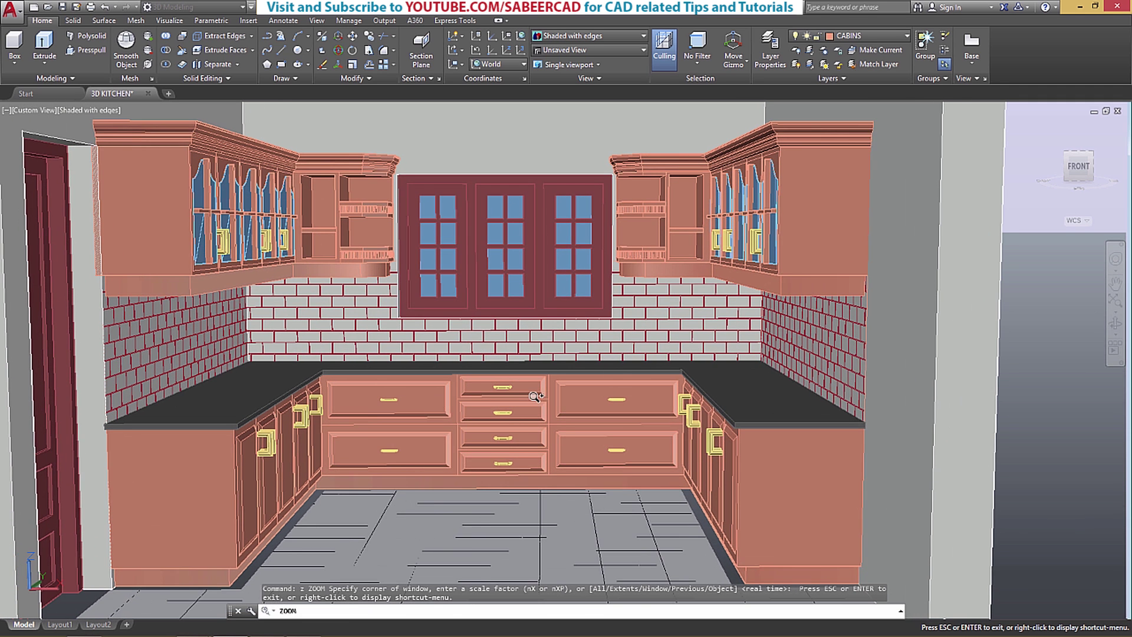
{"action": "key", "text": "Escape"}
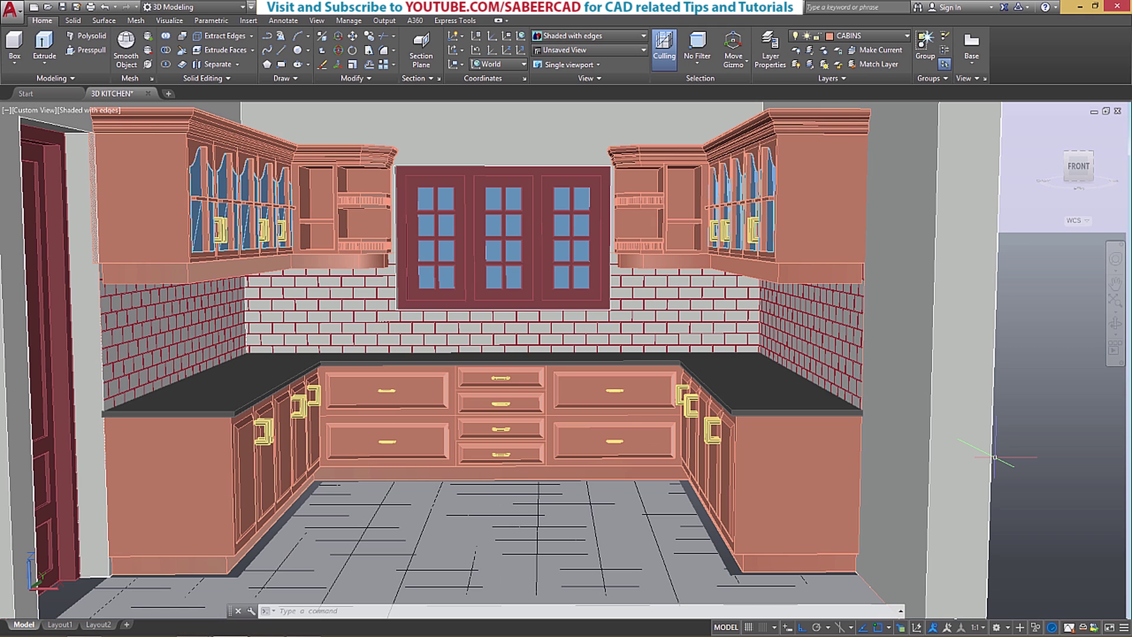